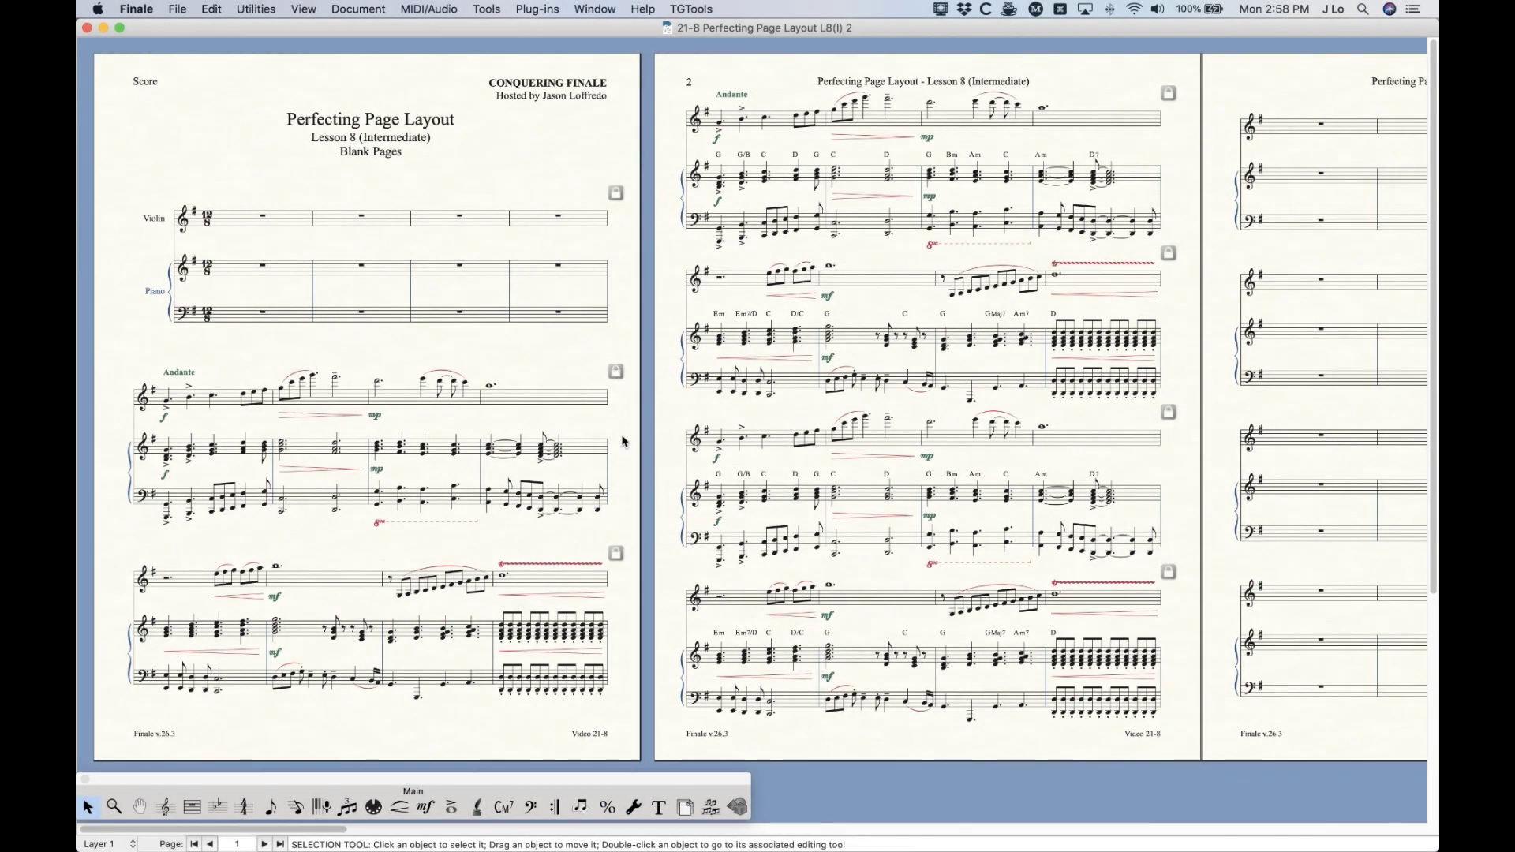
# Step: Activate the Page Layout tool and open the settings for inserting blank pages into the score
pyautogui.click(684, 807)
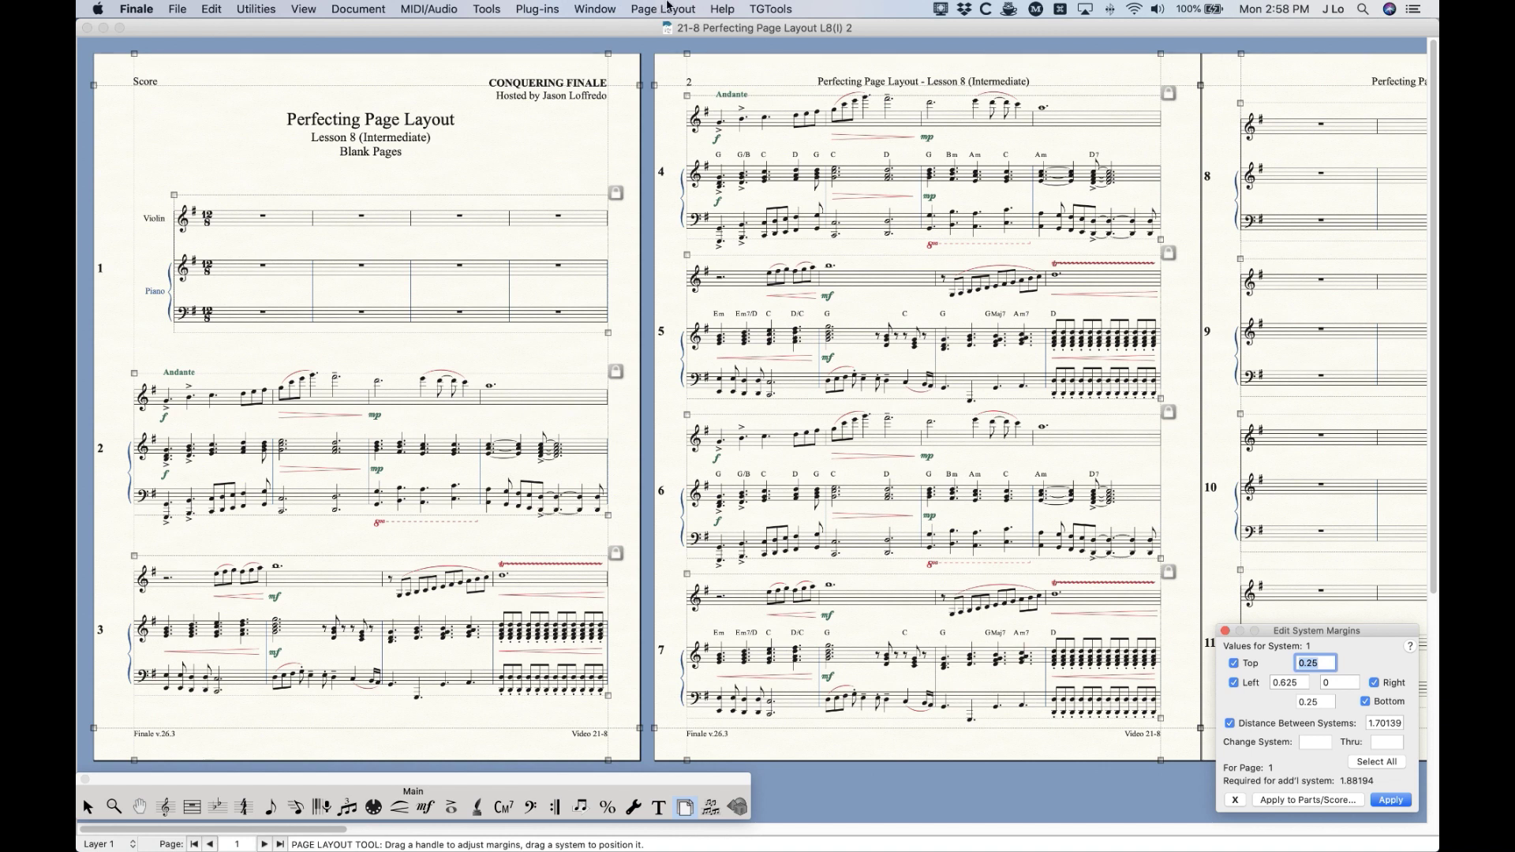
pyautogui.click(665, 9)
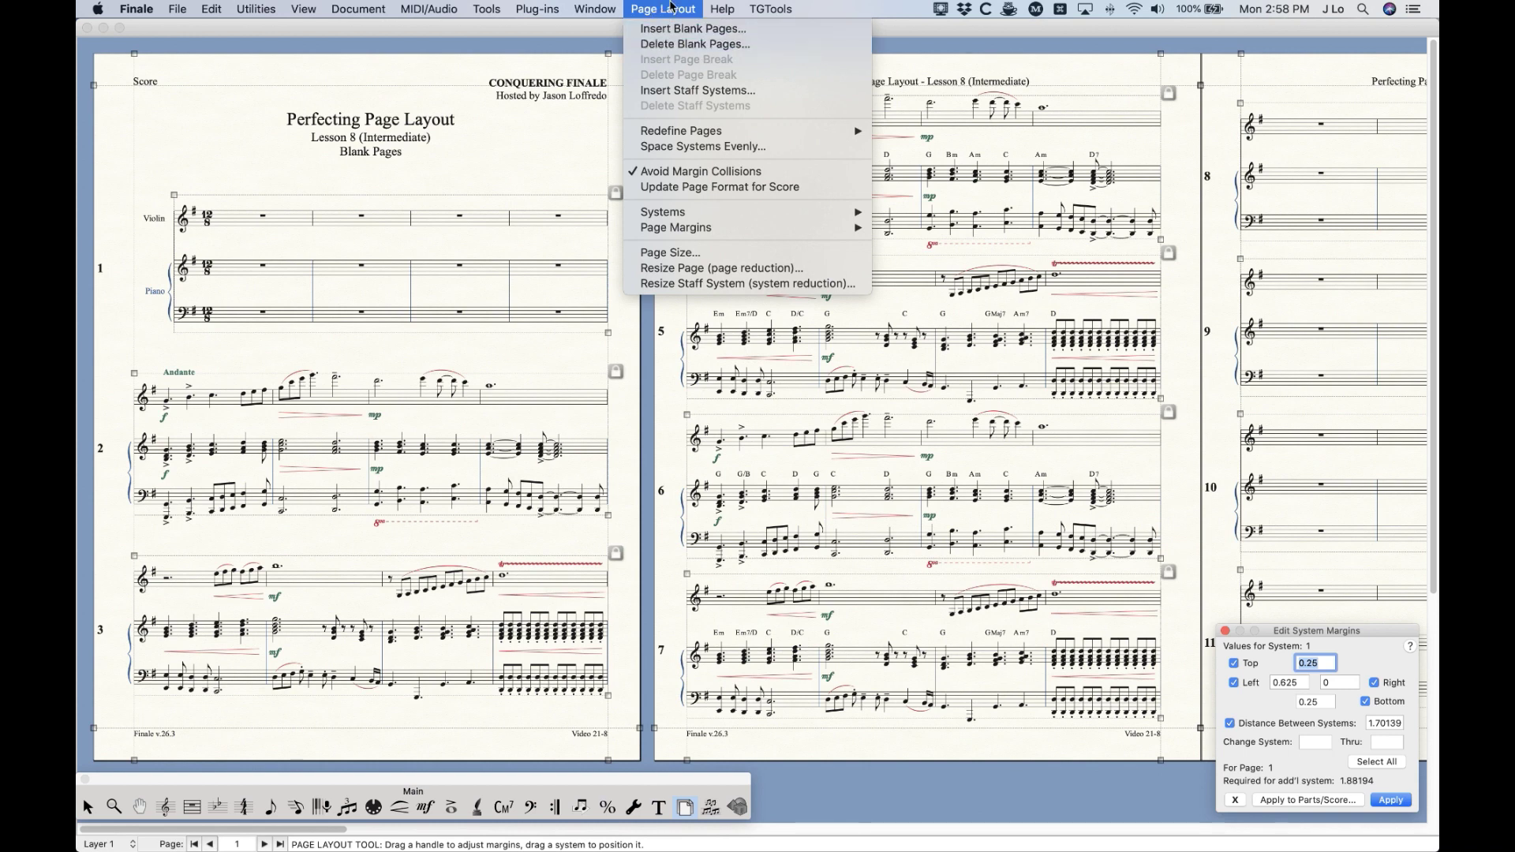
pyautogui.click(673, 8)
pyautogui.rightClick(538, 214)
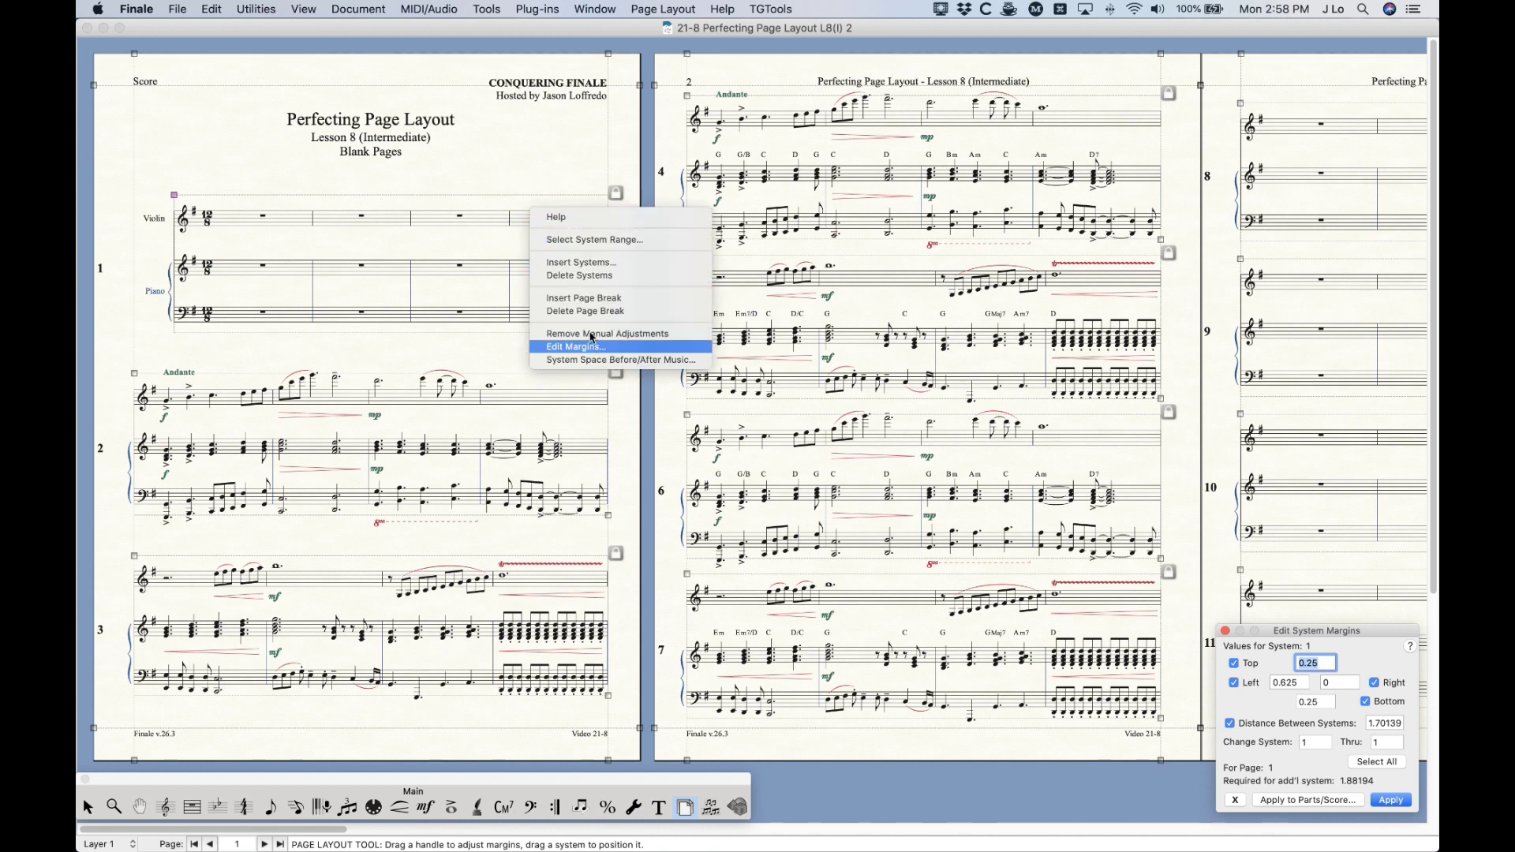
pyautogui.click(481, 164)
pyautogui.click(671, 8)
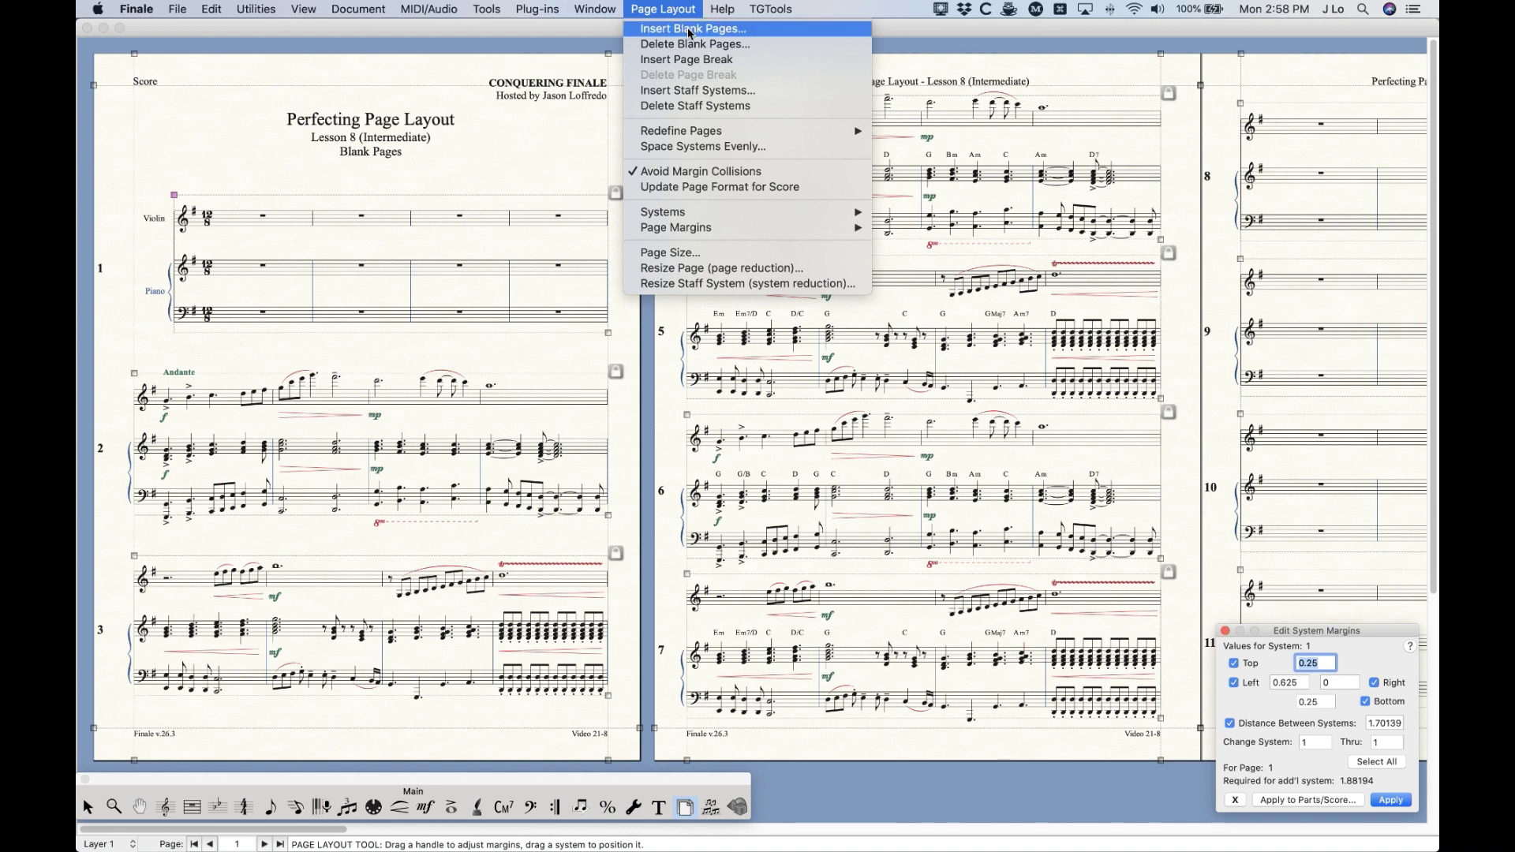
pyautogui.click(684, 30)
pyautogui.moveTo(776, 193); pyautogui.dragTo(558, 229)
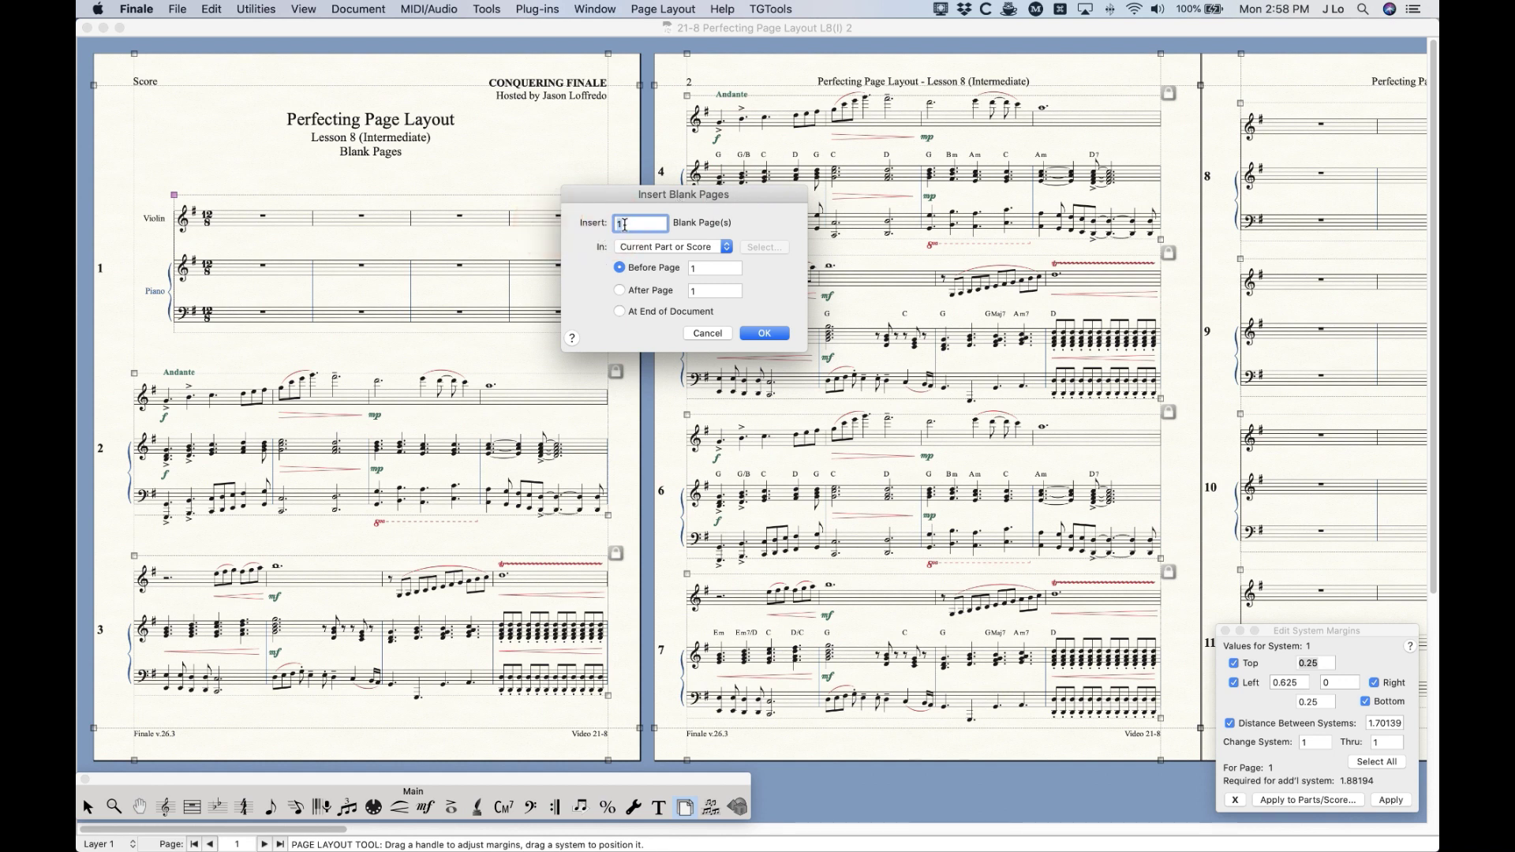
# Step: Try applying the blank page to Selected Parts/Score, then restore the target to Current Part or Score
pyautogui.click(642, 248)
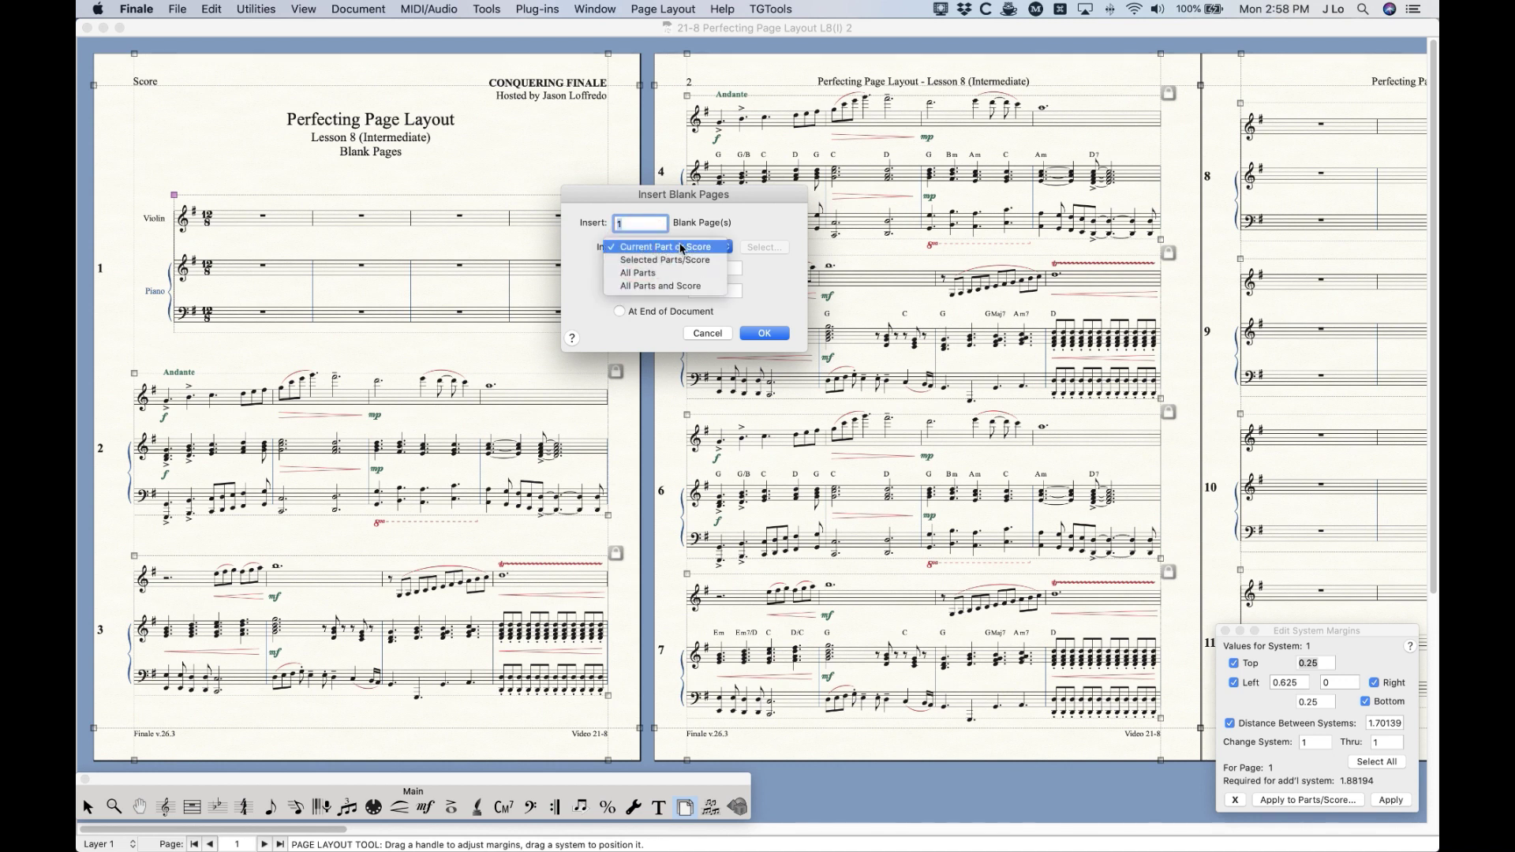
pyautogui.click(665, 259)
pyautogui.click(759, 250)
pyautogui.click(637, 223)
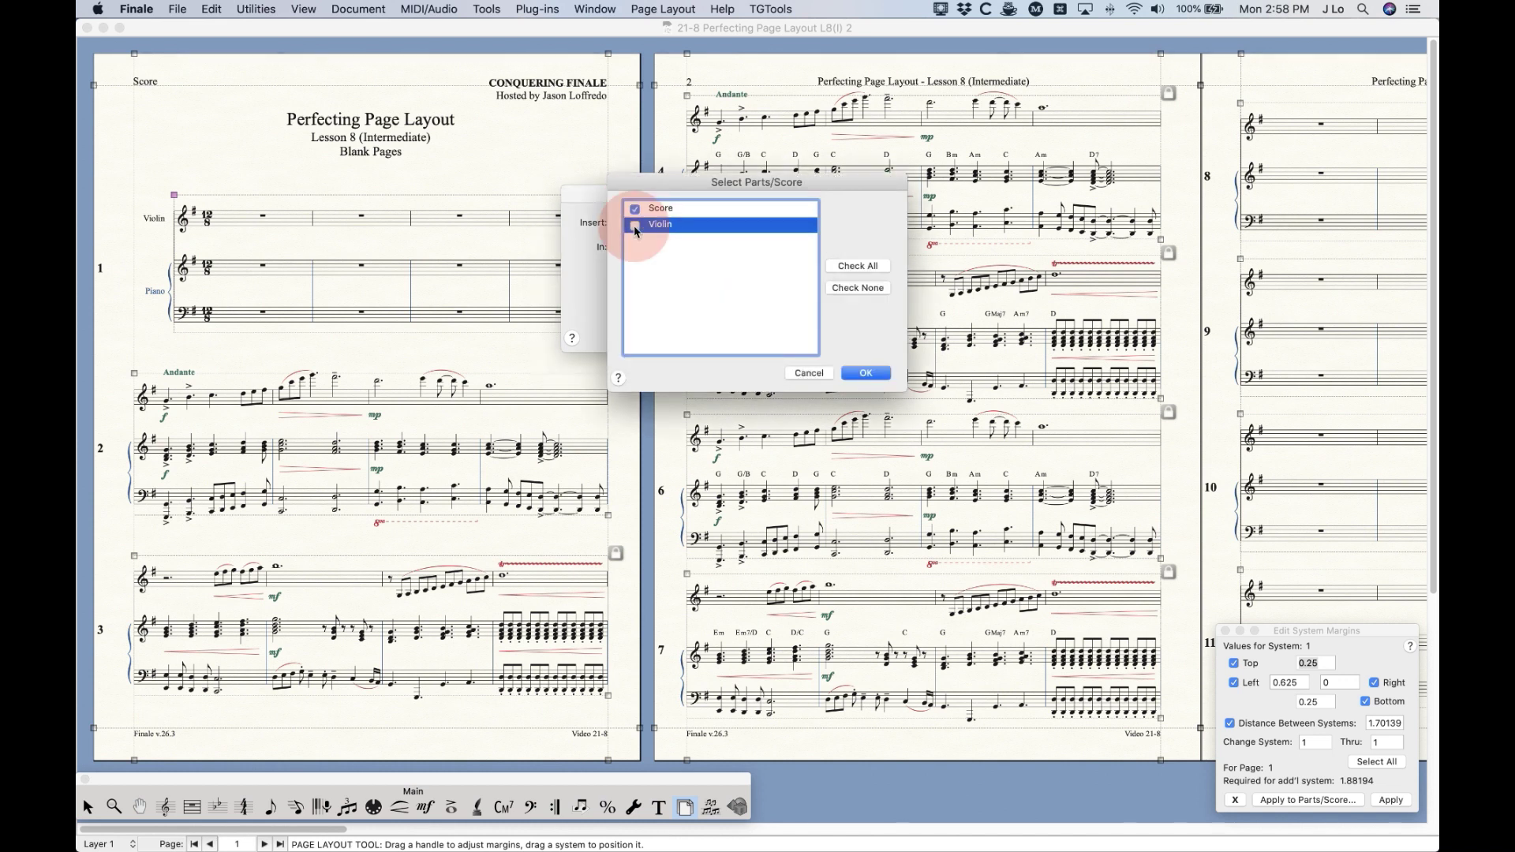
pyautogui.click(864, 374)
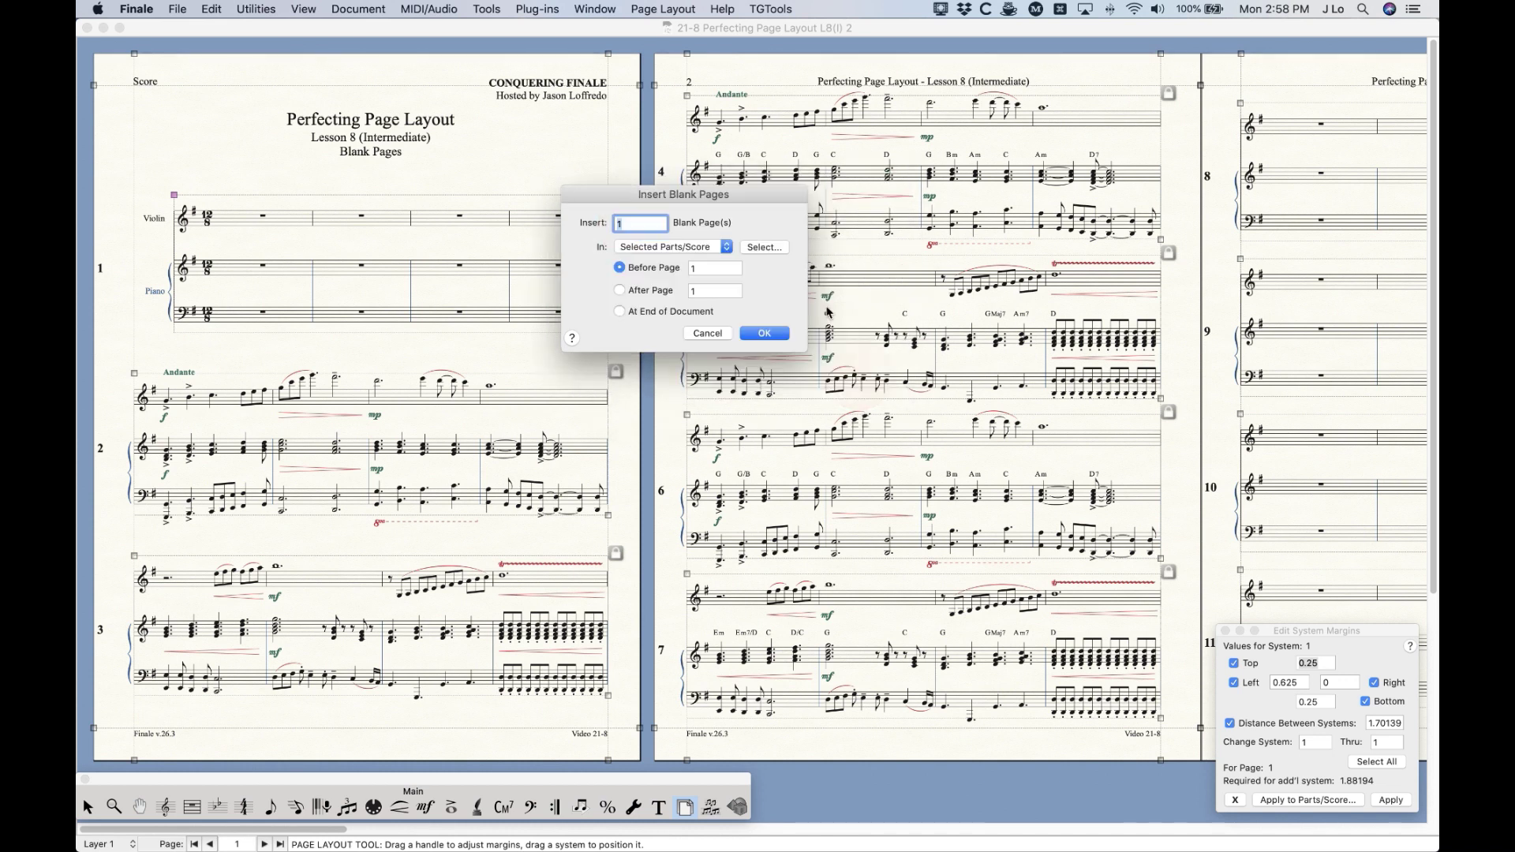
pyautogui.click(675, 246)
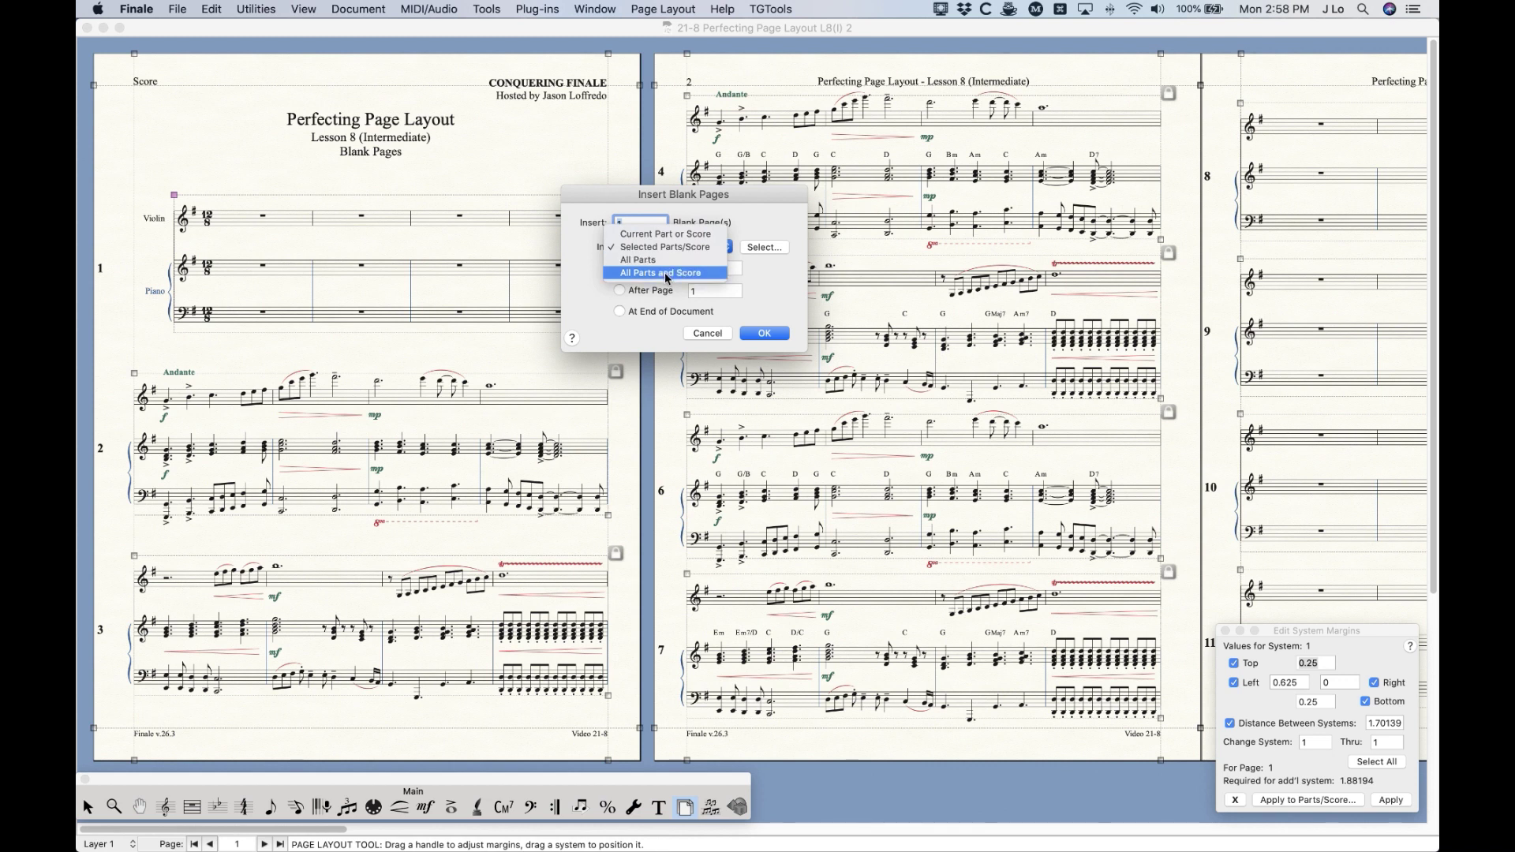
pyautogui.click(671, 234)
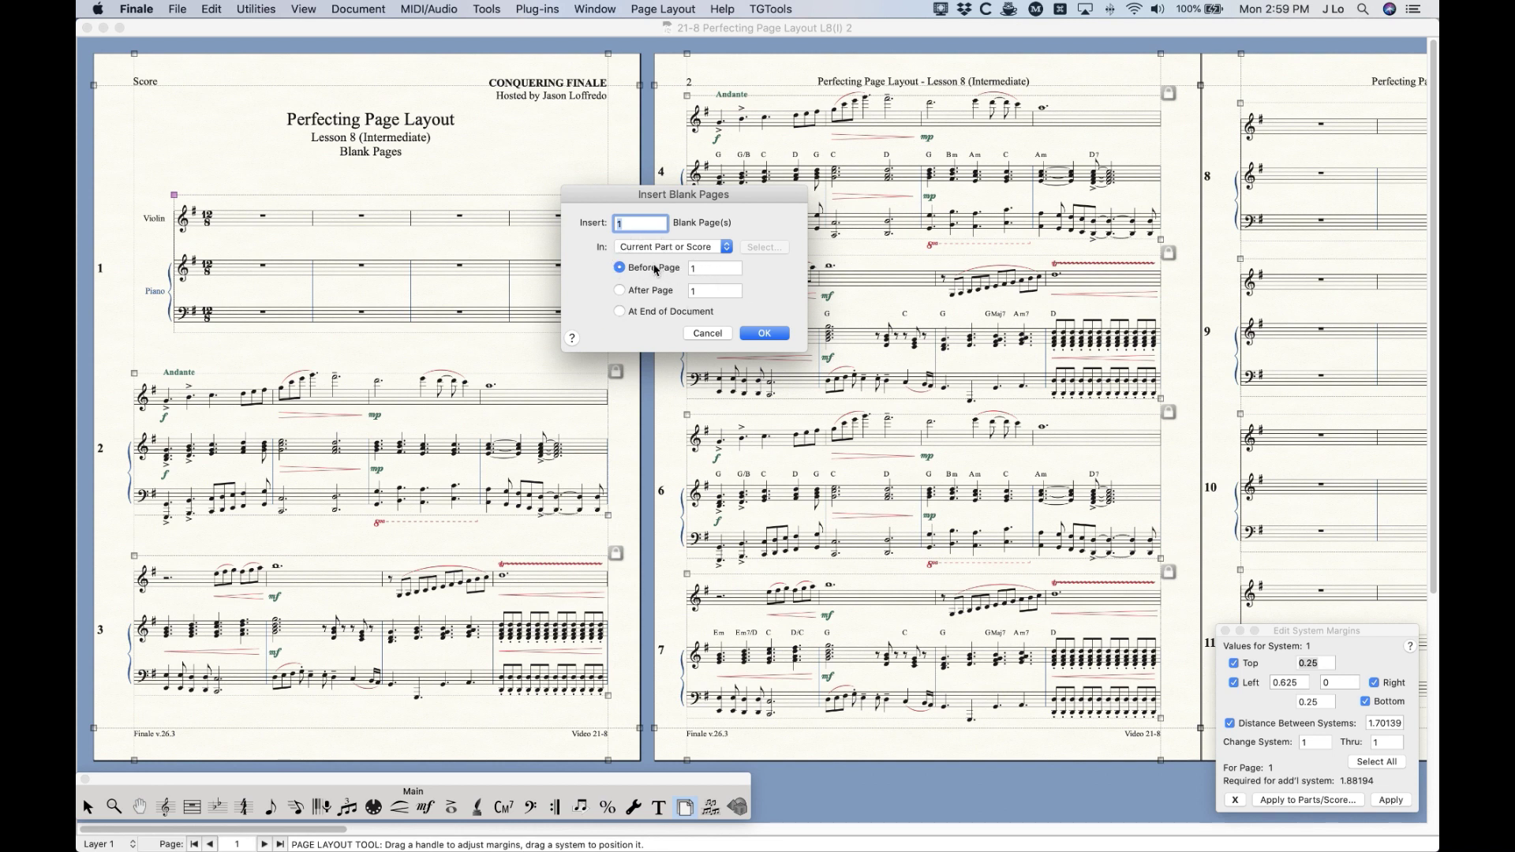
# Step: Try placing the blank page before page 2 and before page 3, then restore the page number to 1
pyautogui.click(716, 268)
pyautogui.click(620, 268)
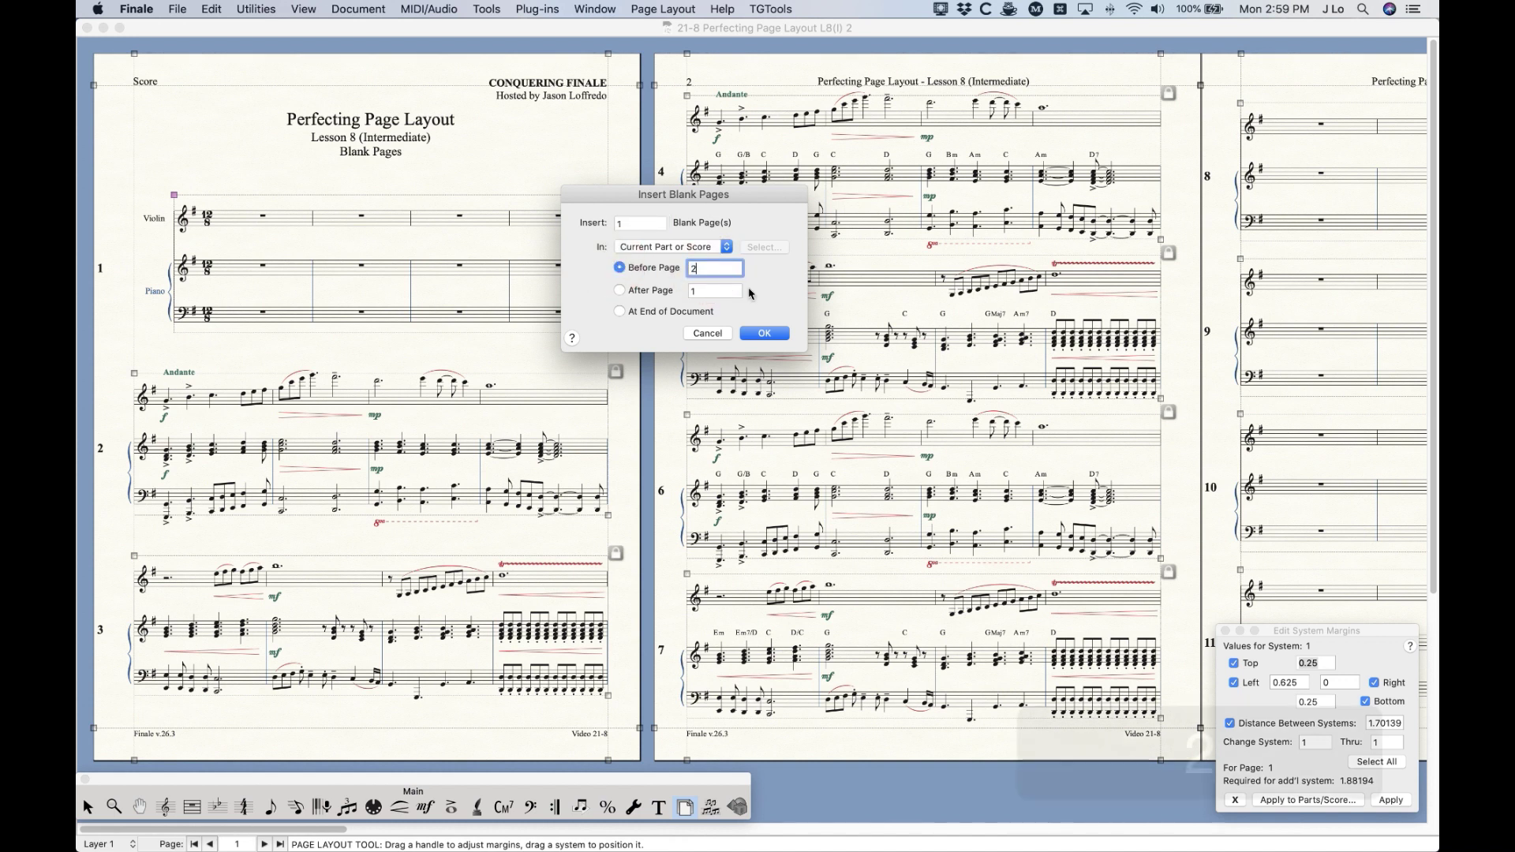
pyautogui.write('3')
pyautogui.click(668, 268)
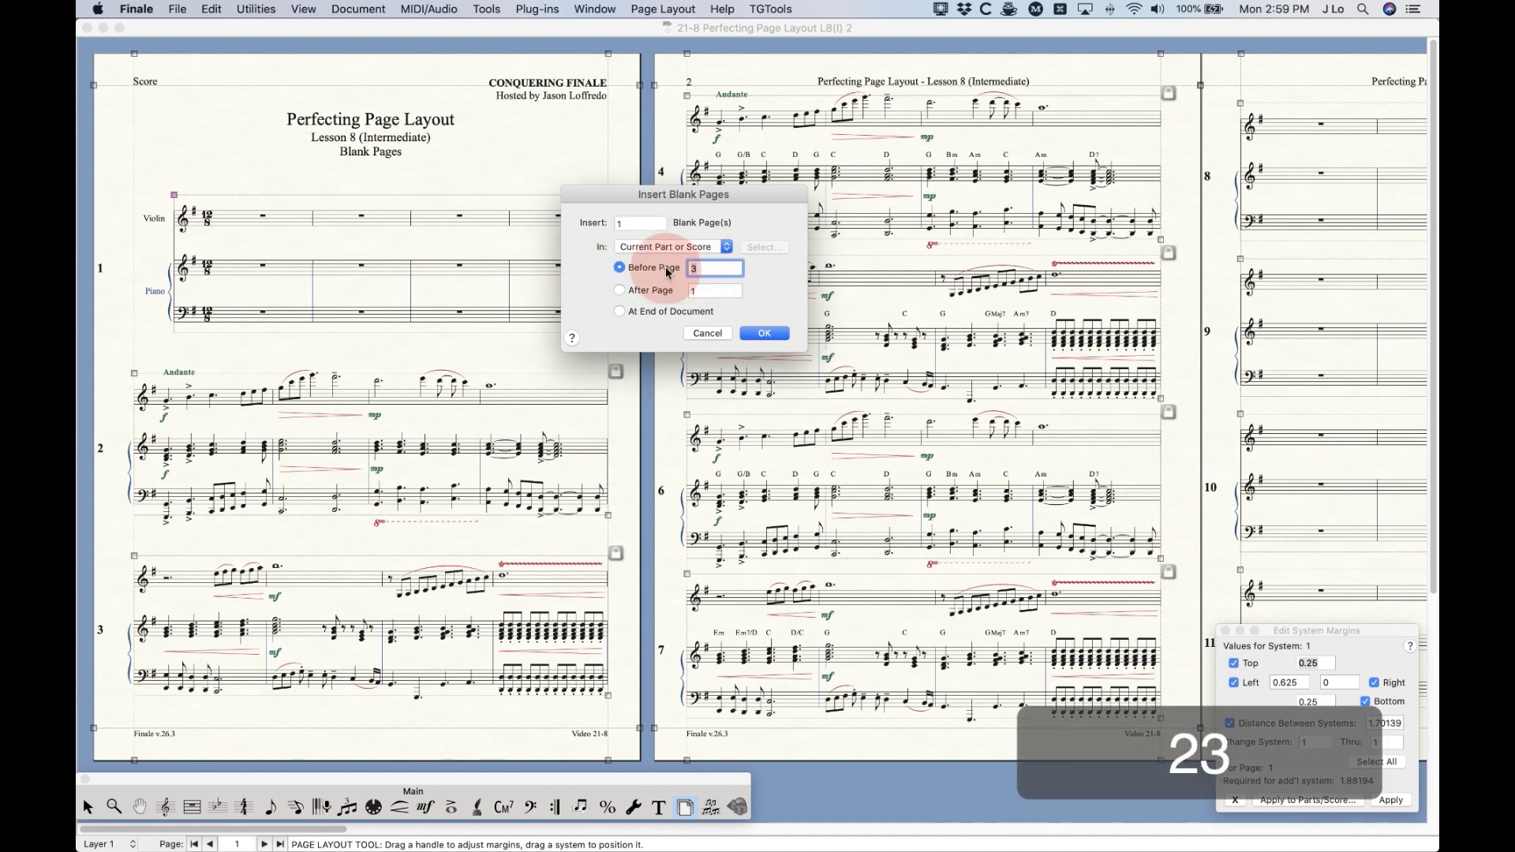
pyautogui.write('1')
# Step: Insert one blank page after page 1 in the current score
pyautogui.click(620, 292)
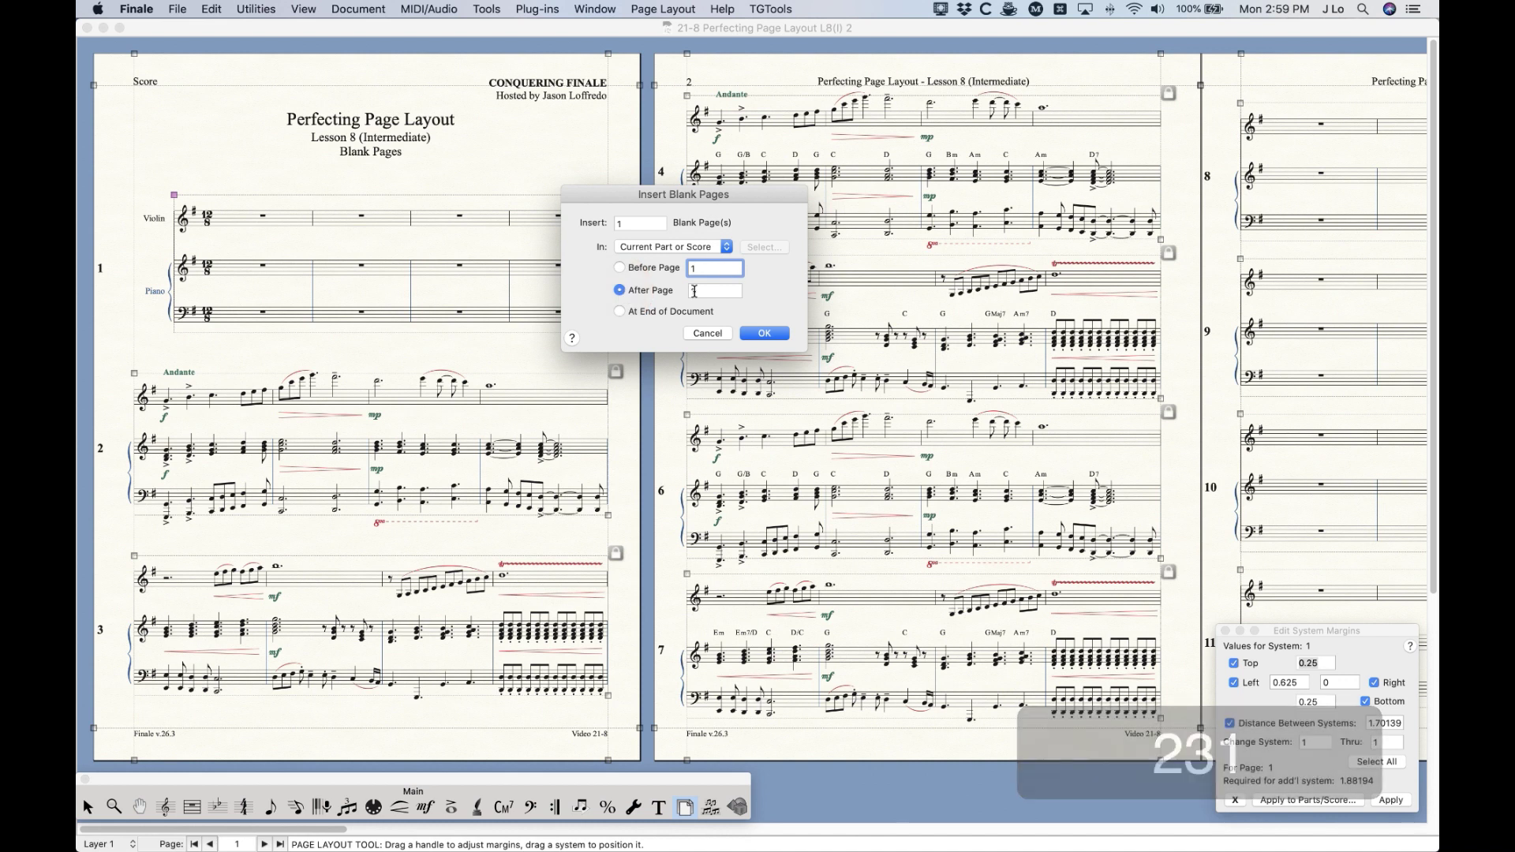
pyautogui.click(621, 312)
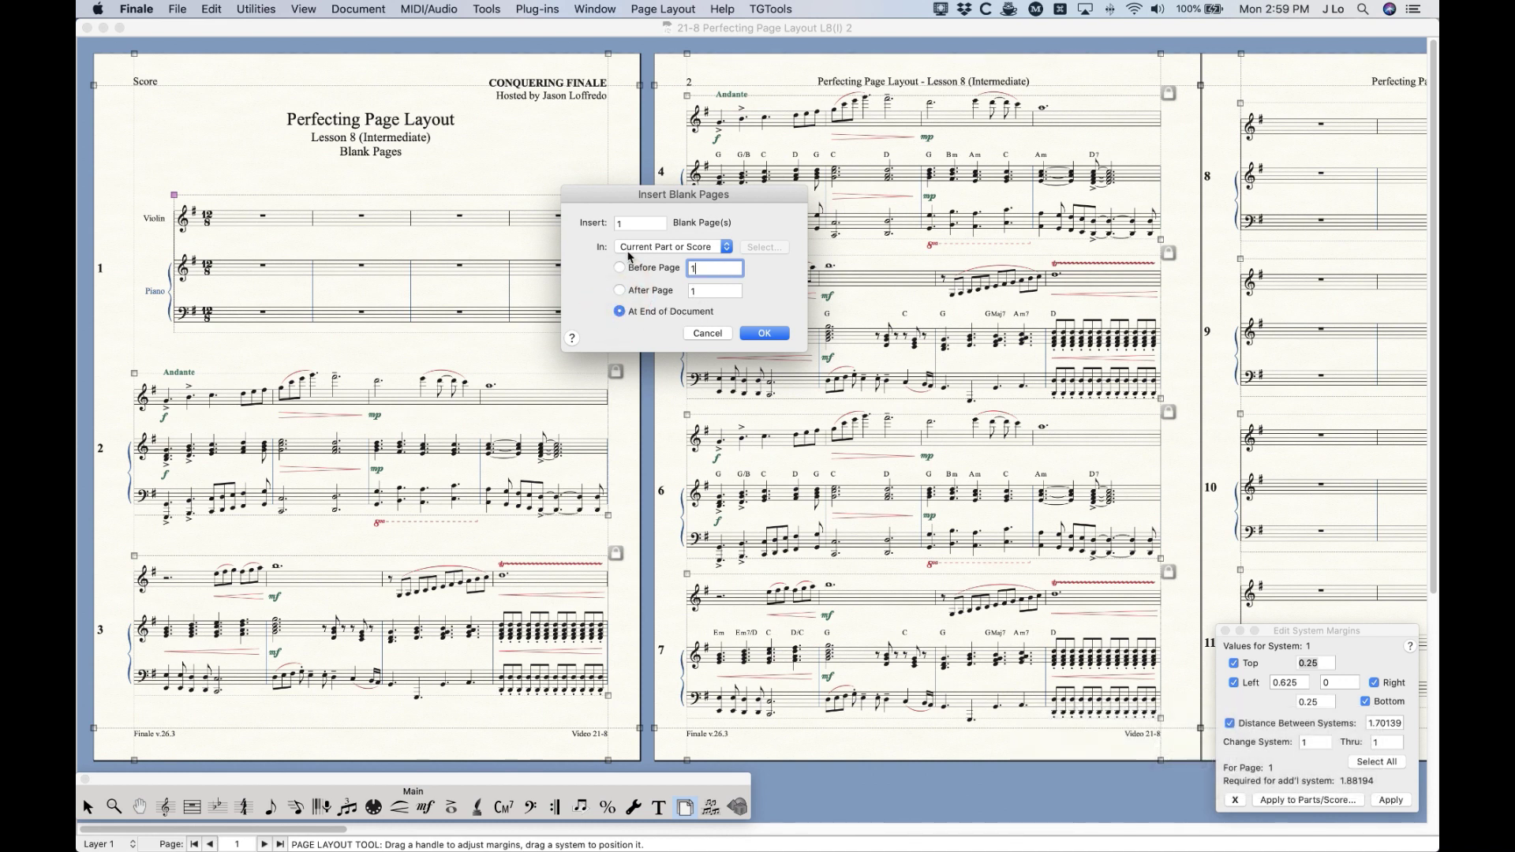
pyautogui.click(620, 290)
pyautogui.click(764, 333)
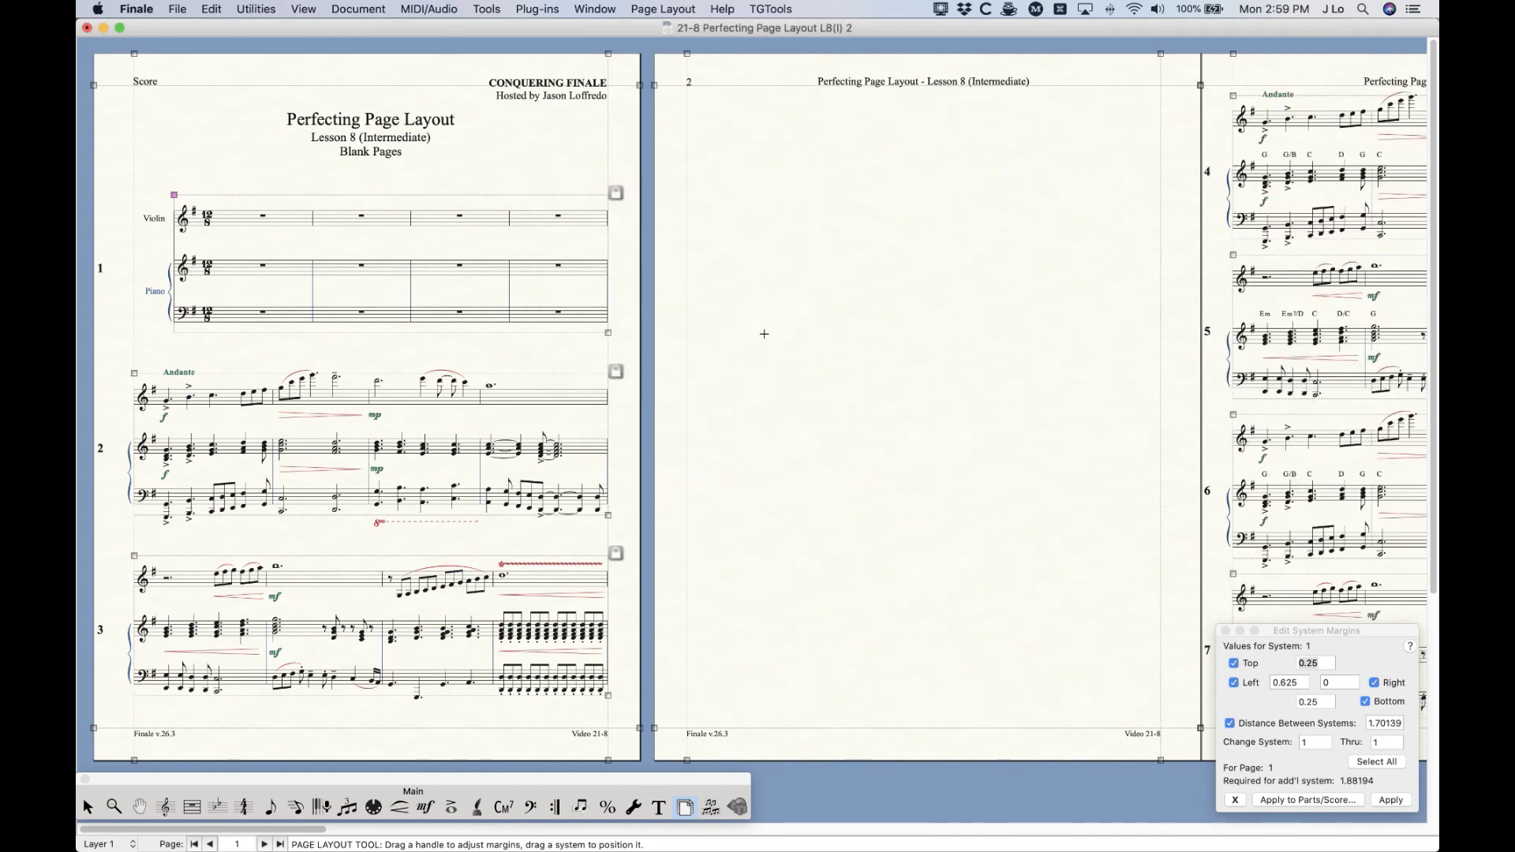
# Step: Examine the page range assigned to the centered header text on blank page 2 in its frame attributes, then cancel
pyautogui.hscroll(5, 760, 441)
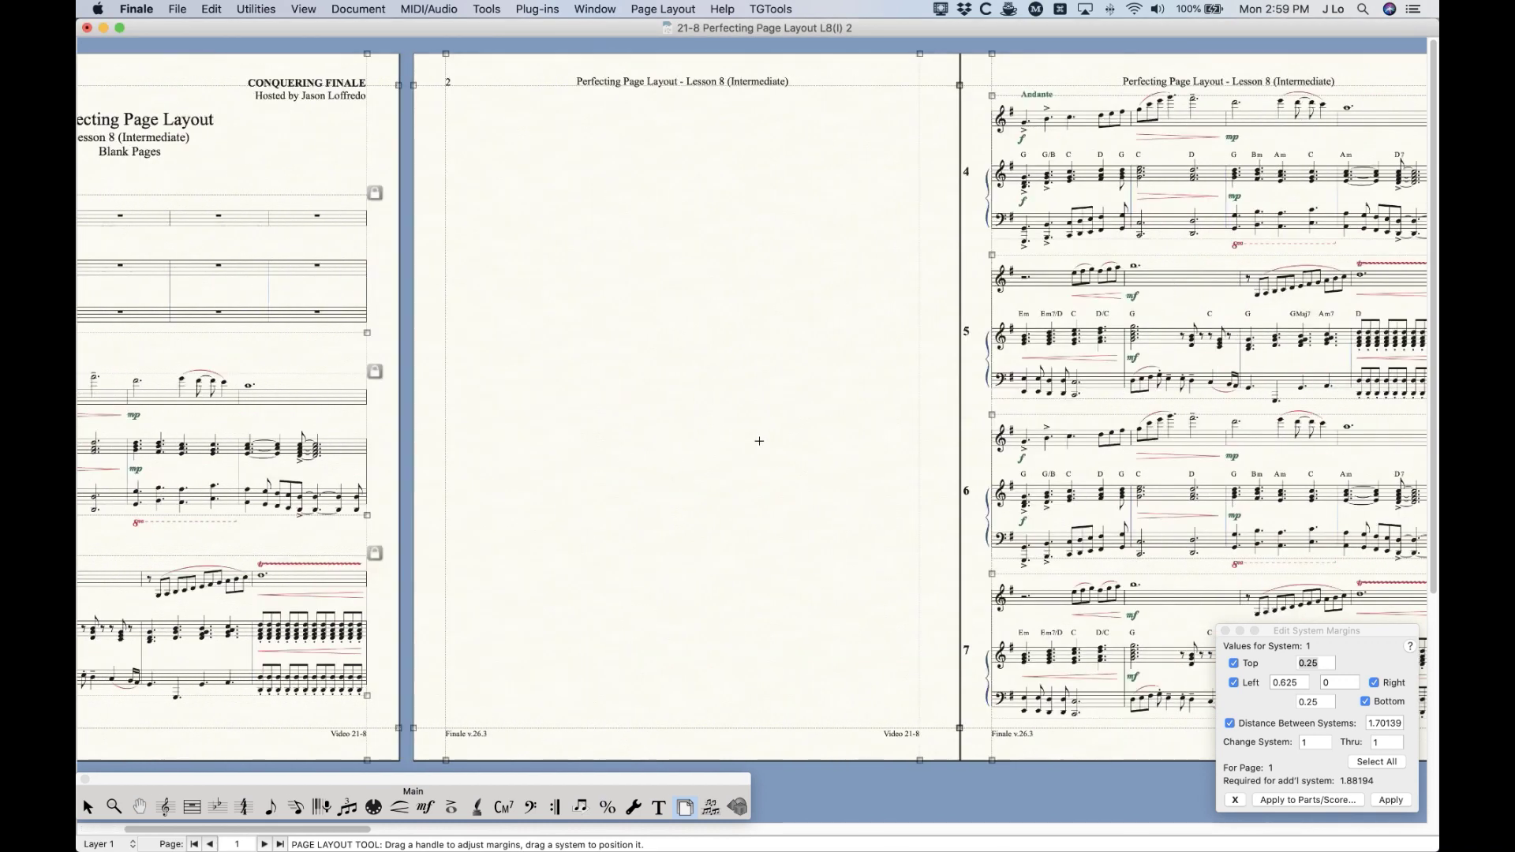
pyautogui.hscroll(2, 759, 441)
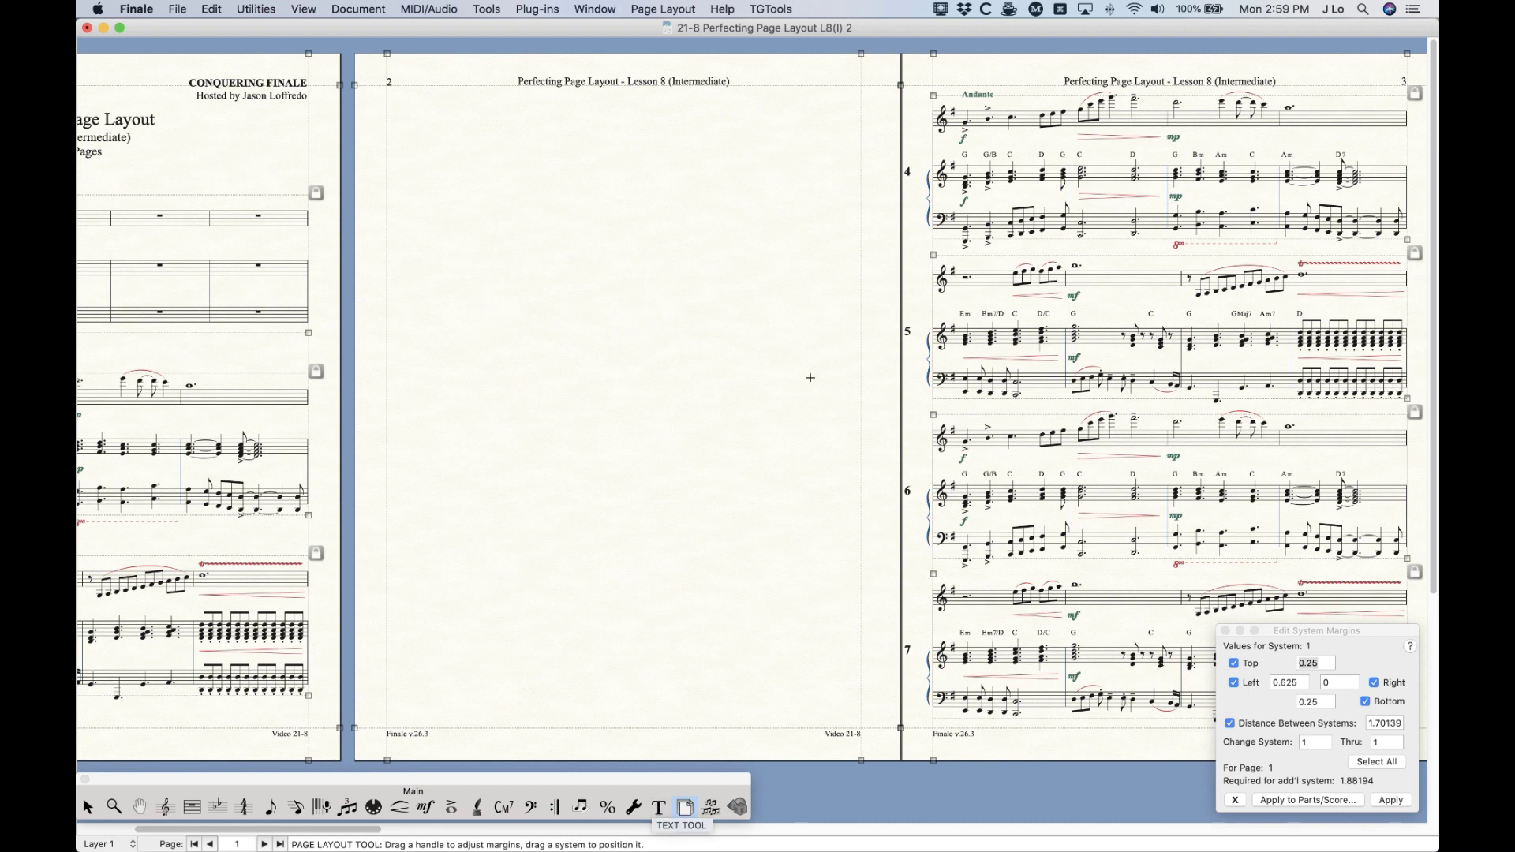
pyautogui.click(659, 807)
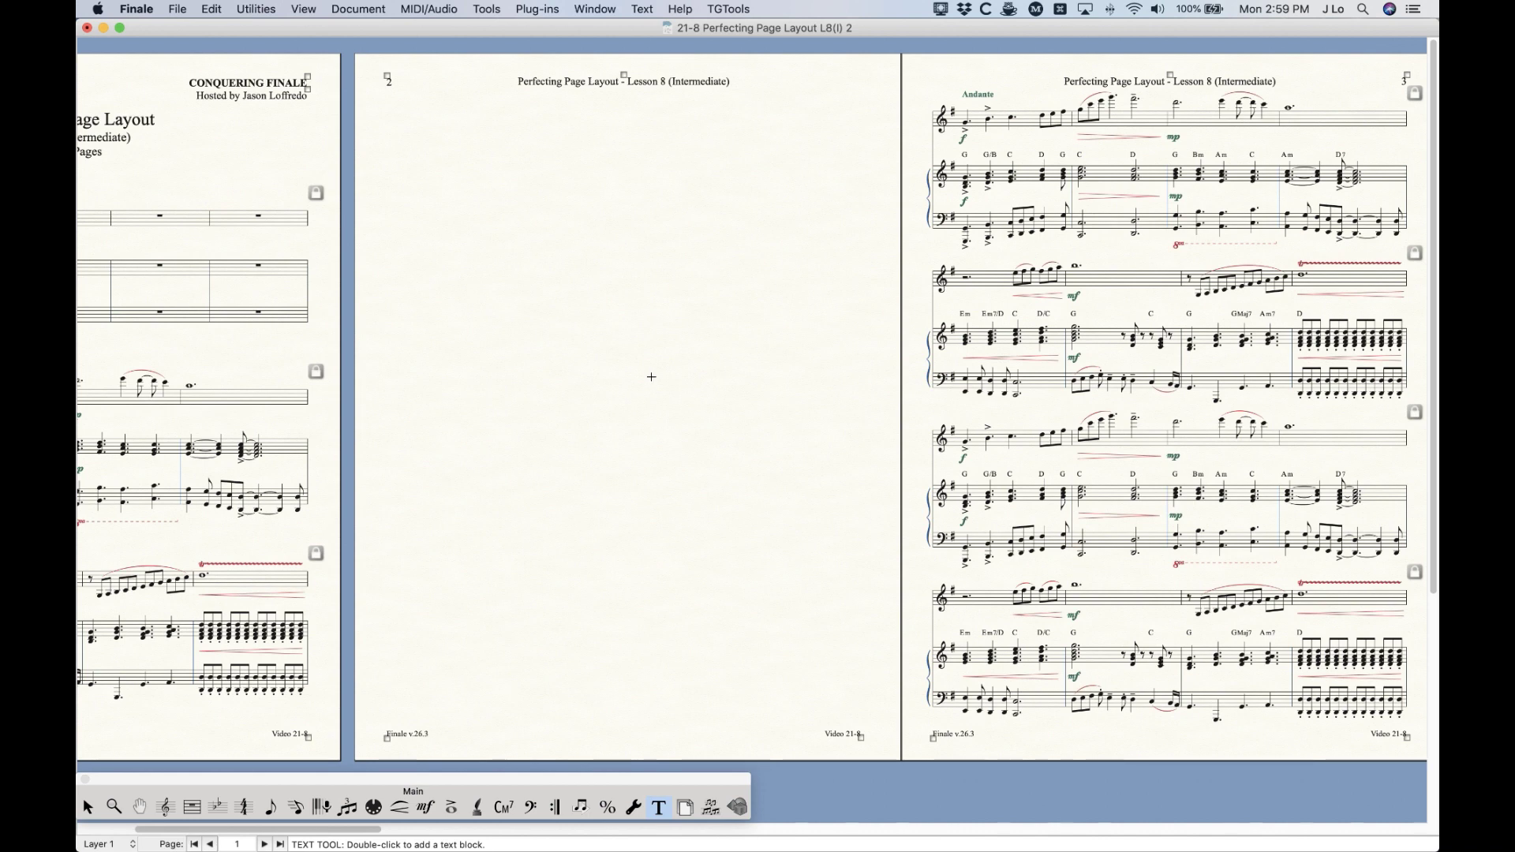
pyautogui.hscroll(3, 633, 370)
pyautogui.hscroll(-5, 631, 369)
pyautogui.rightClick(672, 75)
pyautogui.click(676, 214)
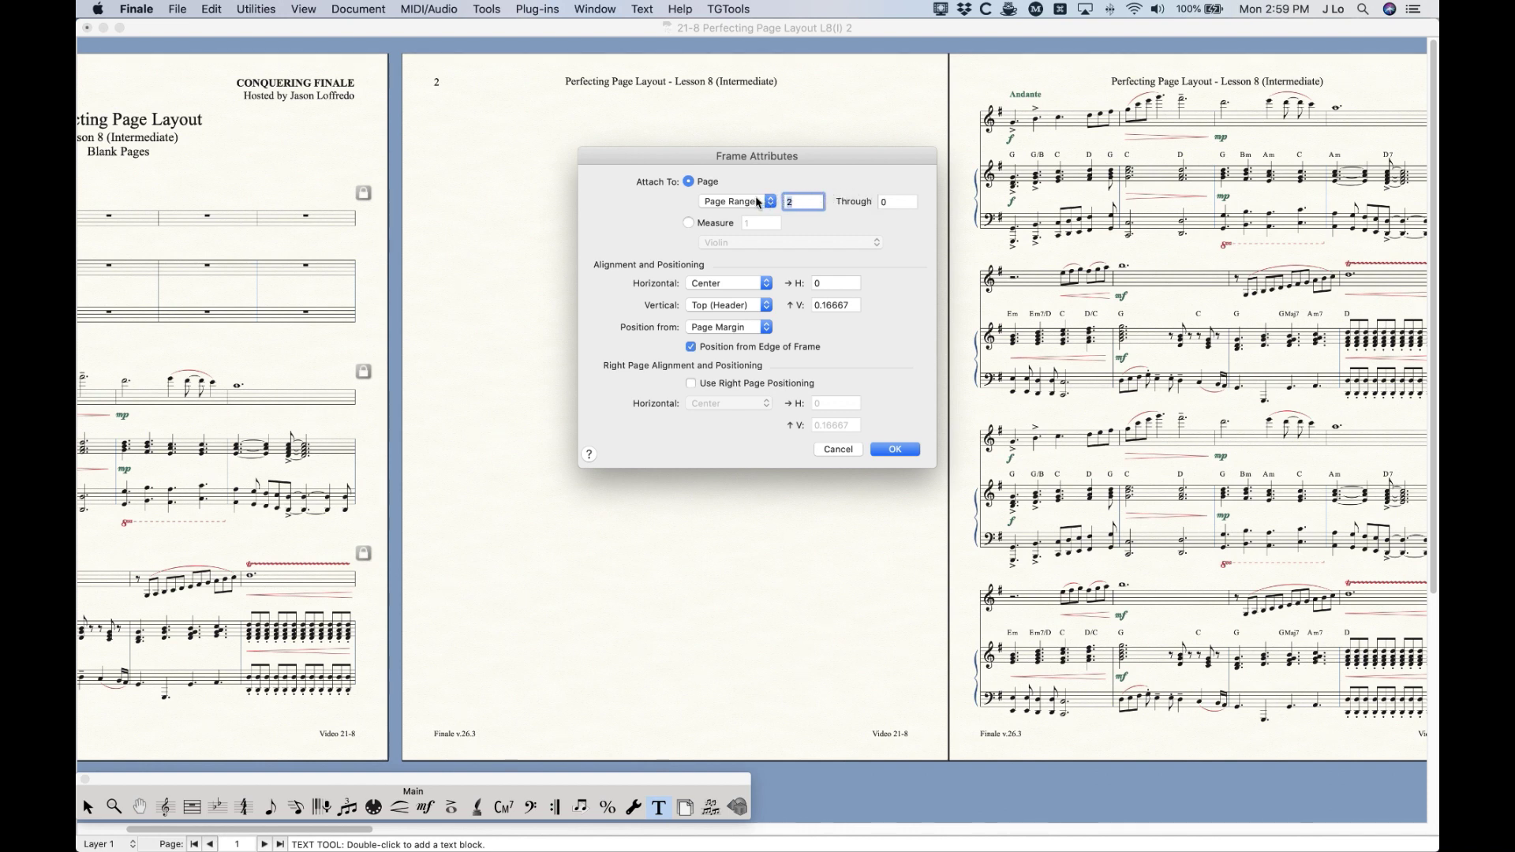
pyautogui.click(713, 203)
pyautogui.click(638, 202)
pyautogui.click(837, 448)
# Step: Insert one blank page at the end of the document, following the last page of music
pyautogui.moveTo(363, 830); pyautogui.dragTo(1413, 830)
pyautogui.click(686, 809)
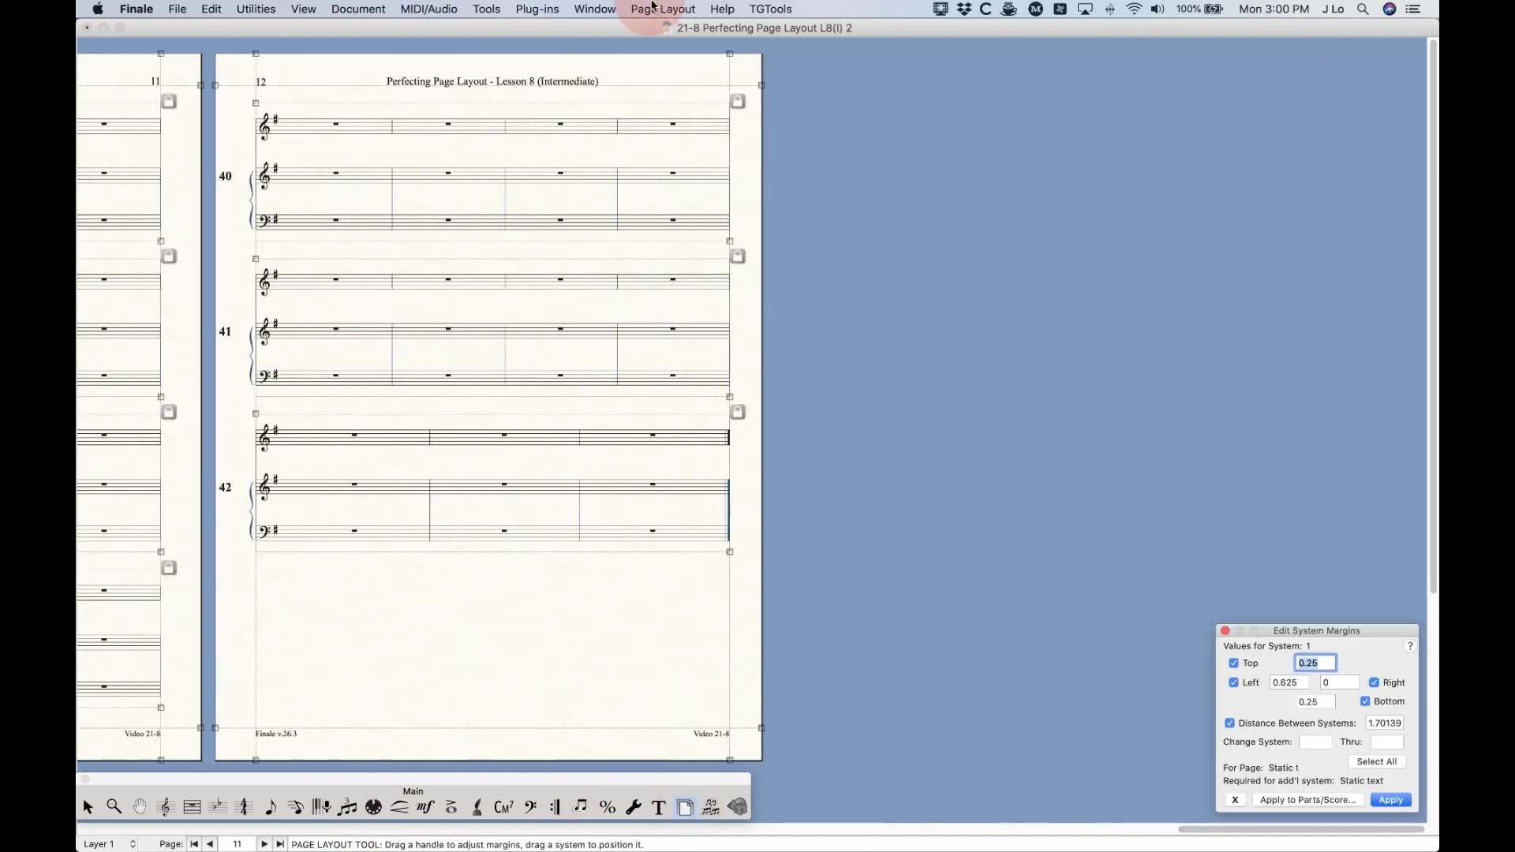
pyautogui.click(663, 9)
pyautogui.click(669, 30)
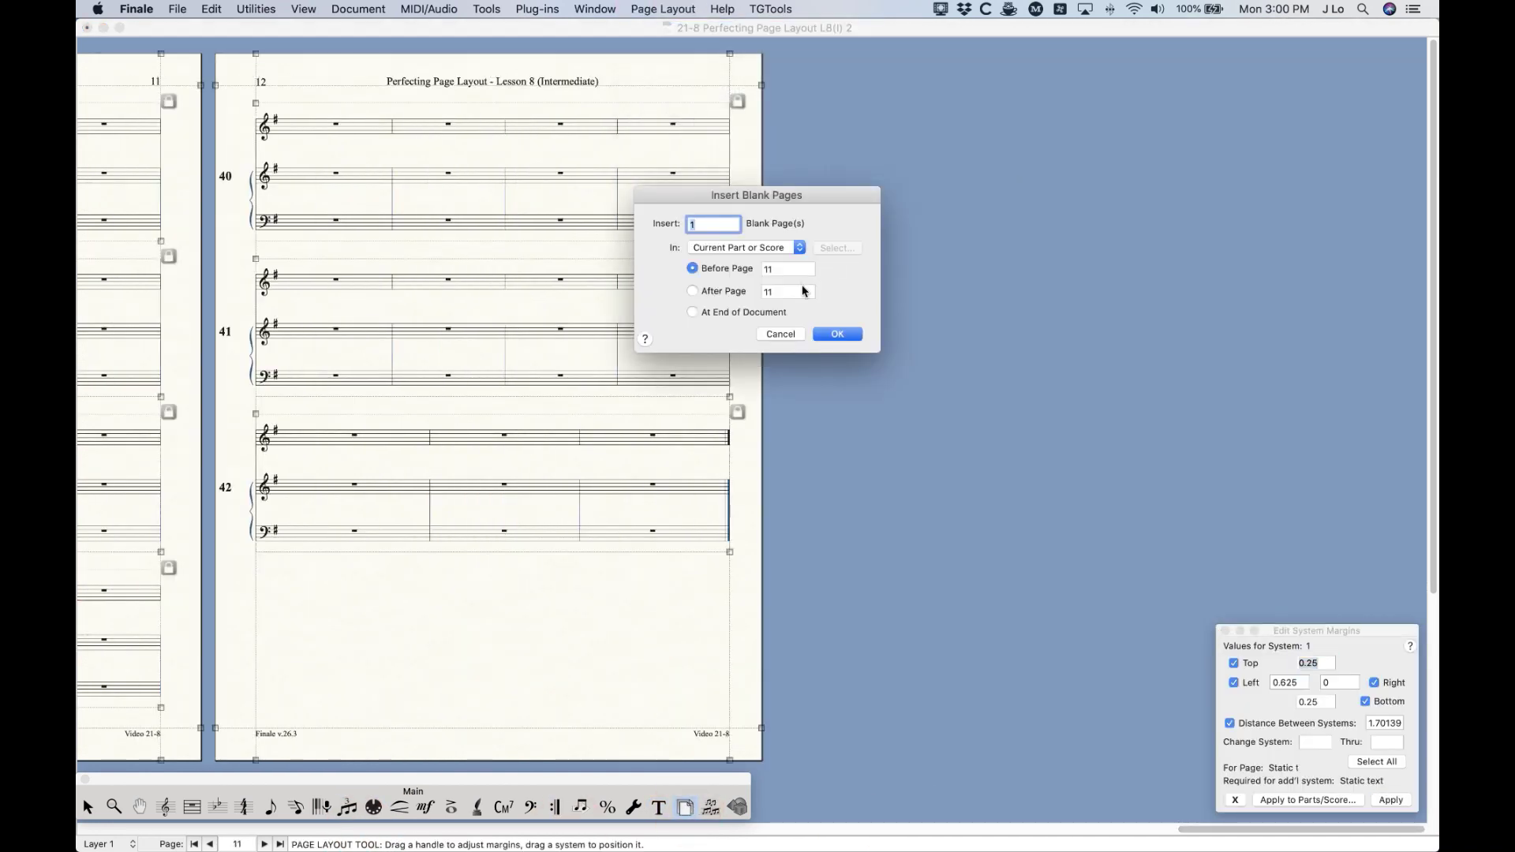
pyautogui.click(723, 310)
pyautogui.click(846, 335)
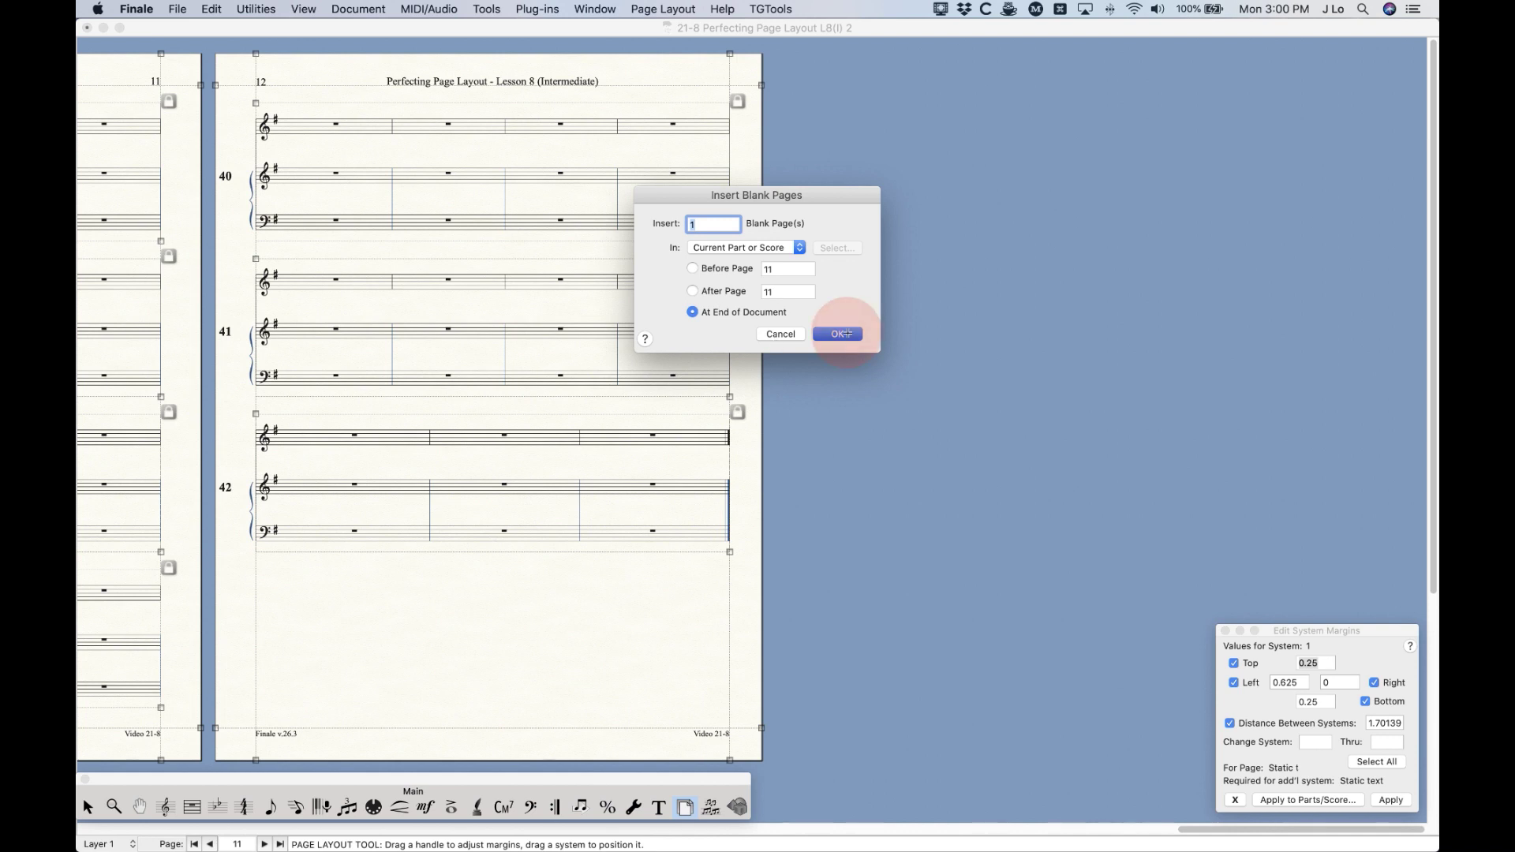
pyautogui.hscroll(3, 944, 371)
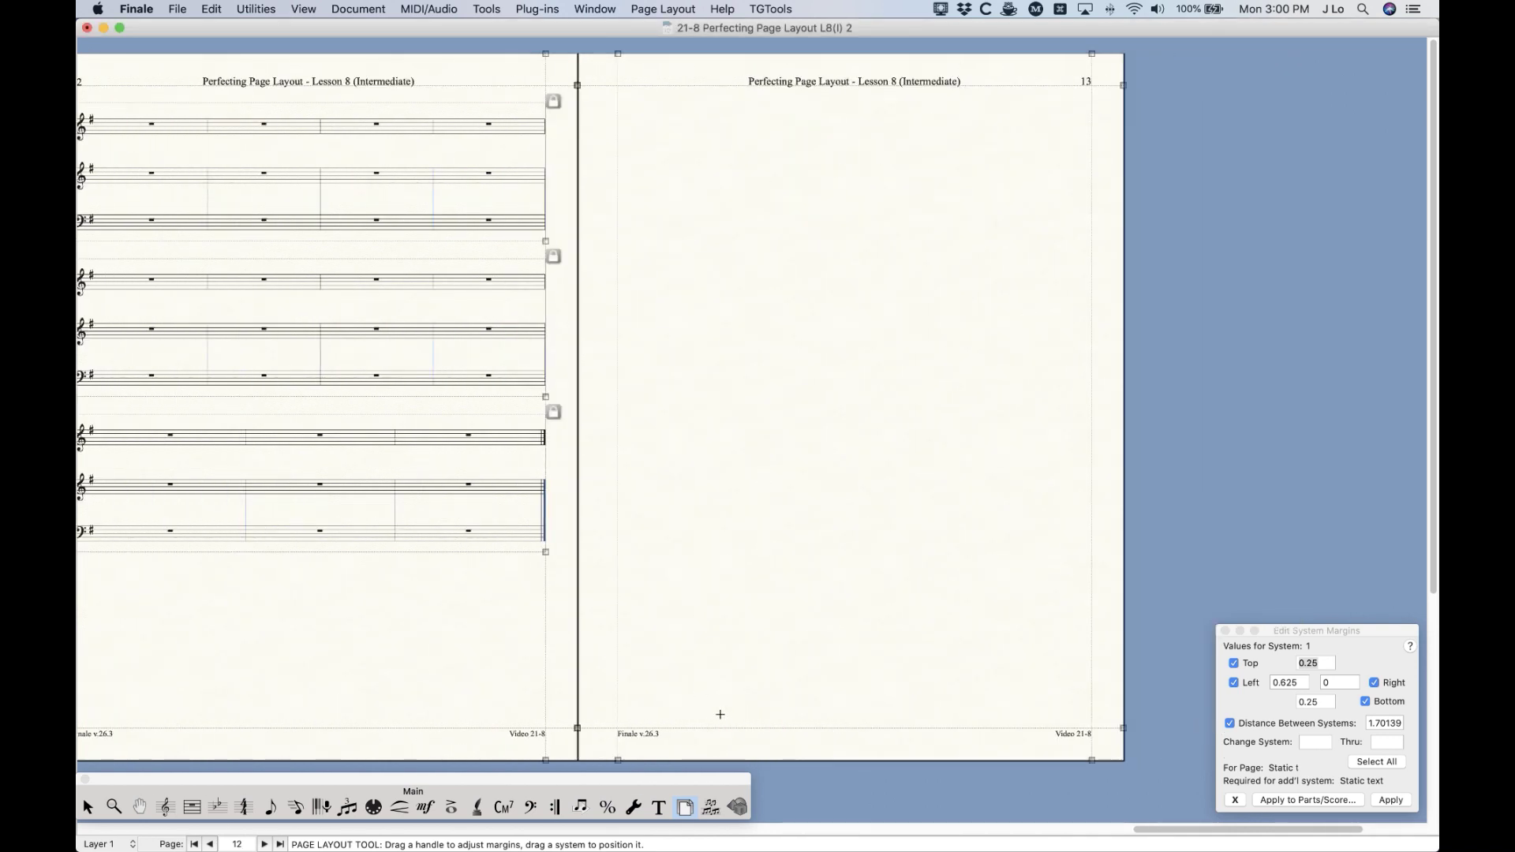
# Step: Try ending the centered header text's page range at page 12, then undo the range change
pyautogui.click(659, 807)
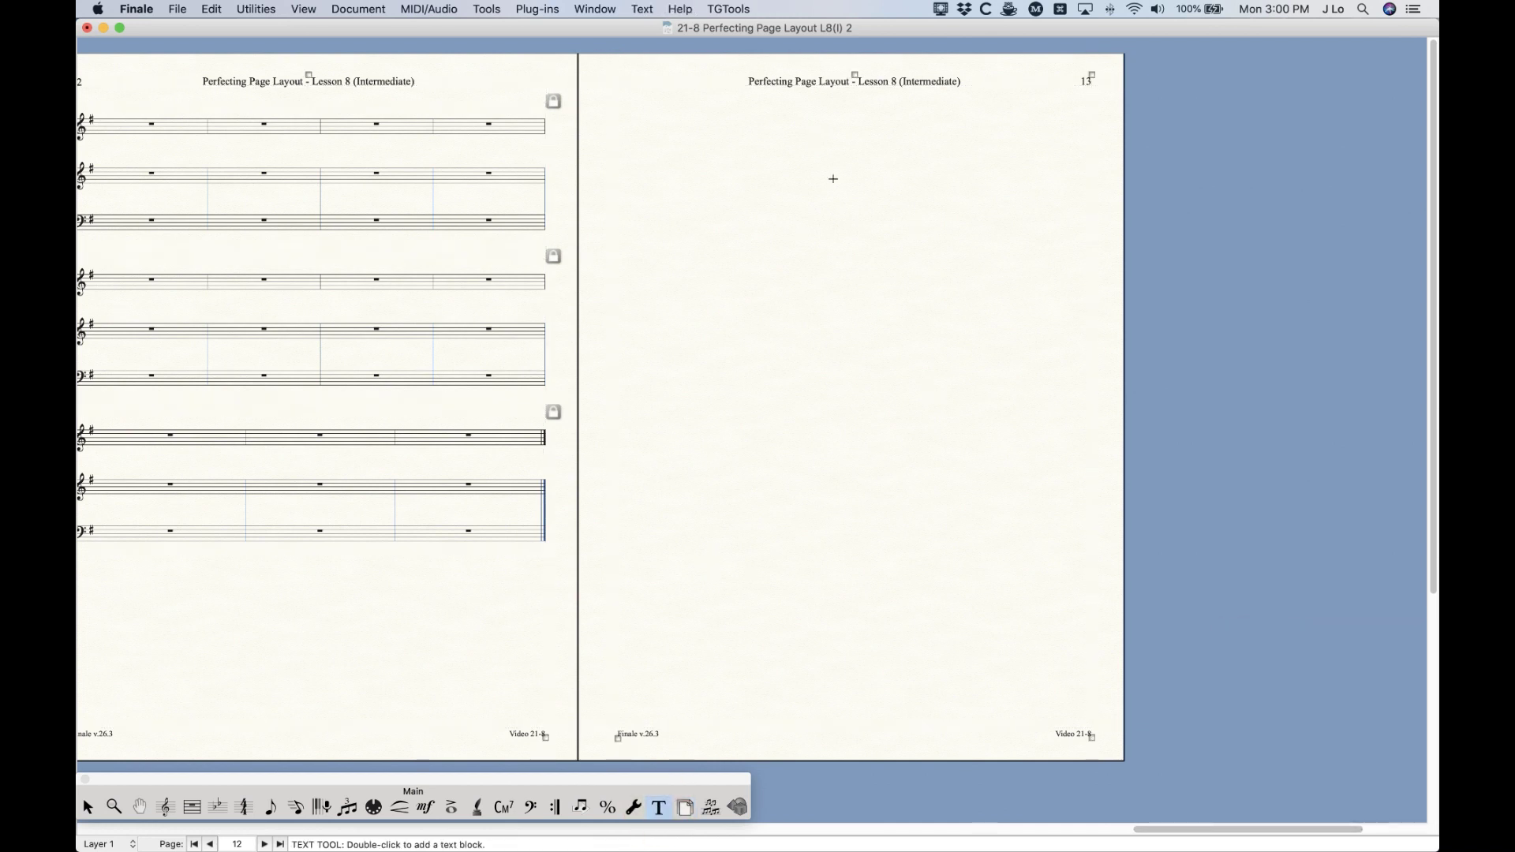
pyautogui.rightClick(857, 73)
pyautogui.click(892, 104)
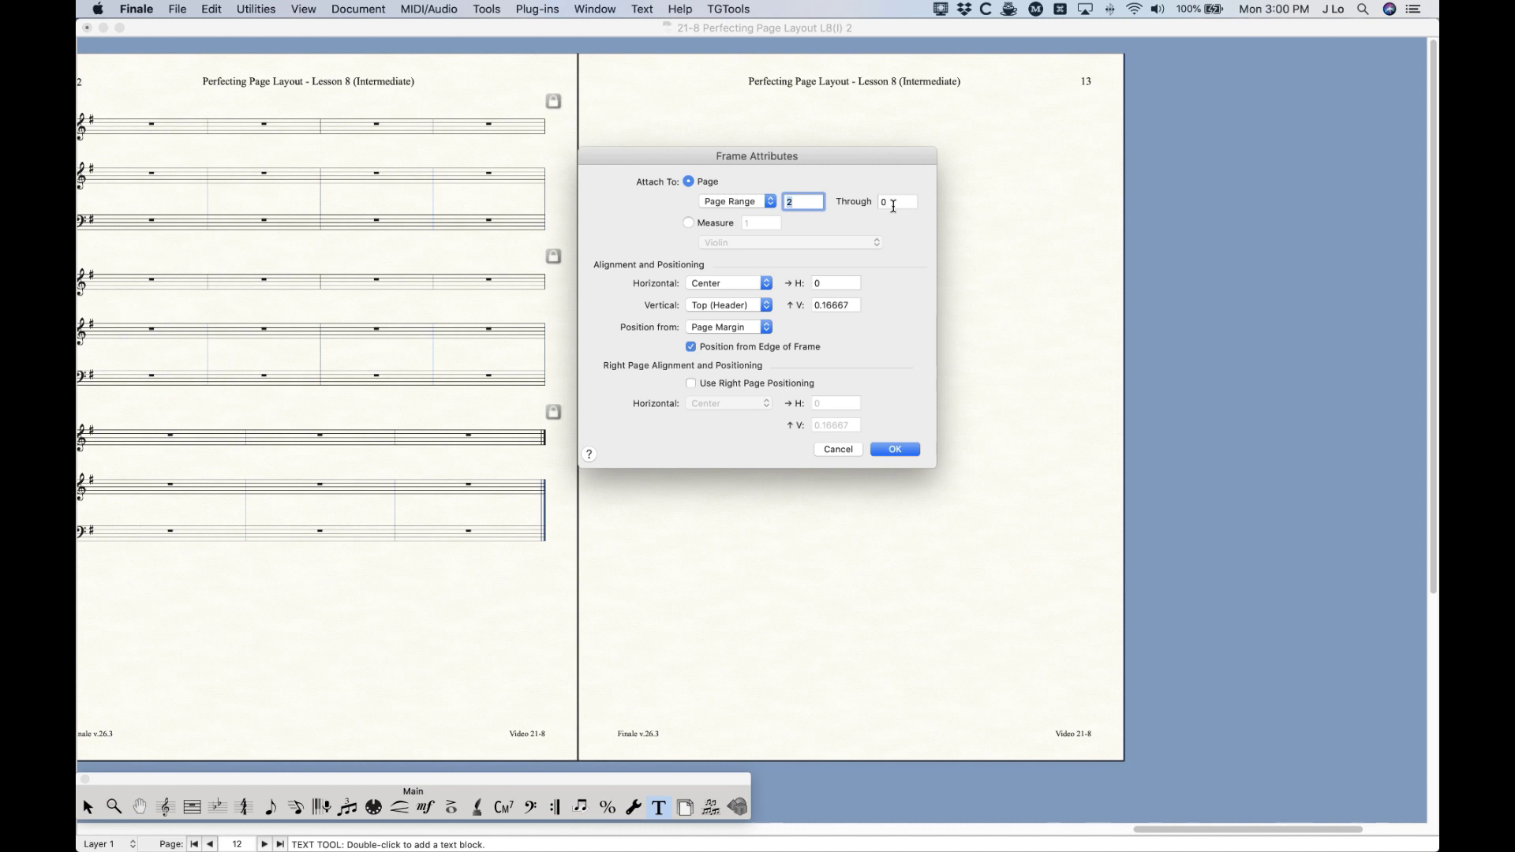
pyautogui.click(894, 203)
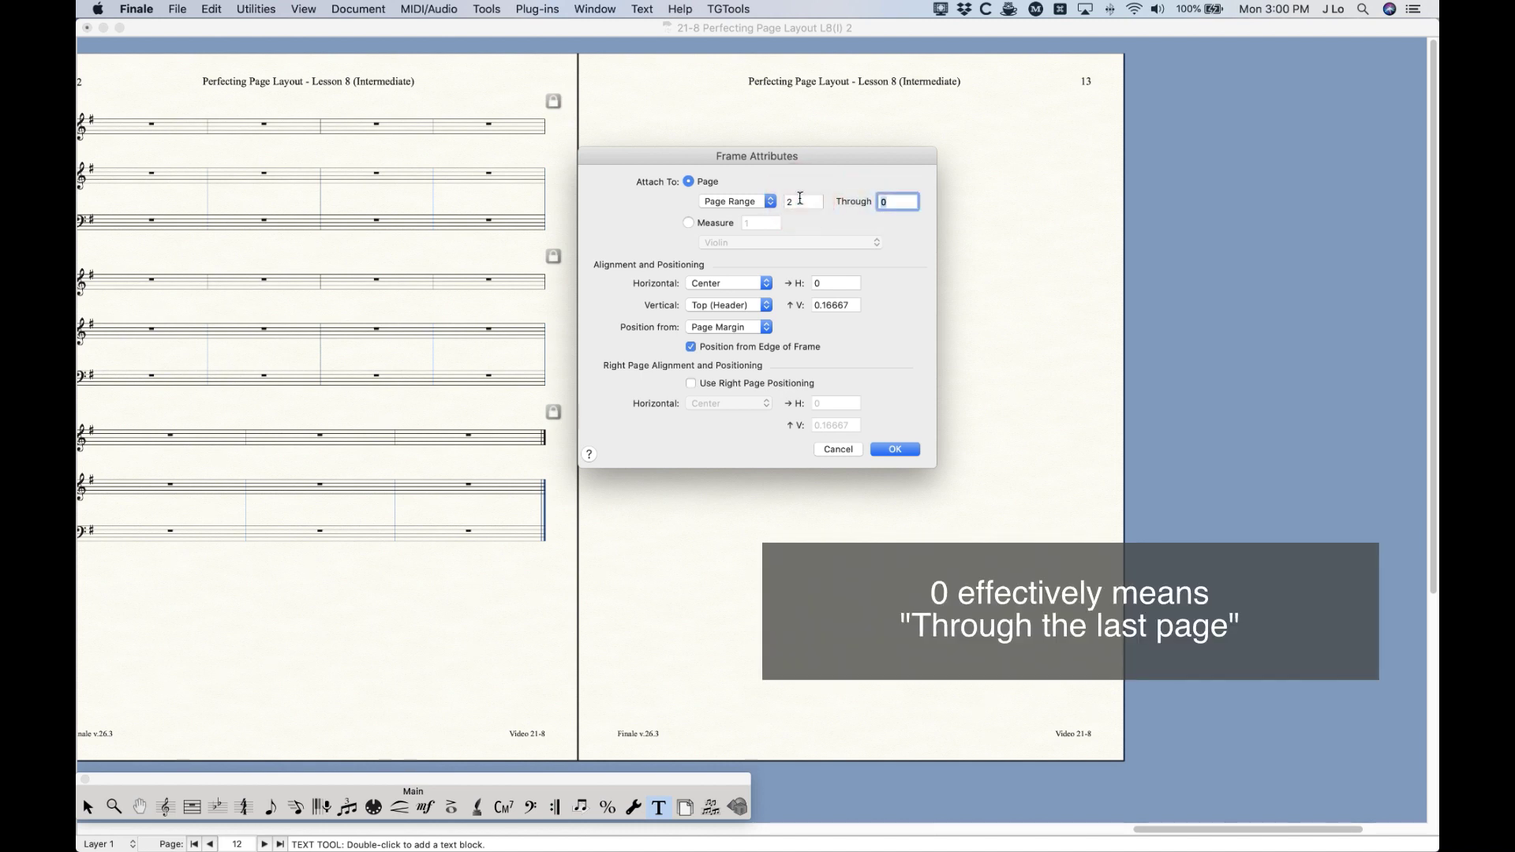
pyautogui.click(895, 449)
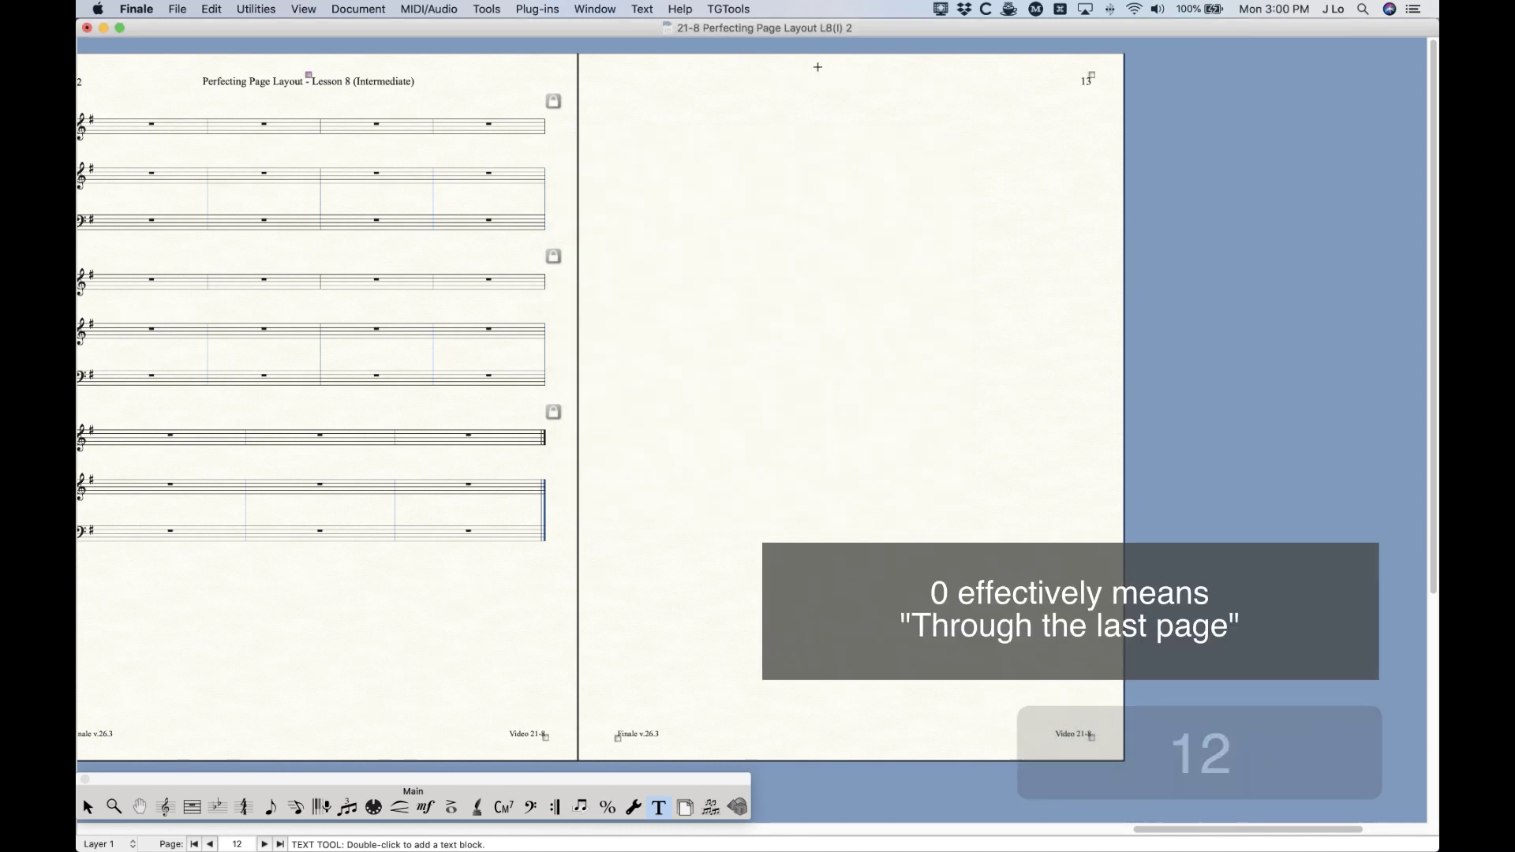
pyautogui.press('super+z')
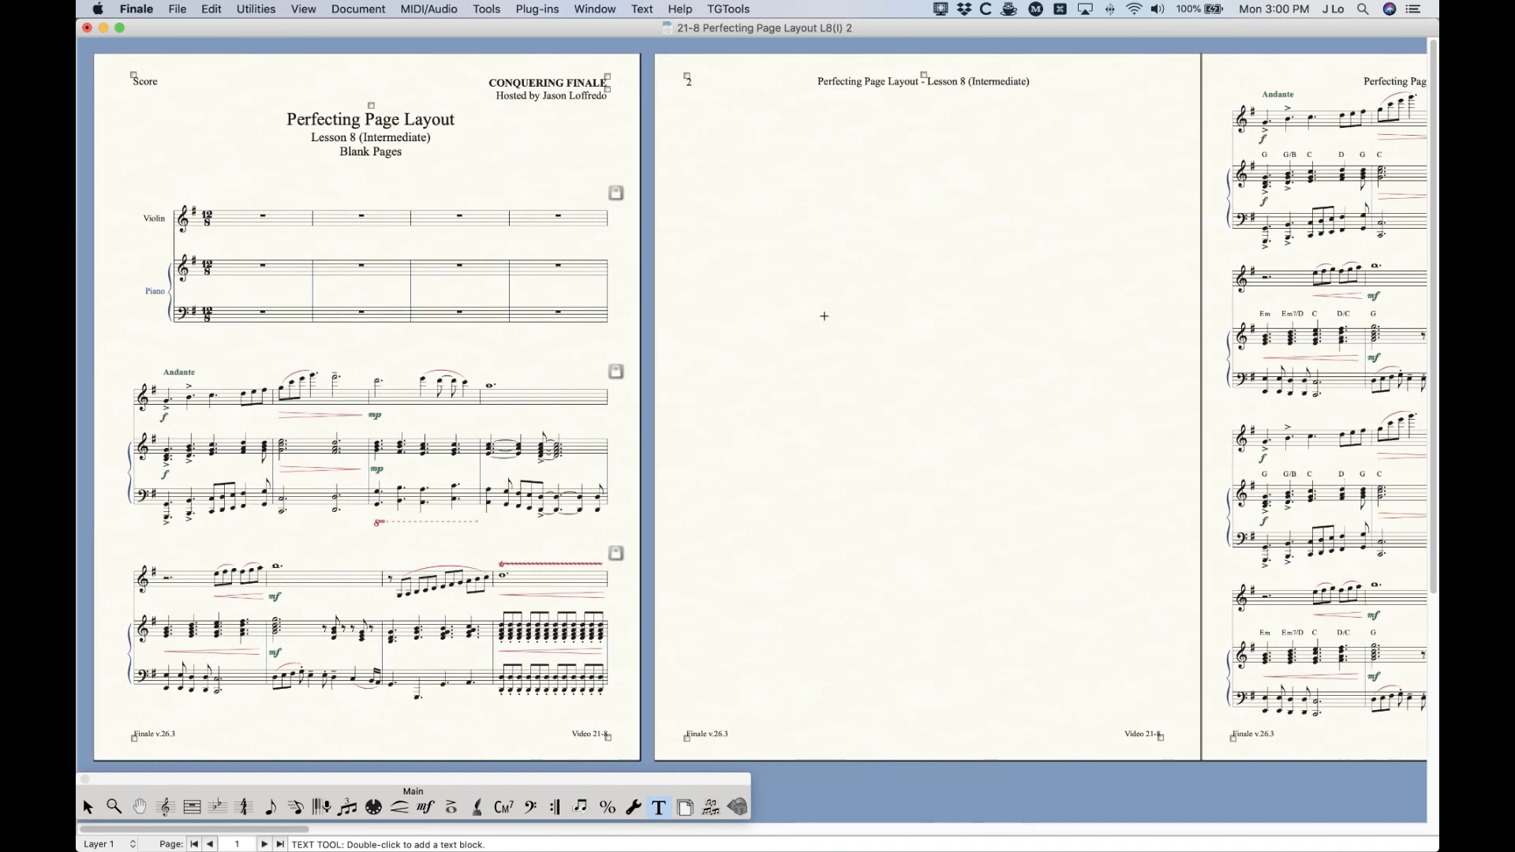
# Step: Insert one blank page before page 1 of the current score and return to the Selection tool
pyautogui.click(685, 807)
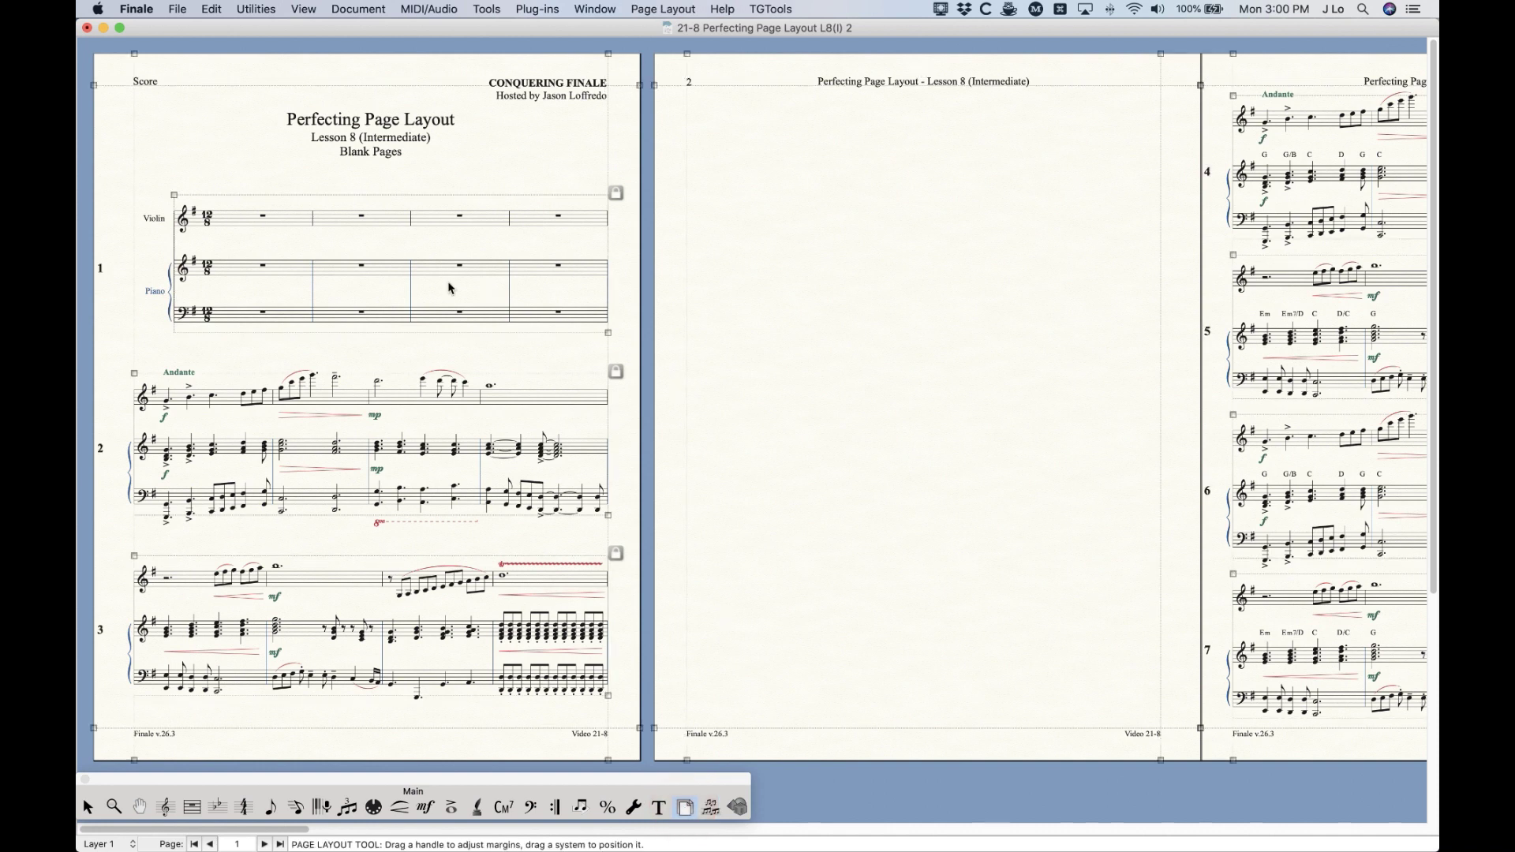
pyautogui.click(663, 8)
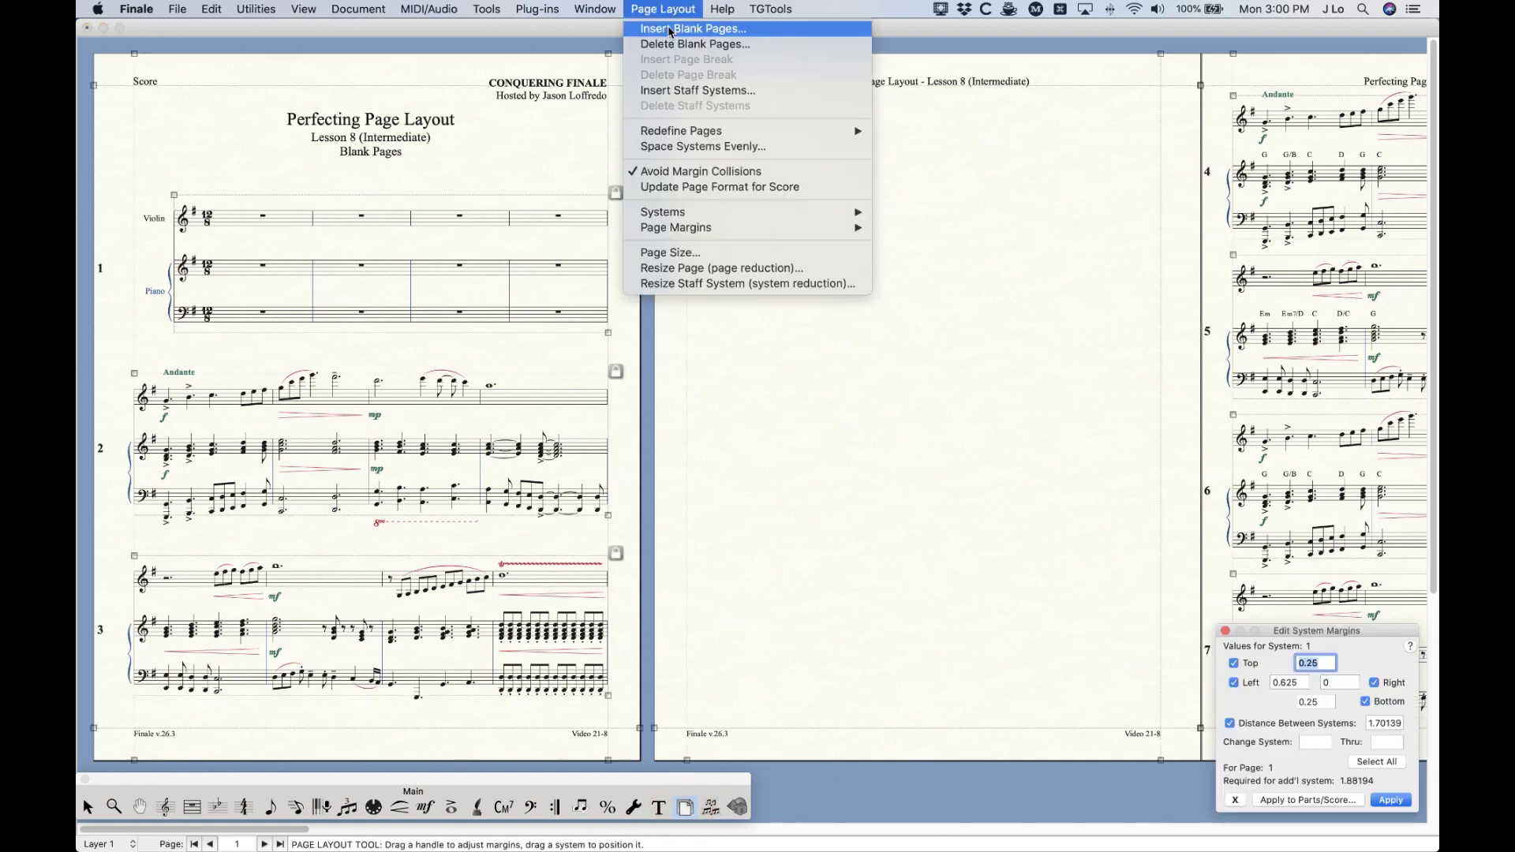
pyautogui.click(669, 32)
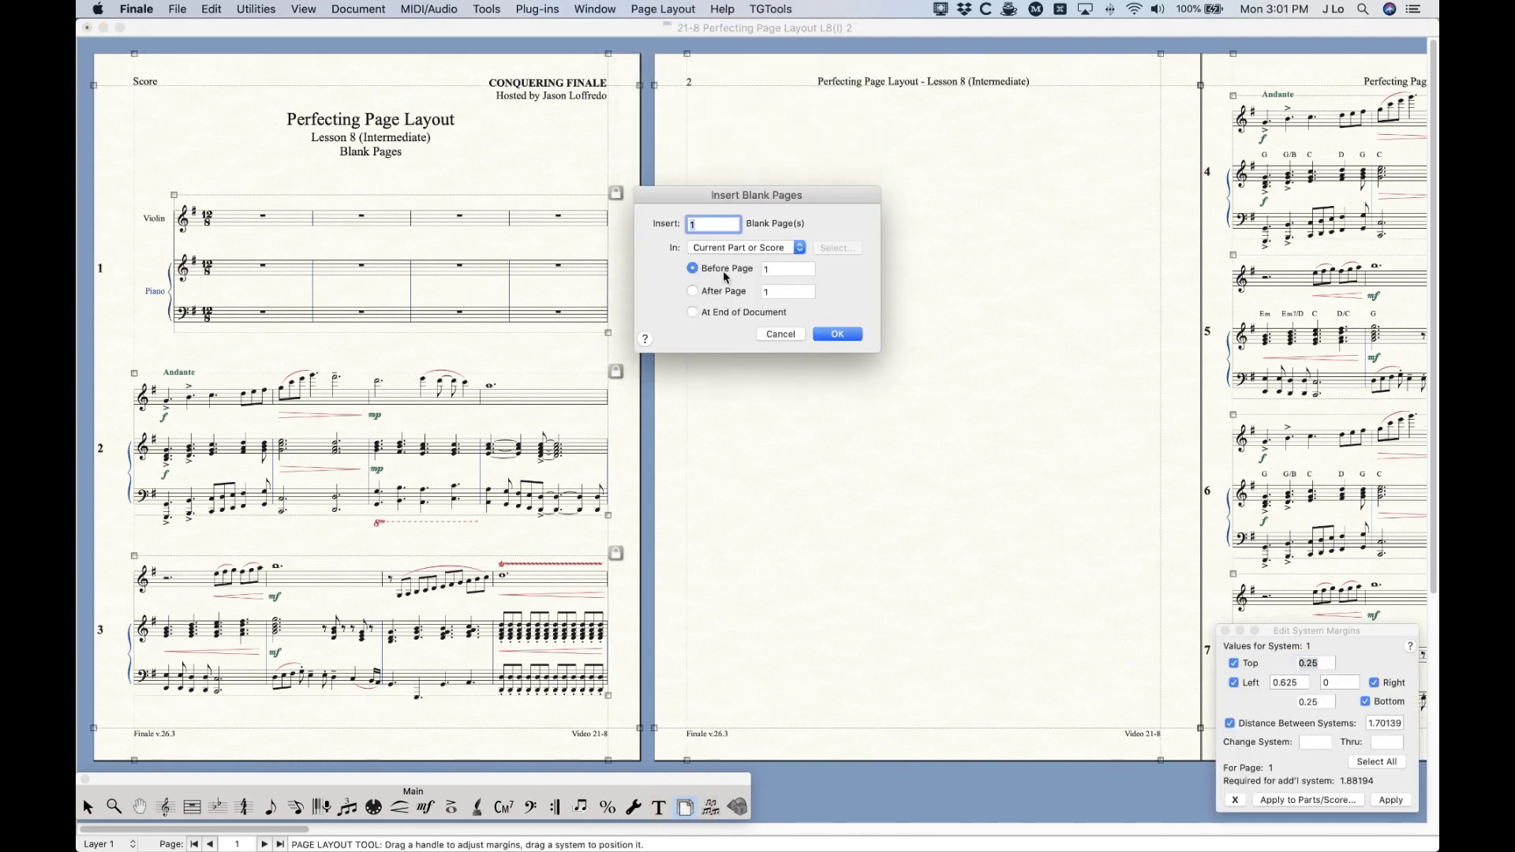
pyautogui.click(846, 334)
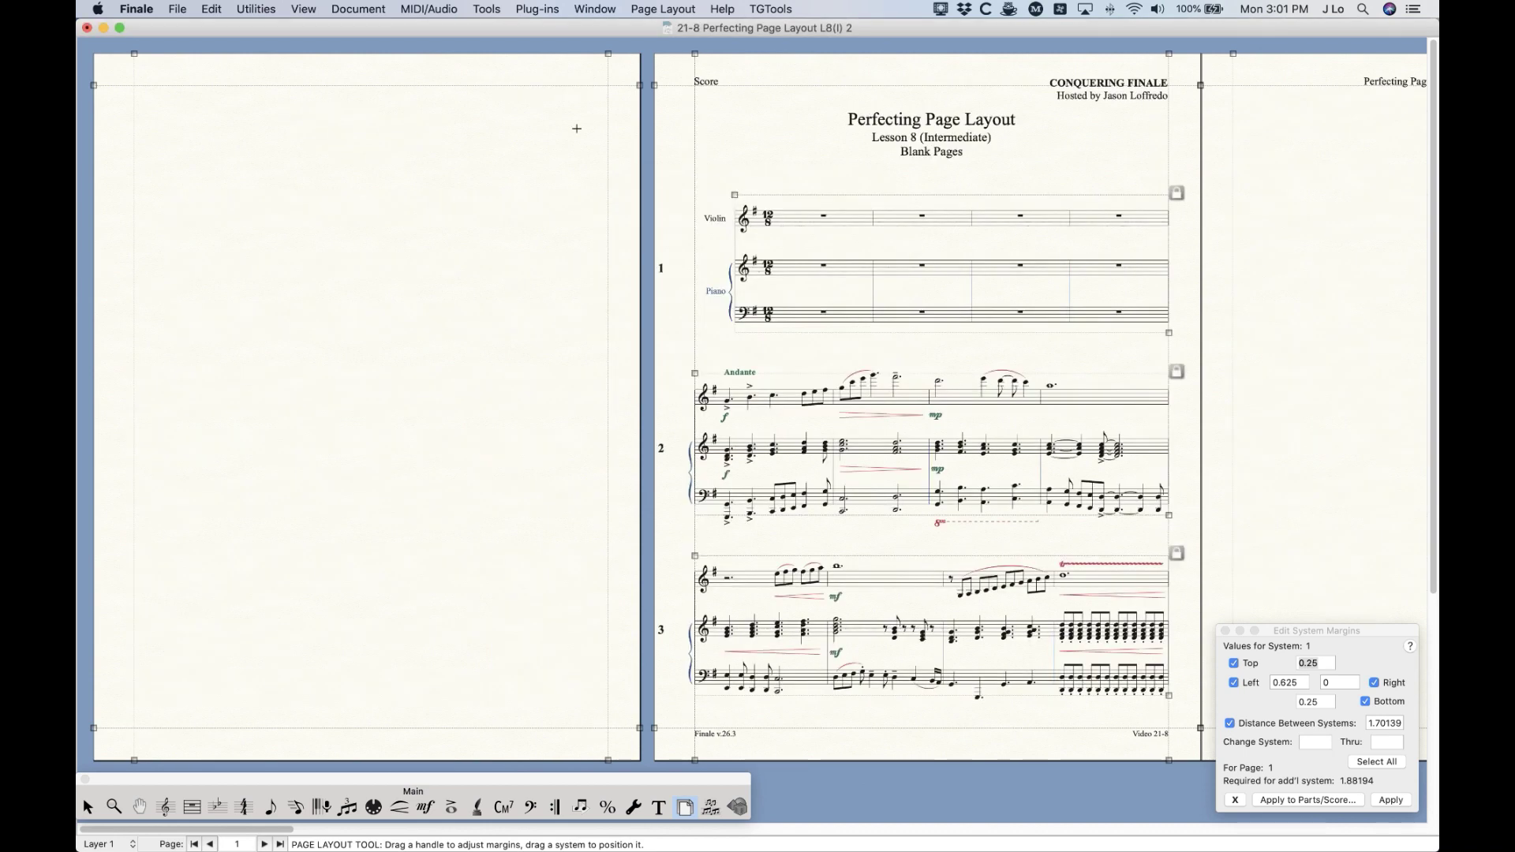
pyautogui.click(88, 807)
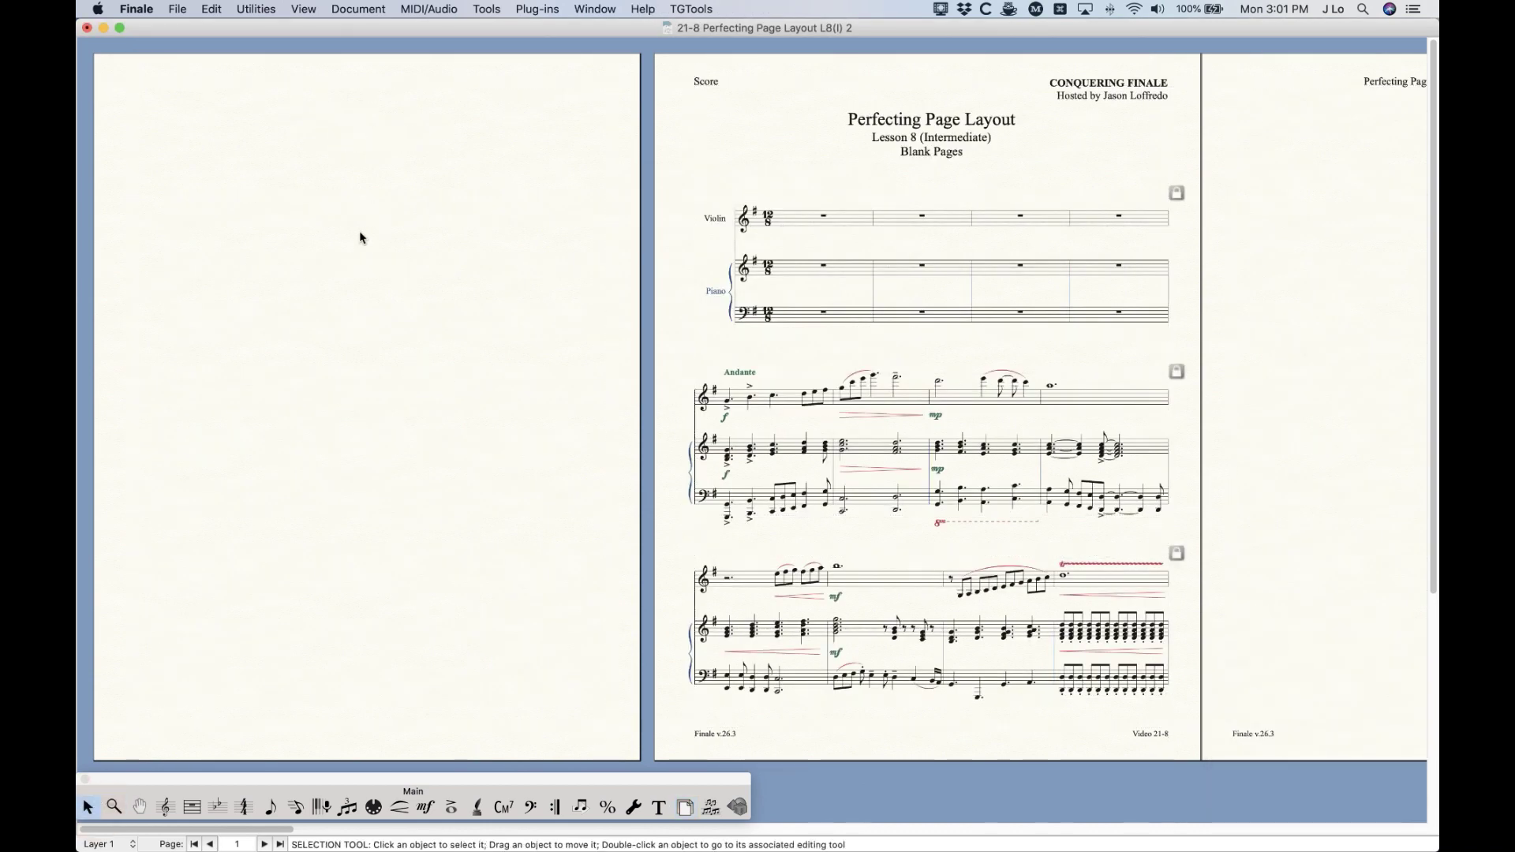
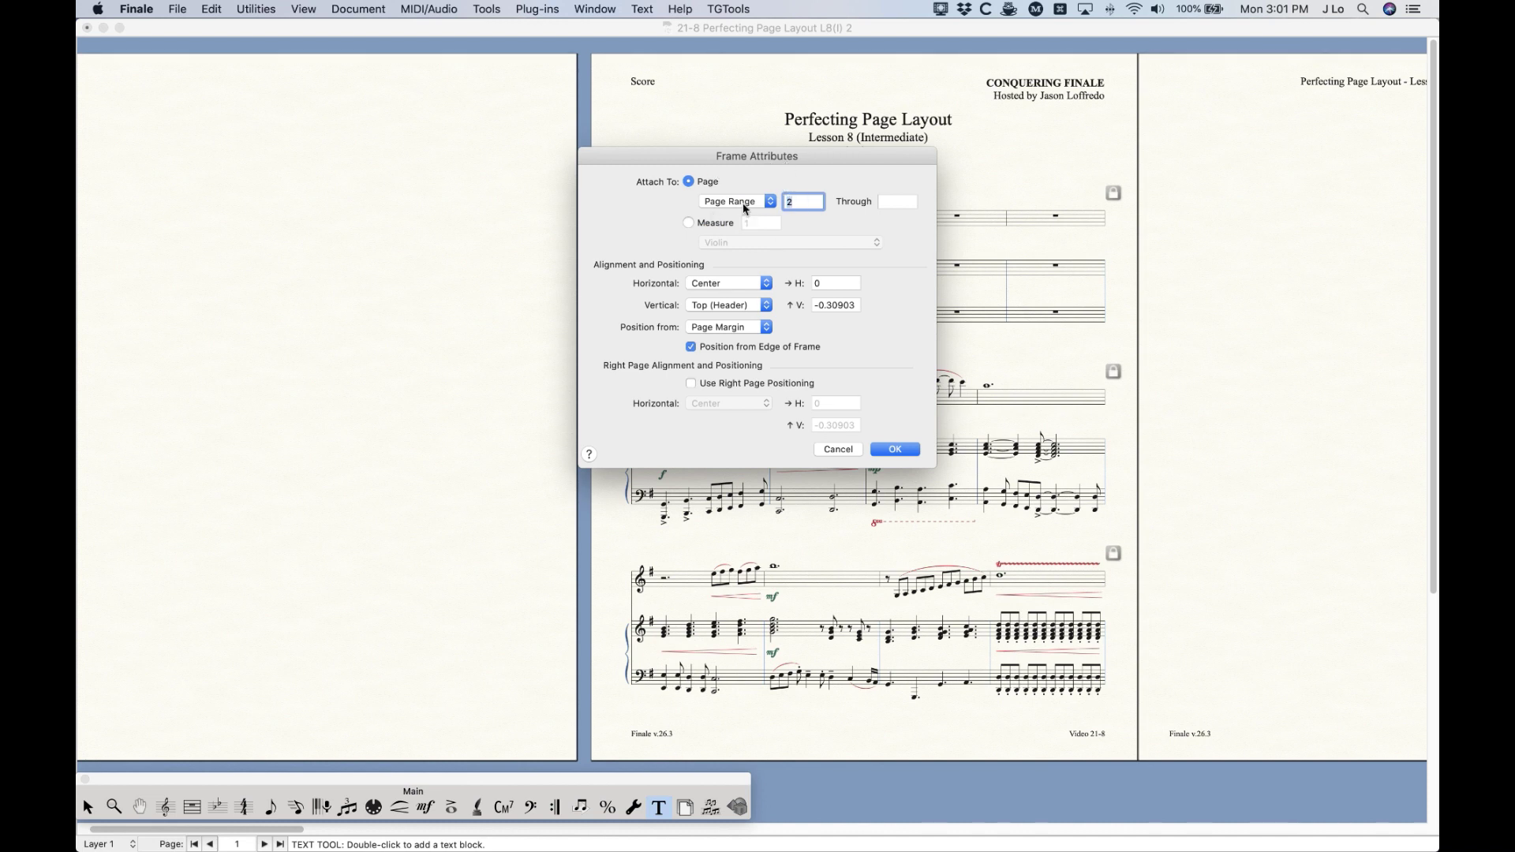
# Step: Try attaching the title text to single page 2, then undo back to the score without the blank page before page 1
pyautogui.click(752, 205)
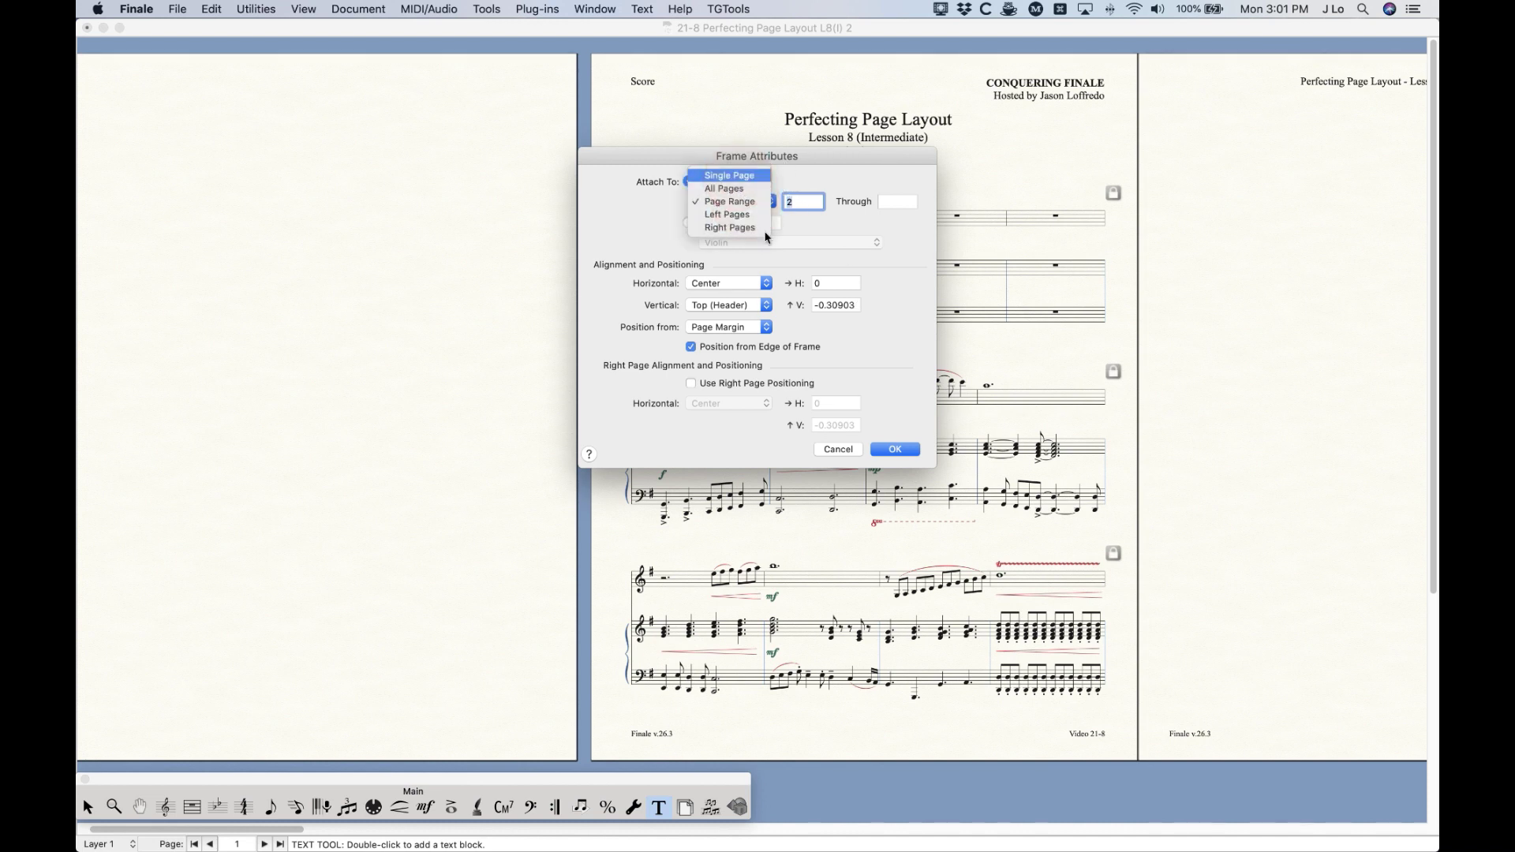
pyautogui.click(729, 175)
pyautogui.click(895, 449)
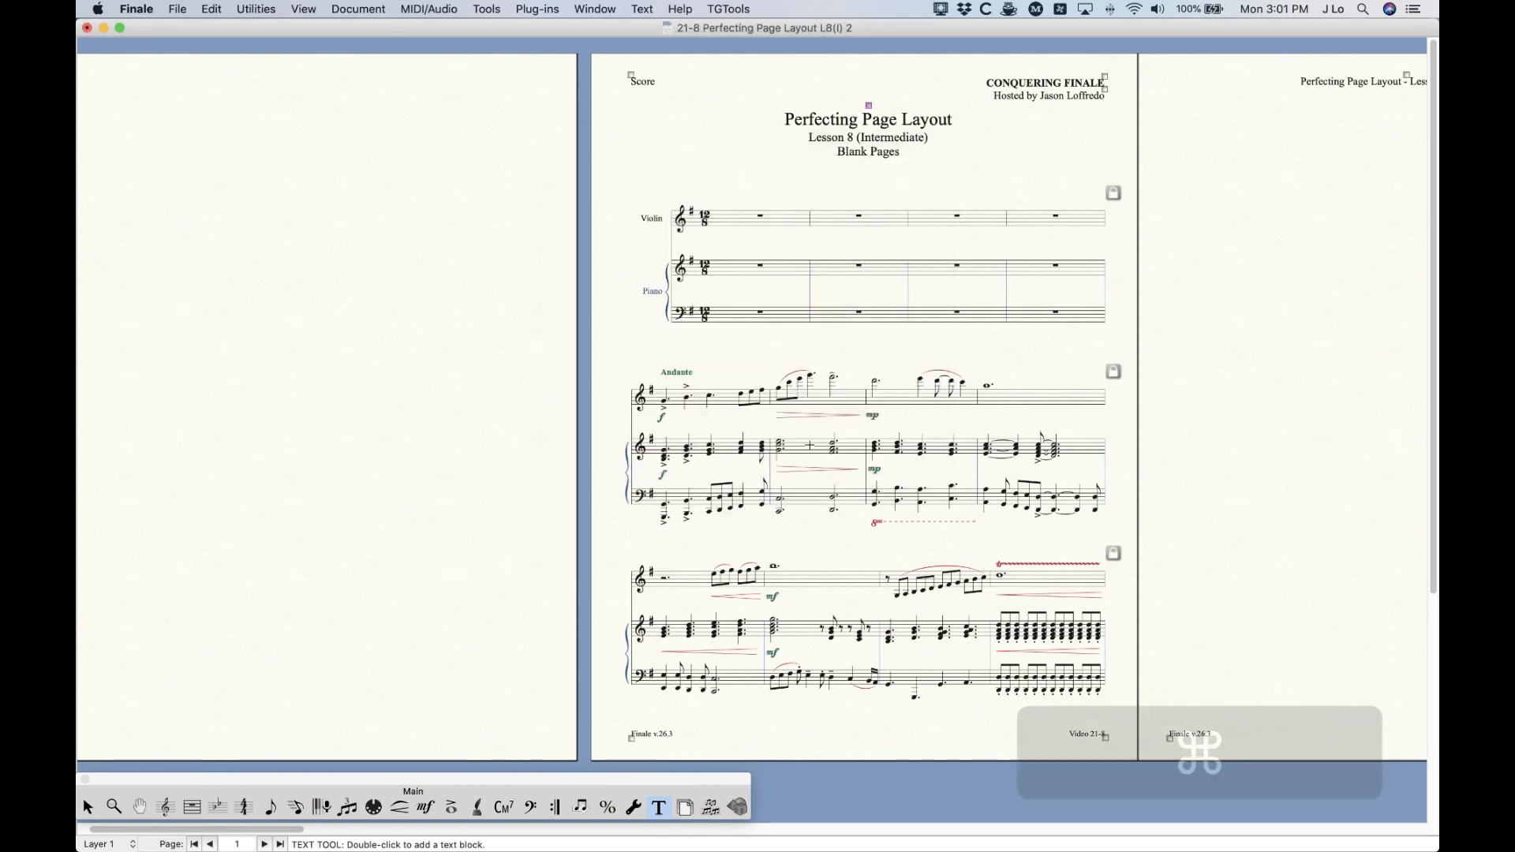
pyautogui.press('super+z')
# Step: Examine the title text's page attachment in its frame attributes on the first music page, then cancel
pyautogui.rightClick(309, 104)
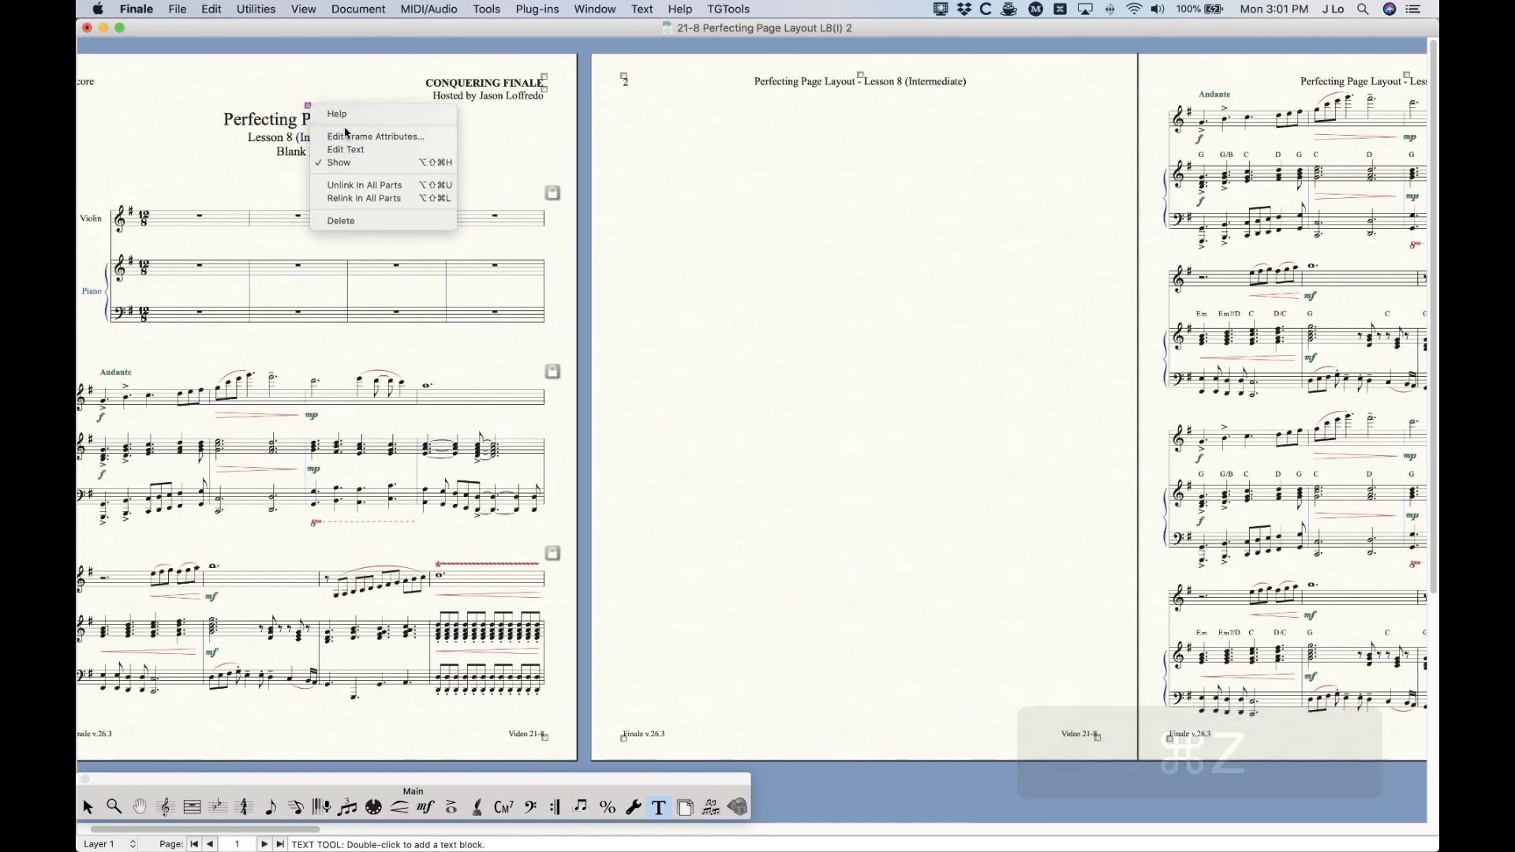
pyautogui.click(355, 135)
pyautogui.click(840, 450)
# Step: Insert one blank page before page 1 in the current score
pyautogui.click(686, 806)
pyautogui.click(663, 10)
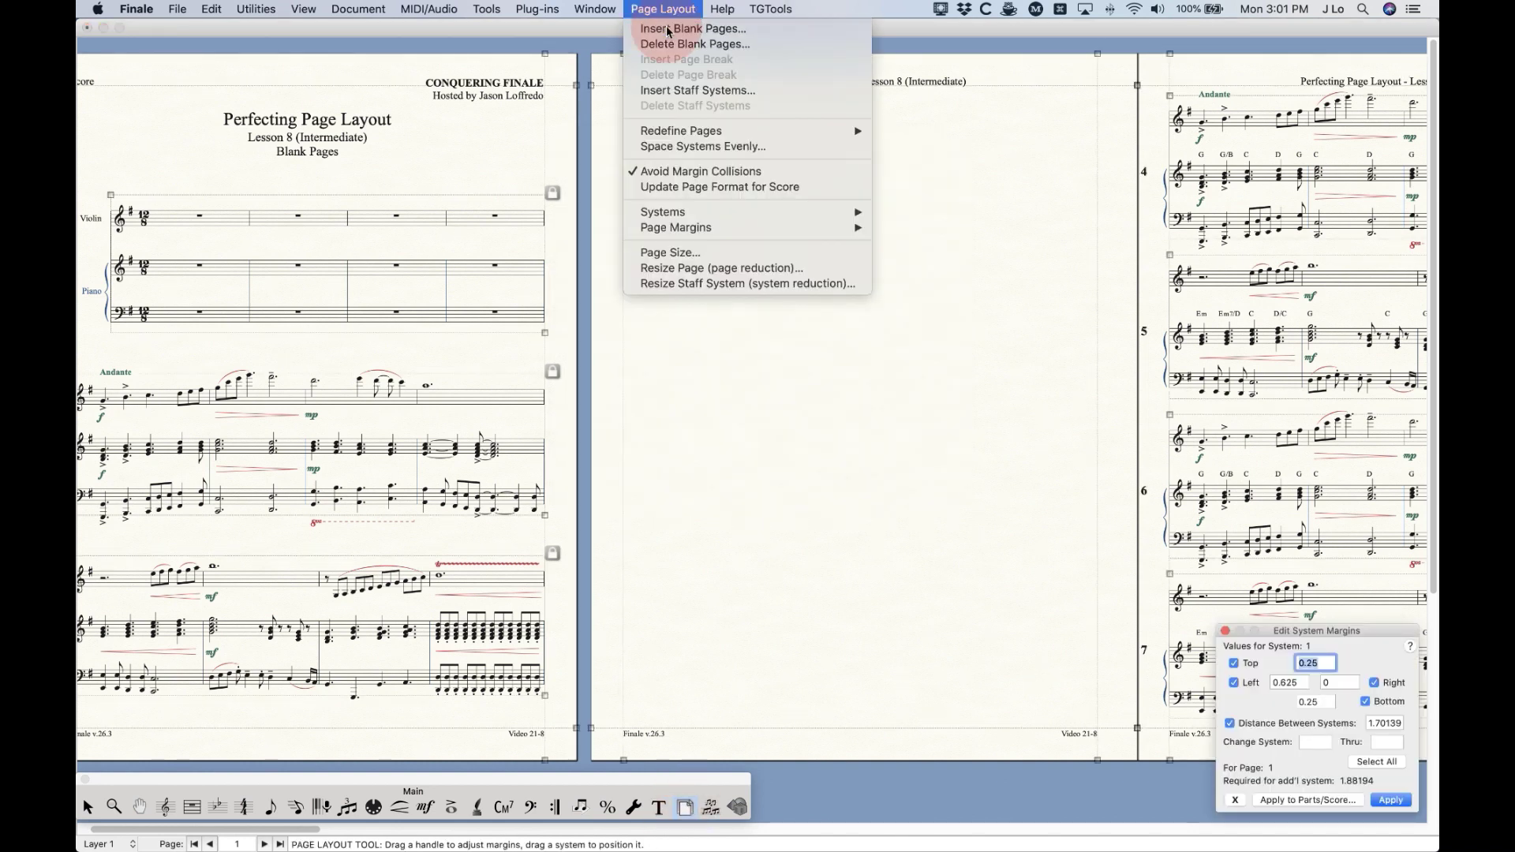
pyautogui.click(693, 29)
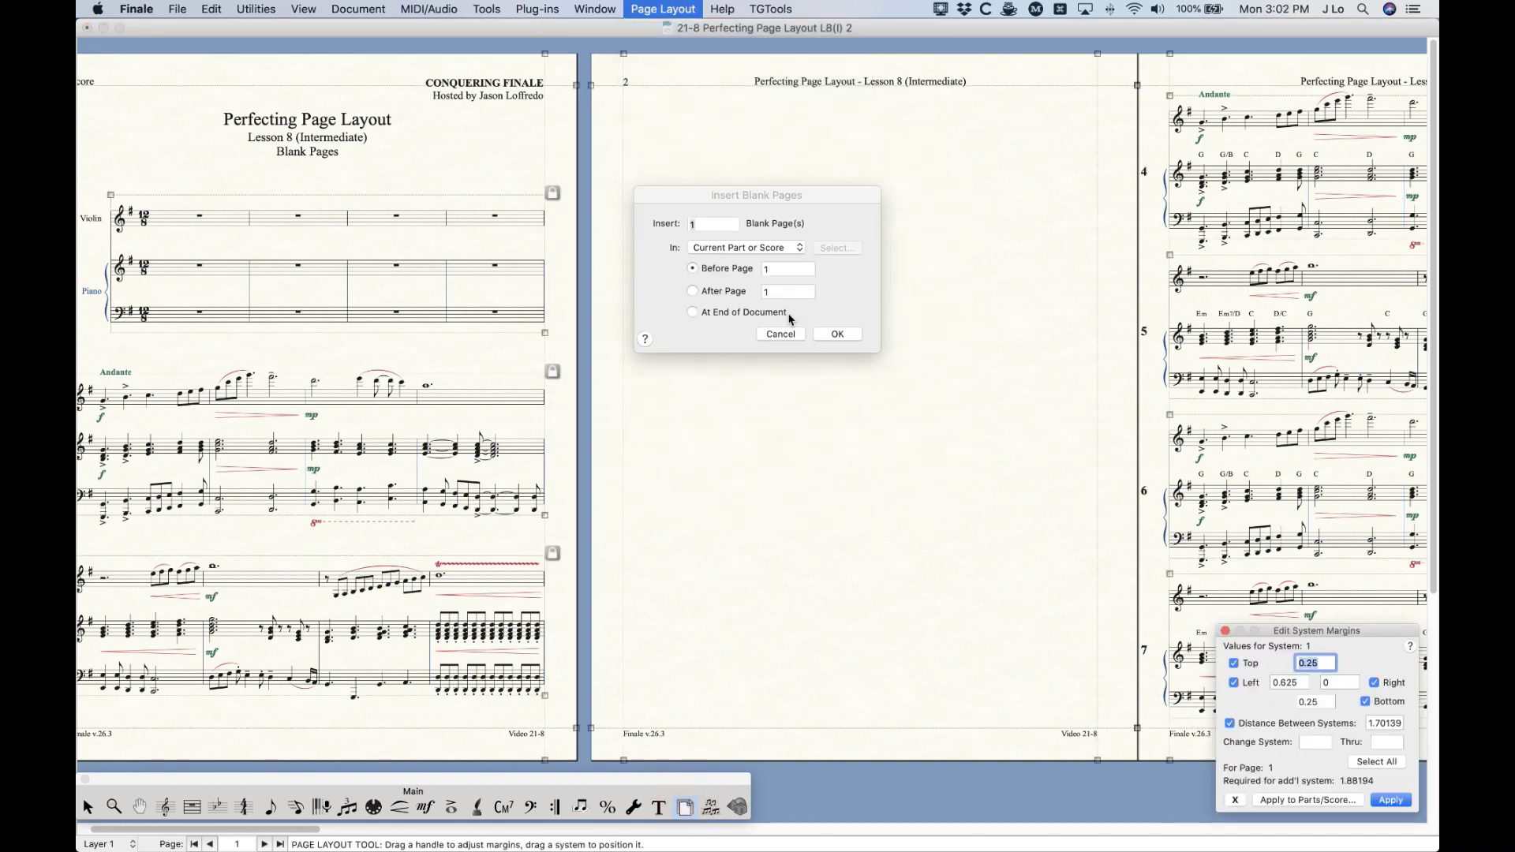
pyautogui.click(838, 334)
# Step: Attach the centered title text to a page range of 1 through 2 in its frame attributes
pyautogui.click(659, 807)
pyautogui.rightClick(871, 106)
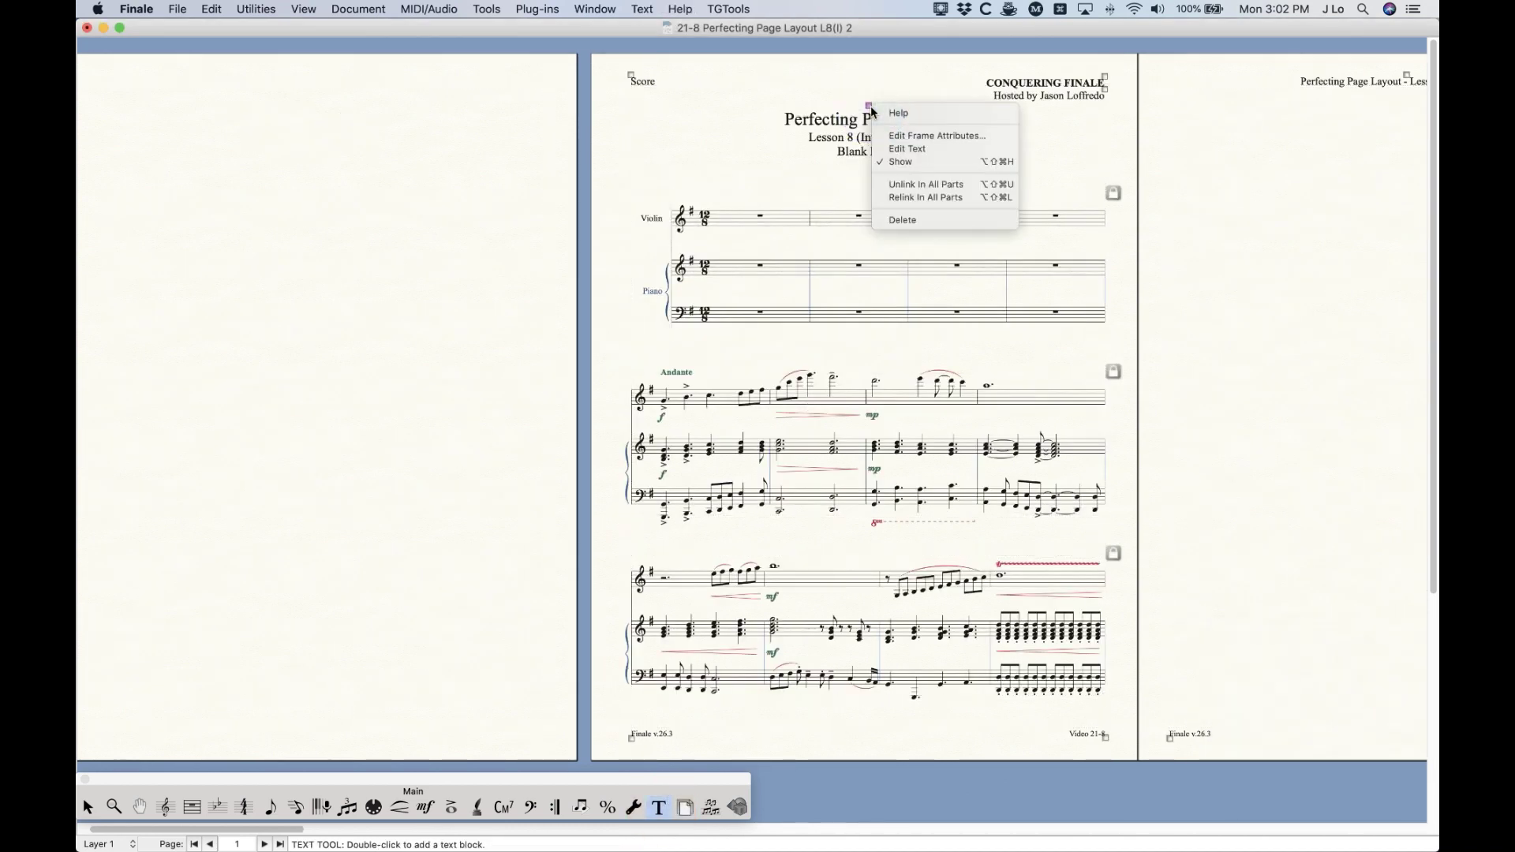
pyautogui.click(908, 139)
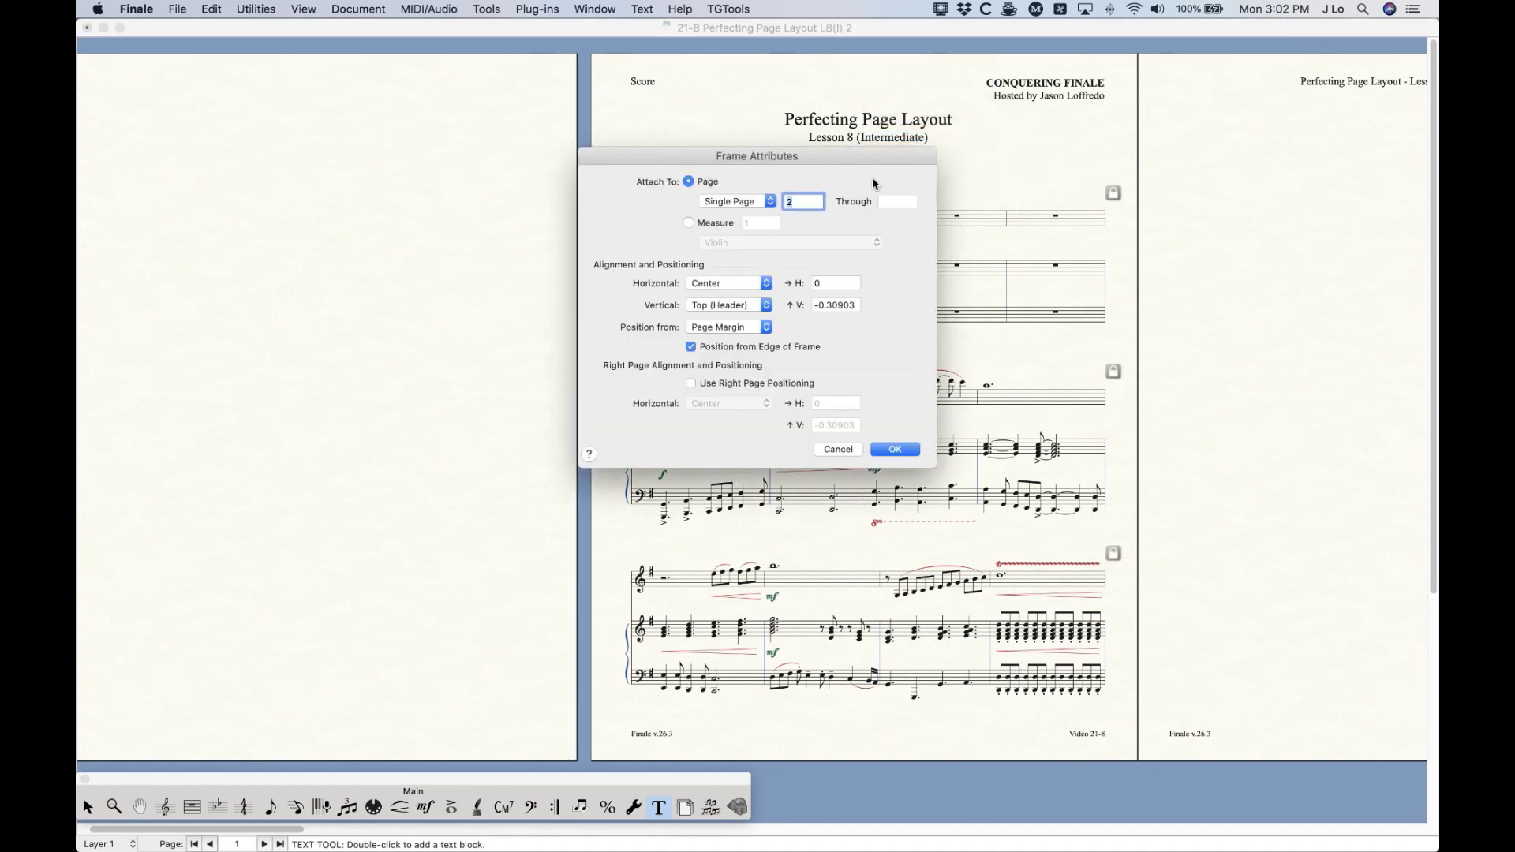
pyautogui.click(738, 202)
pyautogui.click(740, 228)
pyautogui.write('1')
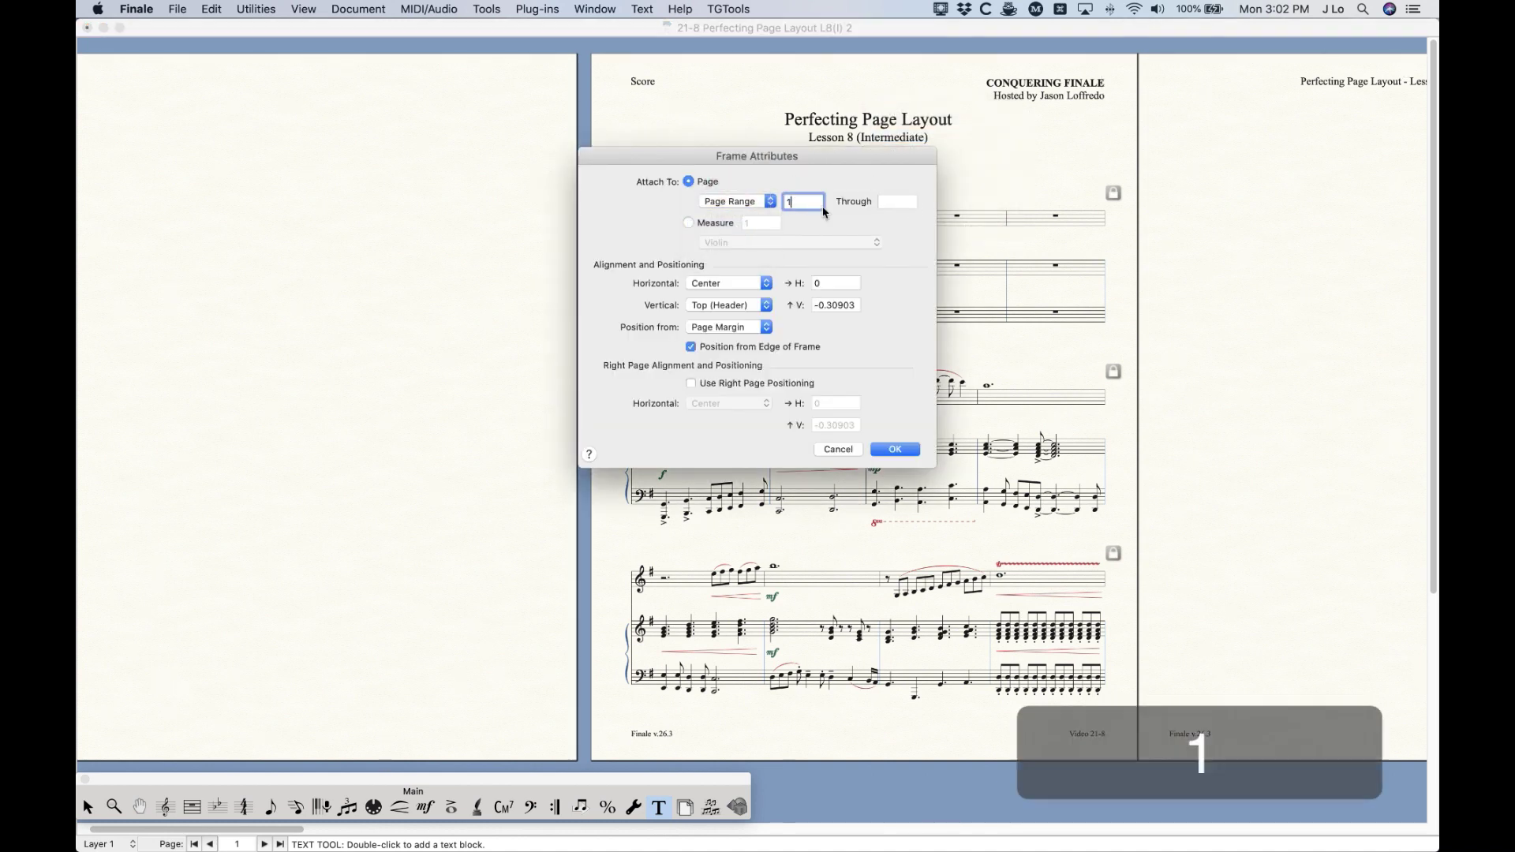
pyautogui.click(887, 207)
pyautogui.write('2')
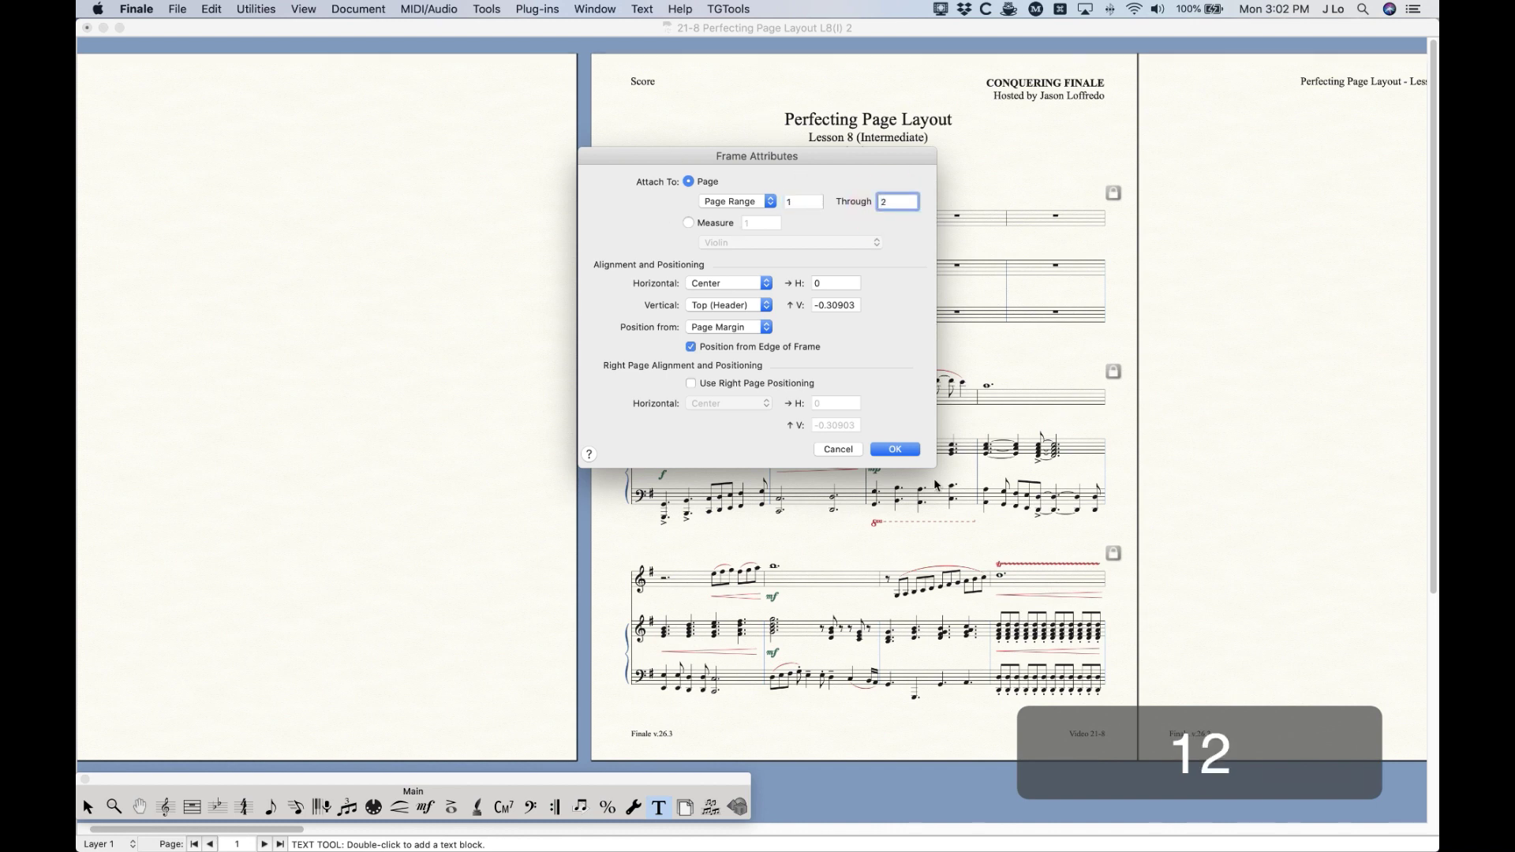
pyautogui.click(897, 448)
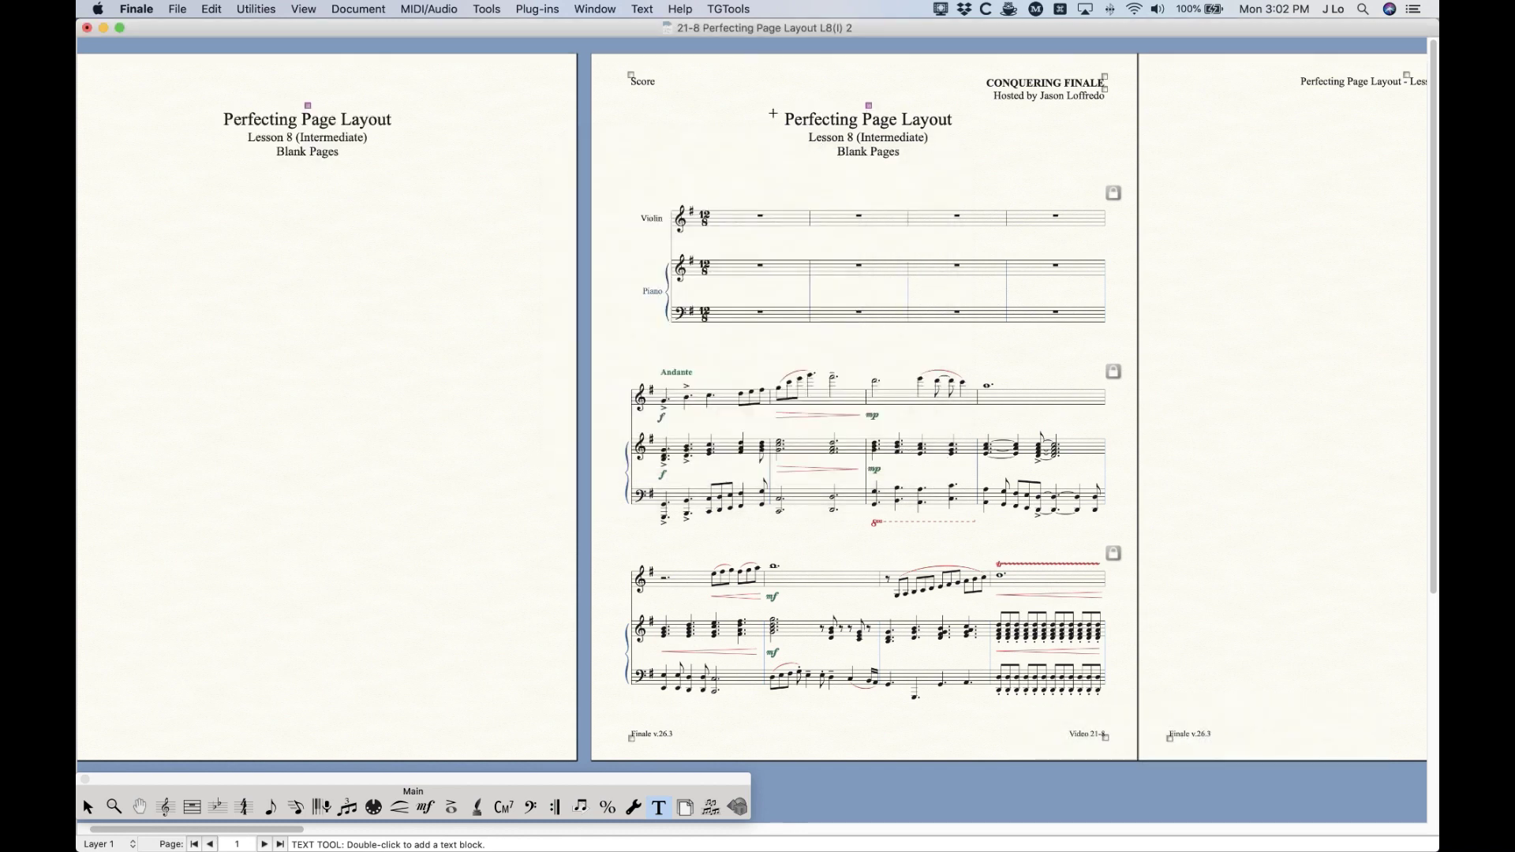
# Step: Attach the "Score" header text to a page range of 1 through 2
pyautogui.hscroll(-3, 540, 123)
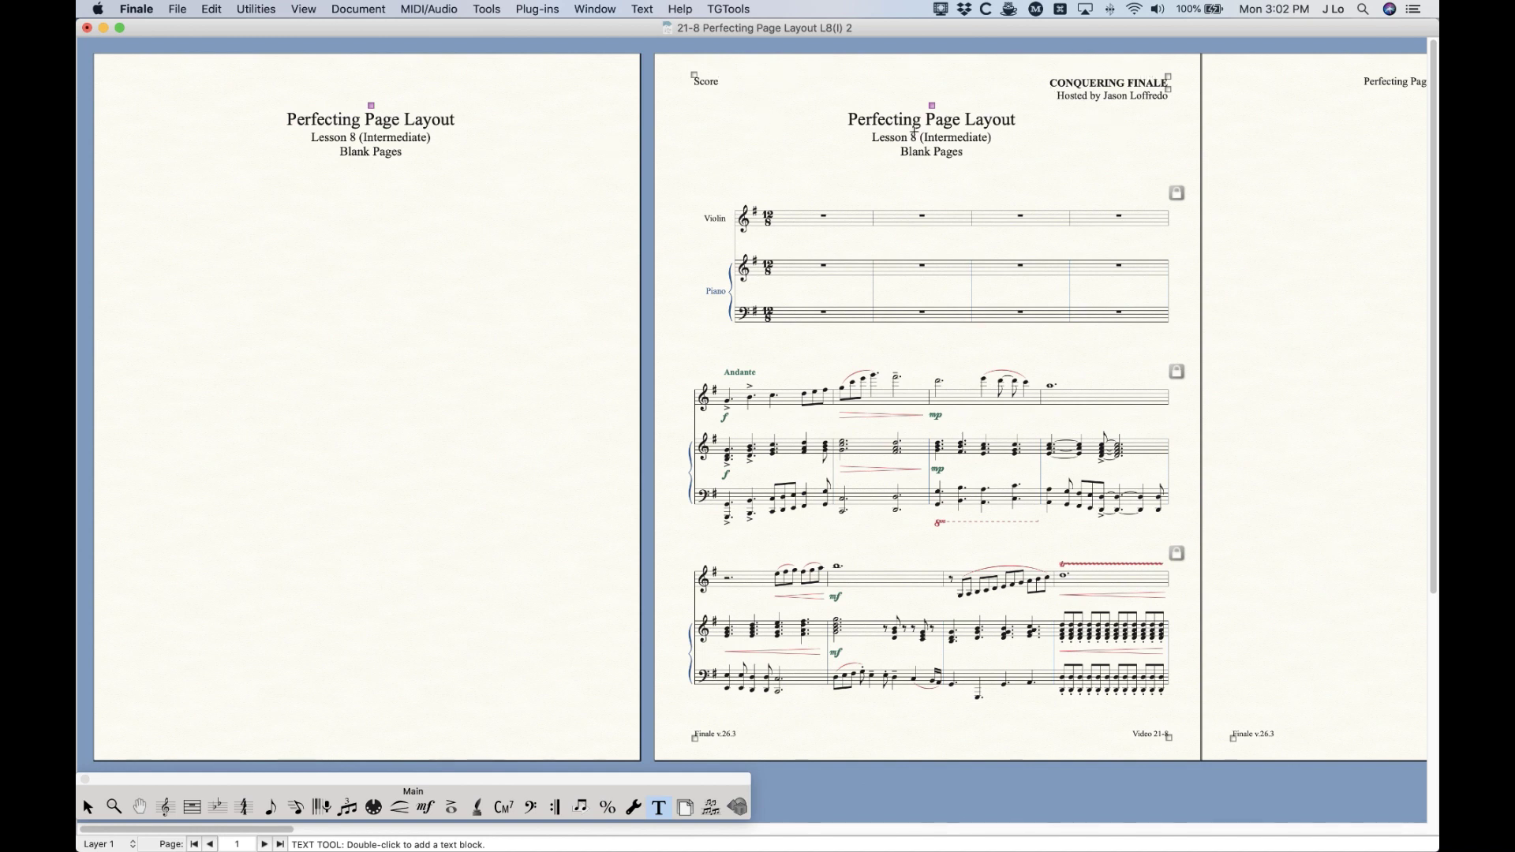
pyautogui.rightClick(695, 76)
pyautogui.click(734, 104)
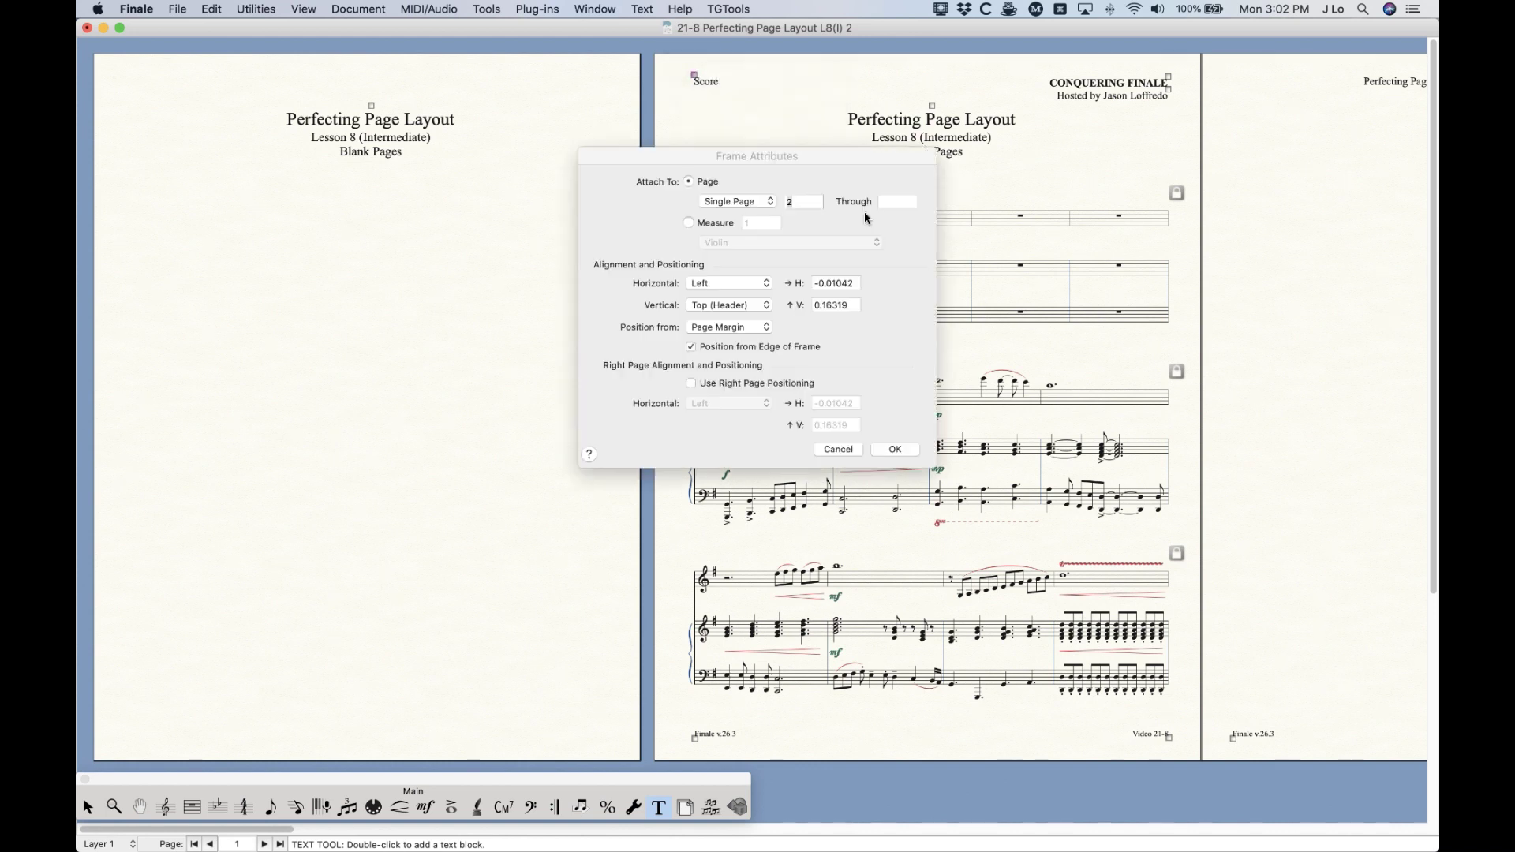
pyautogui.click(737, 201)
pyautogui.click(730, 210)
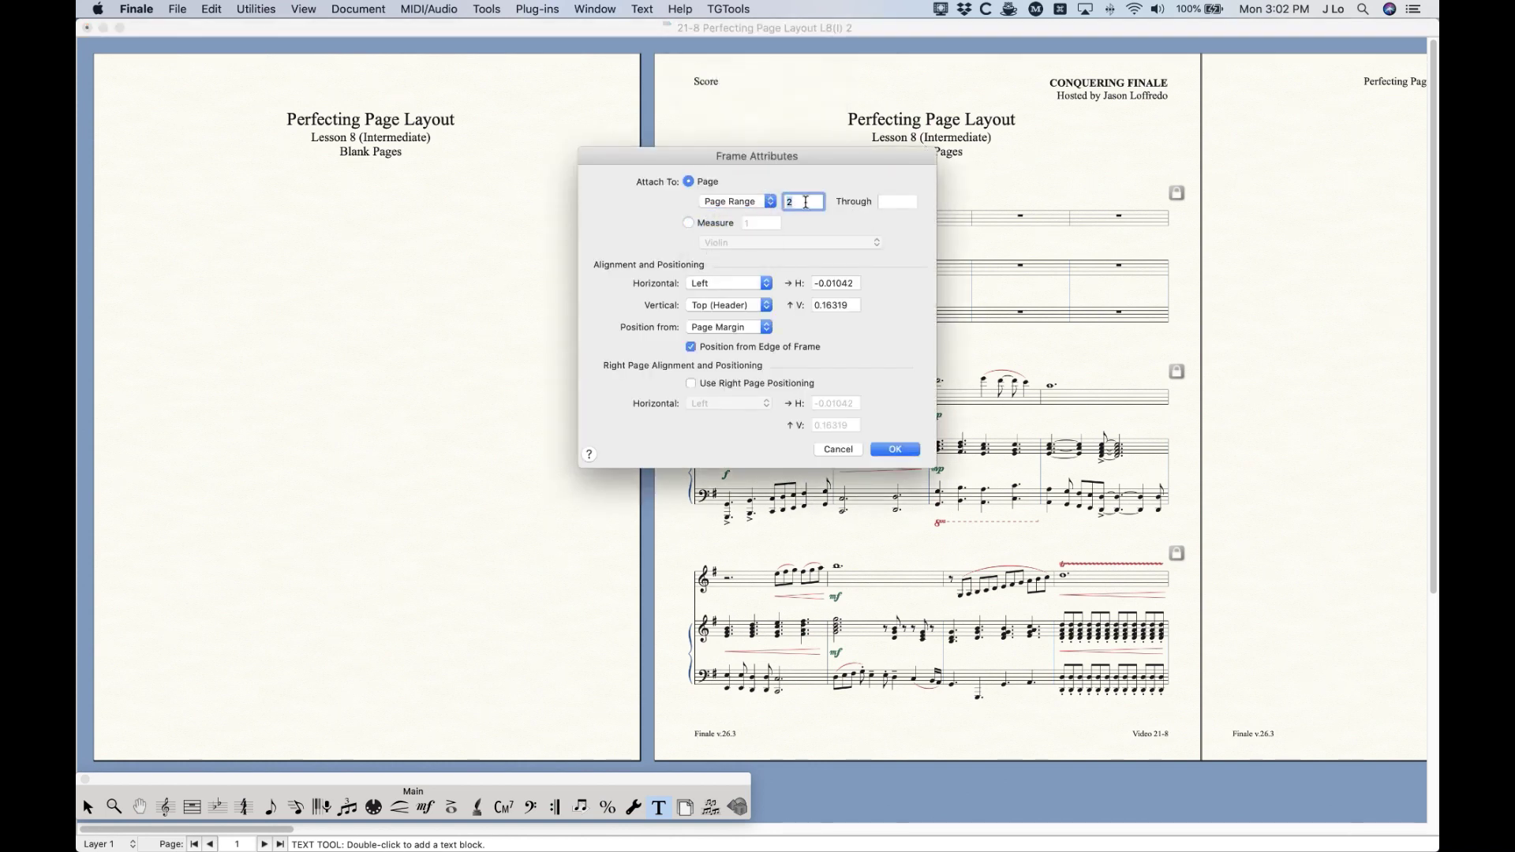
pyautogui.write('1')
pyautogui.click(896, 201)
pyautogui.write('2')
pyautogui.click(894, 449)
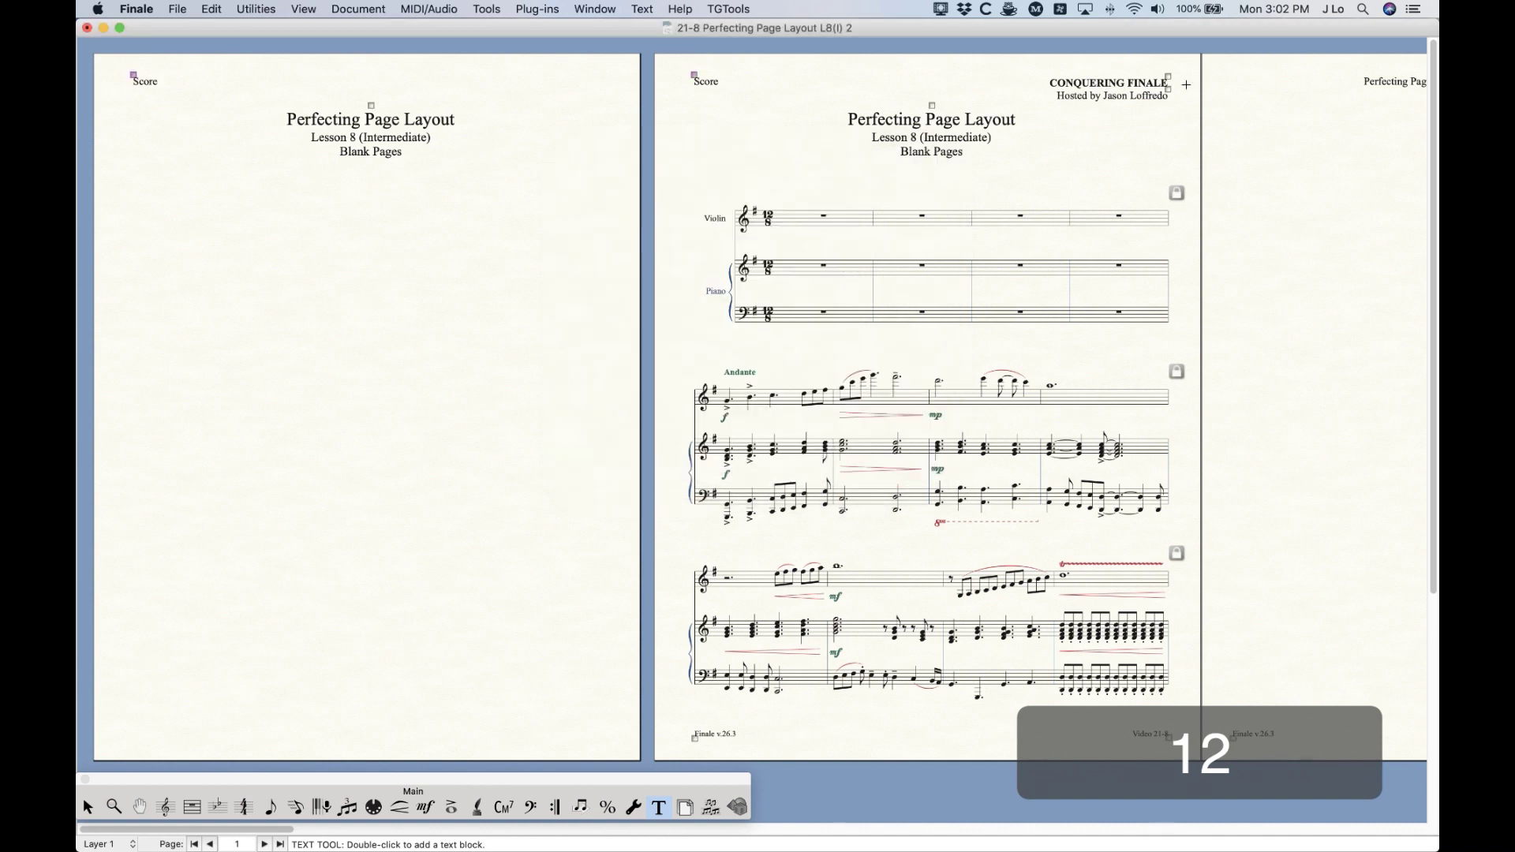
# Step: Attach the "CONQUERING FINALE" header text to a page range of 1 through 2
pyautogui.rightClick(1192, 82)
pyautogui.click(1167, 109)
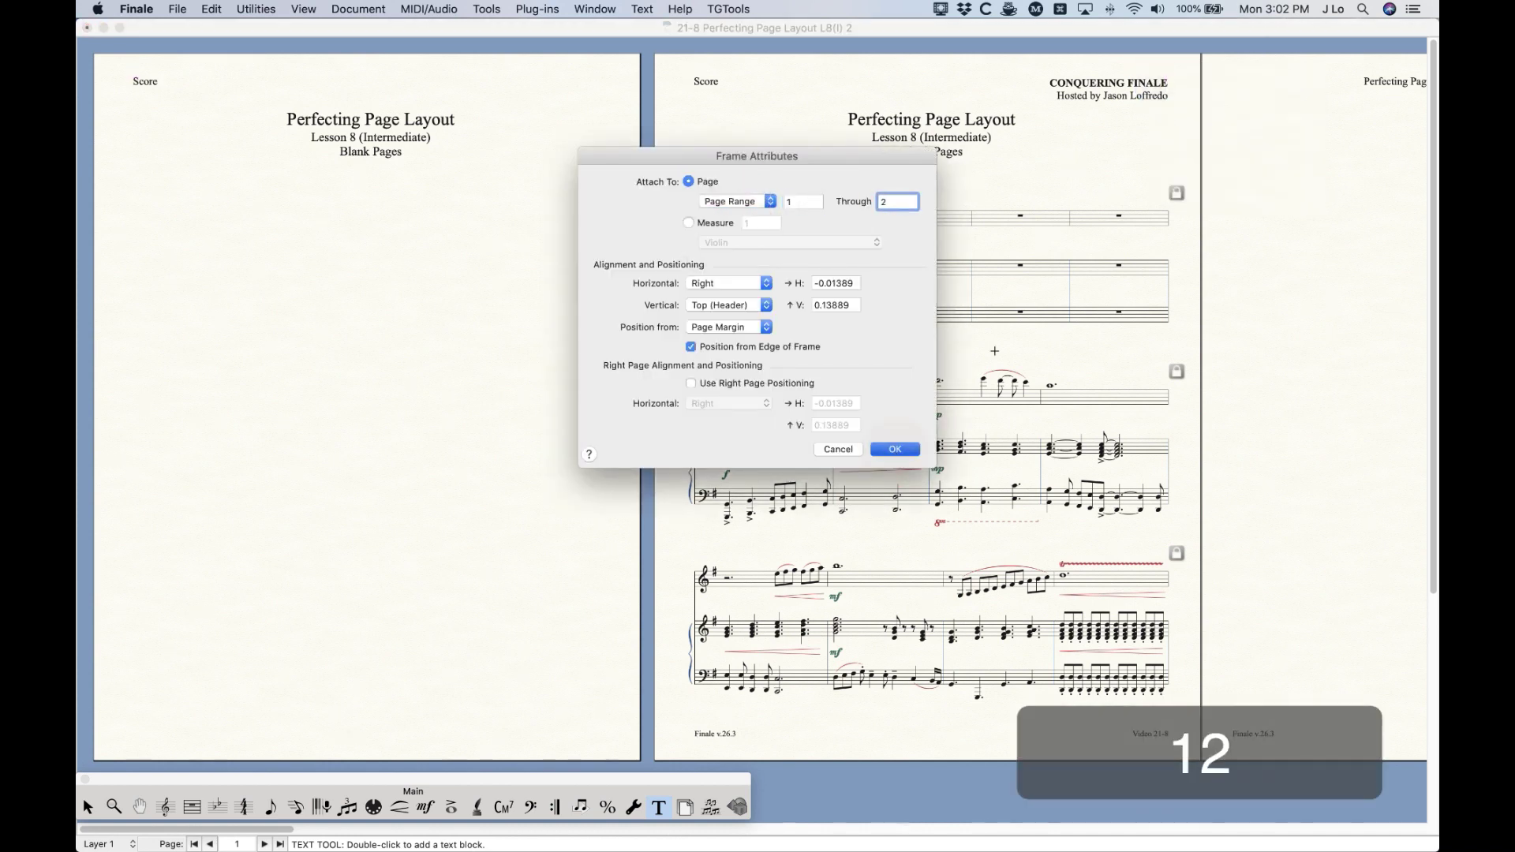
pyautogui.click(895, 449)
# Step: Attach the host credit below "CONQUERING FINALE" to a page range of 1 through 2
pyautogui.rightClick(1167, 82)
pyautogui.click(1207, 107)
pyautogui.click(738, 201)
pyautogui.click(730, 210)
pyautogui.click(896, 202)
pyautogui.write('2')
pyautogui.click(895, 449)
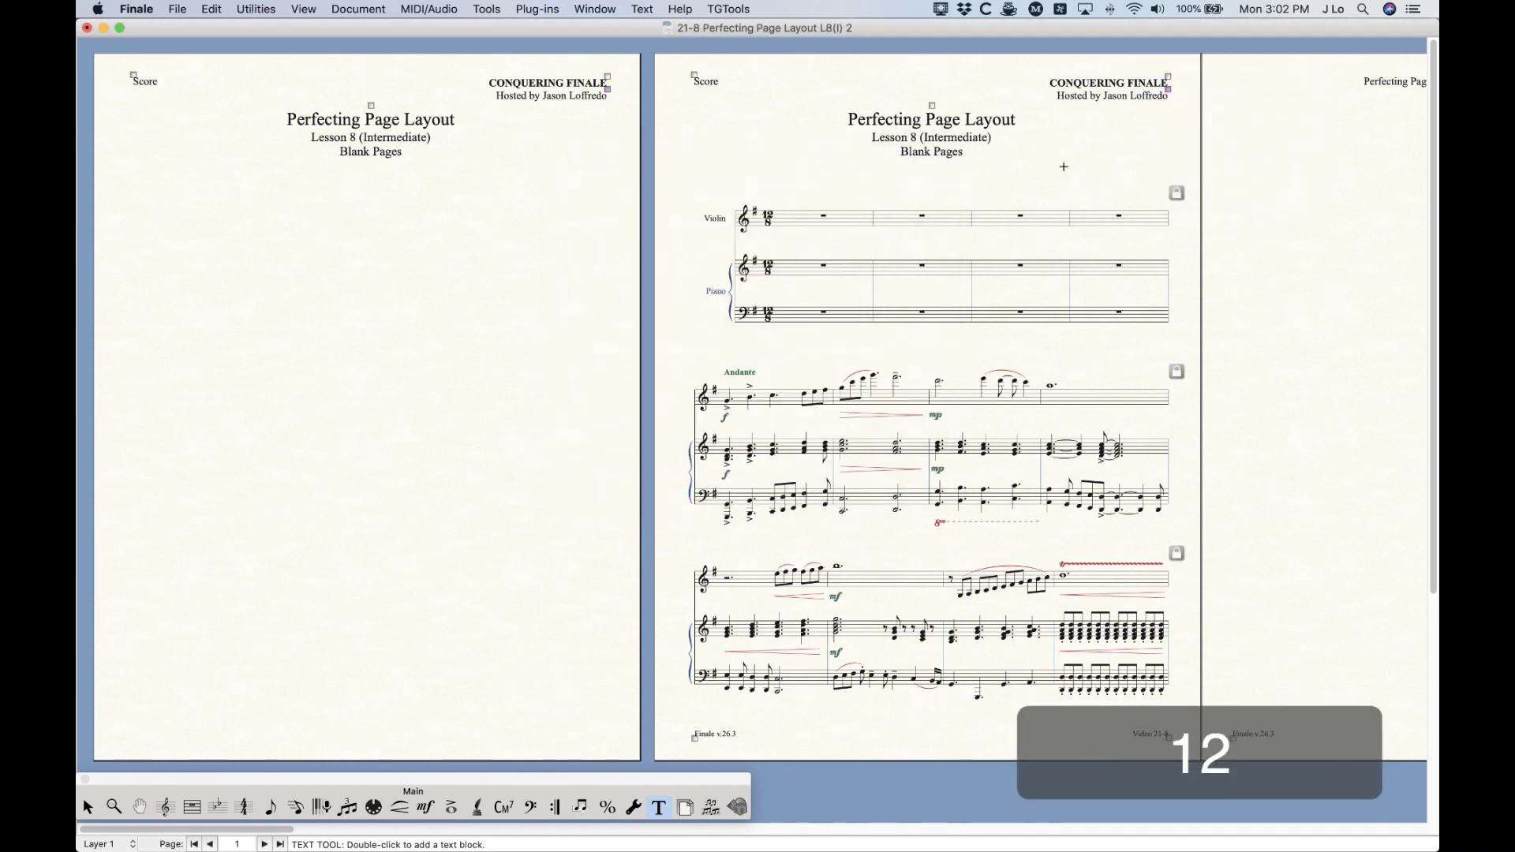
# Step: Select all header text blocks on the first music page together, examine the frame attributes offered for the selection, then cancel
pyautogui.moveTo(673, 58); pyautogui.dragTo(1262, 174)
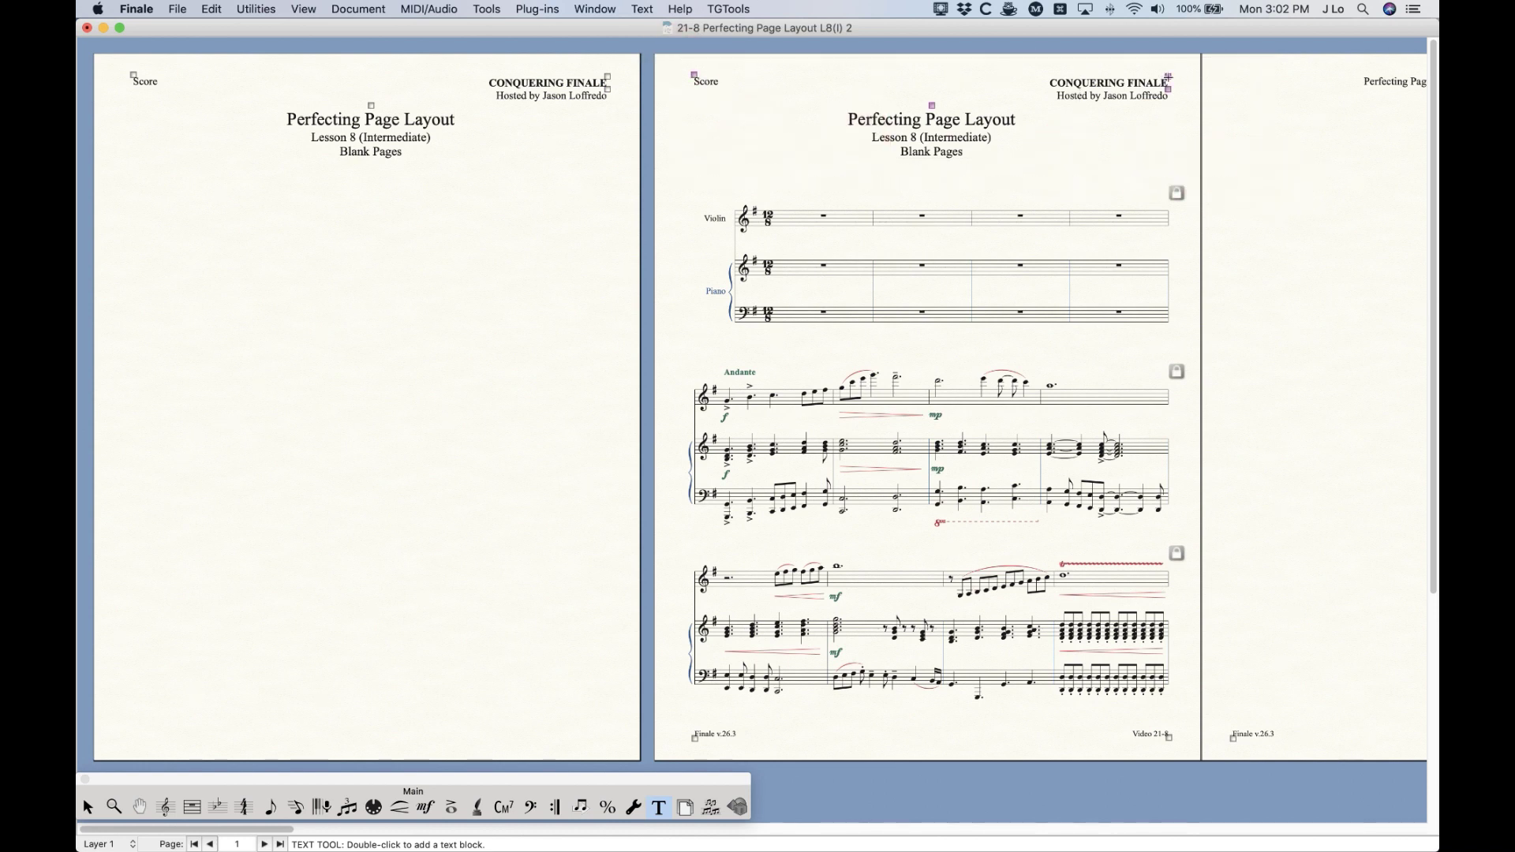
pyautogui.rightClick(1168, 78)
pyautogui.click(1012, 76)
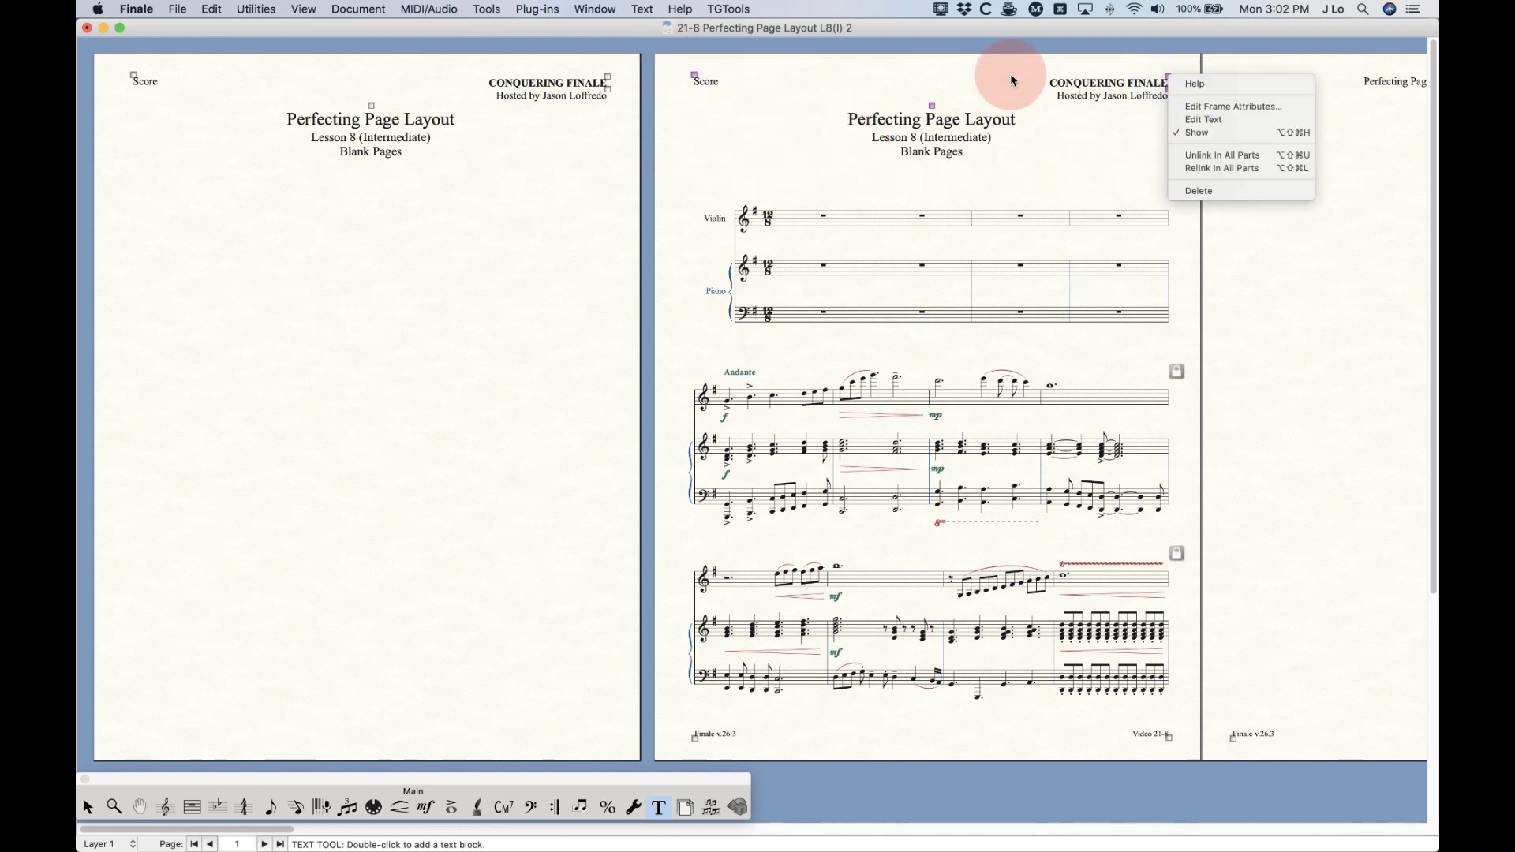
pyautogui.rightClick(1168, 77)
pyautogui.click(1207, 105)
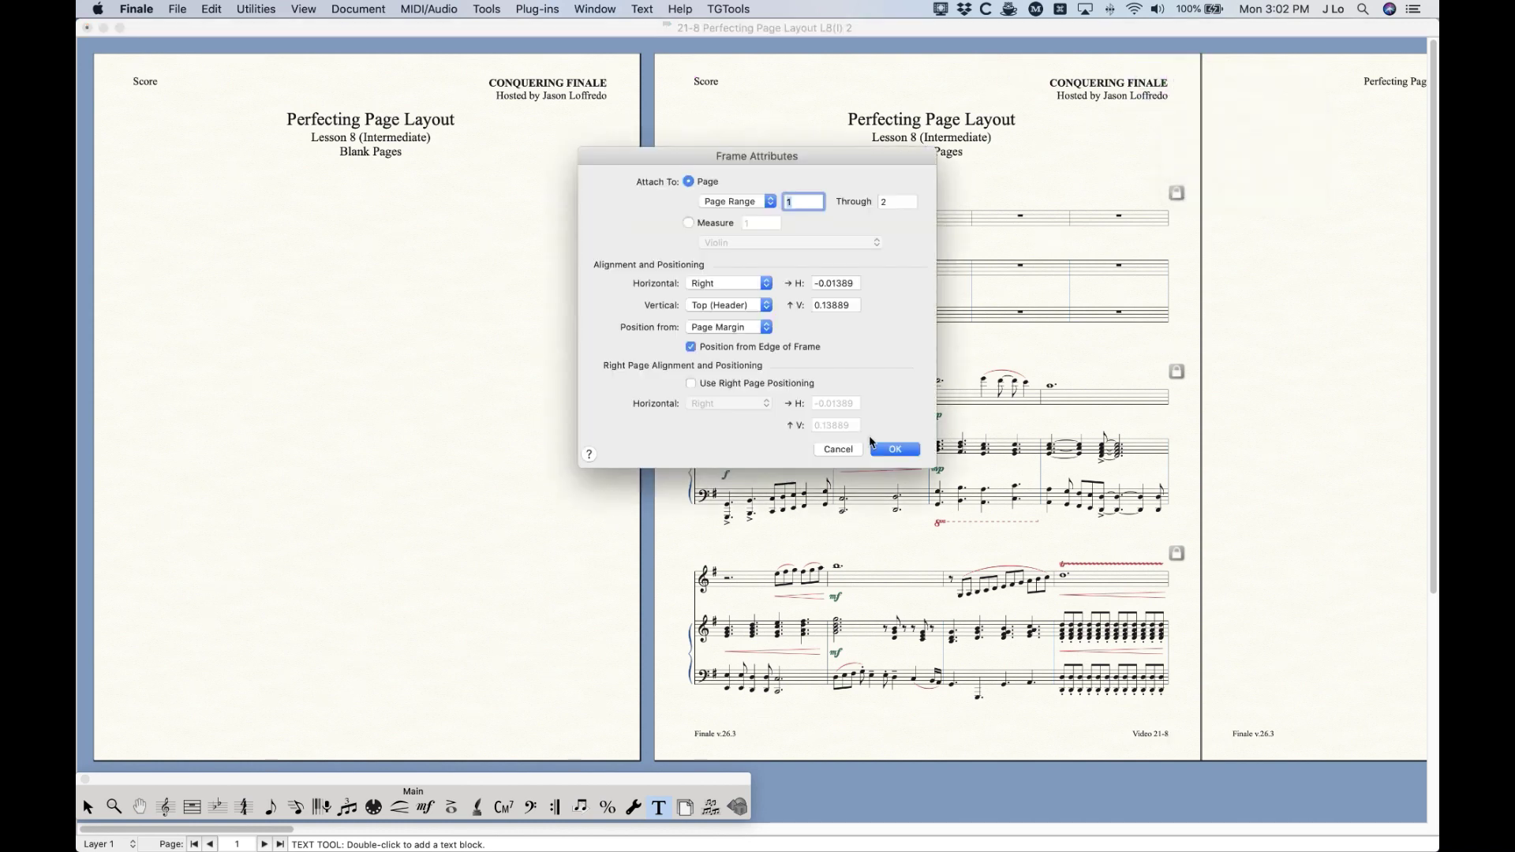
pyautogui.click(827, 451)
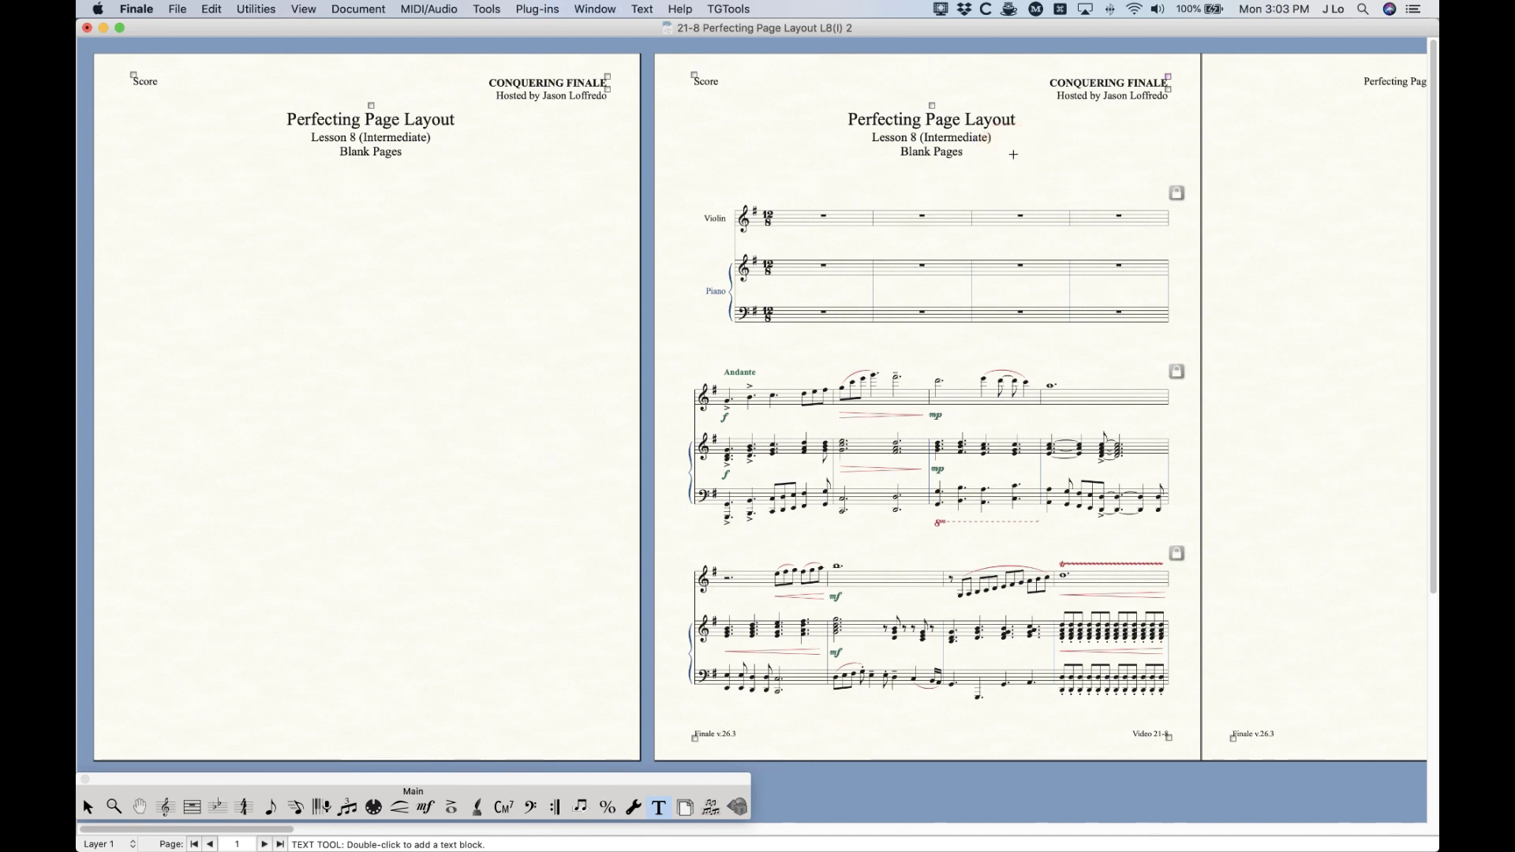
# Step: Start the page range of the "Finale v.26.3" footer text at page 1
pyautogui.scroll(-2, 895, 513)
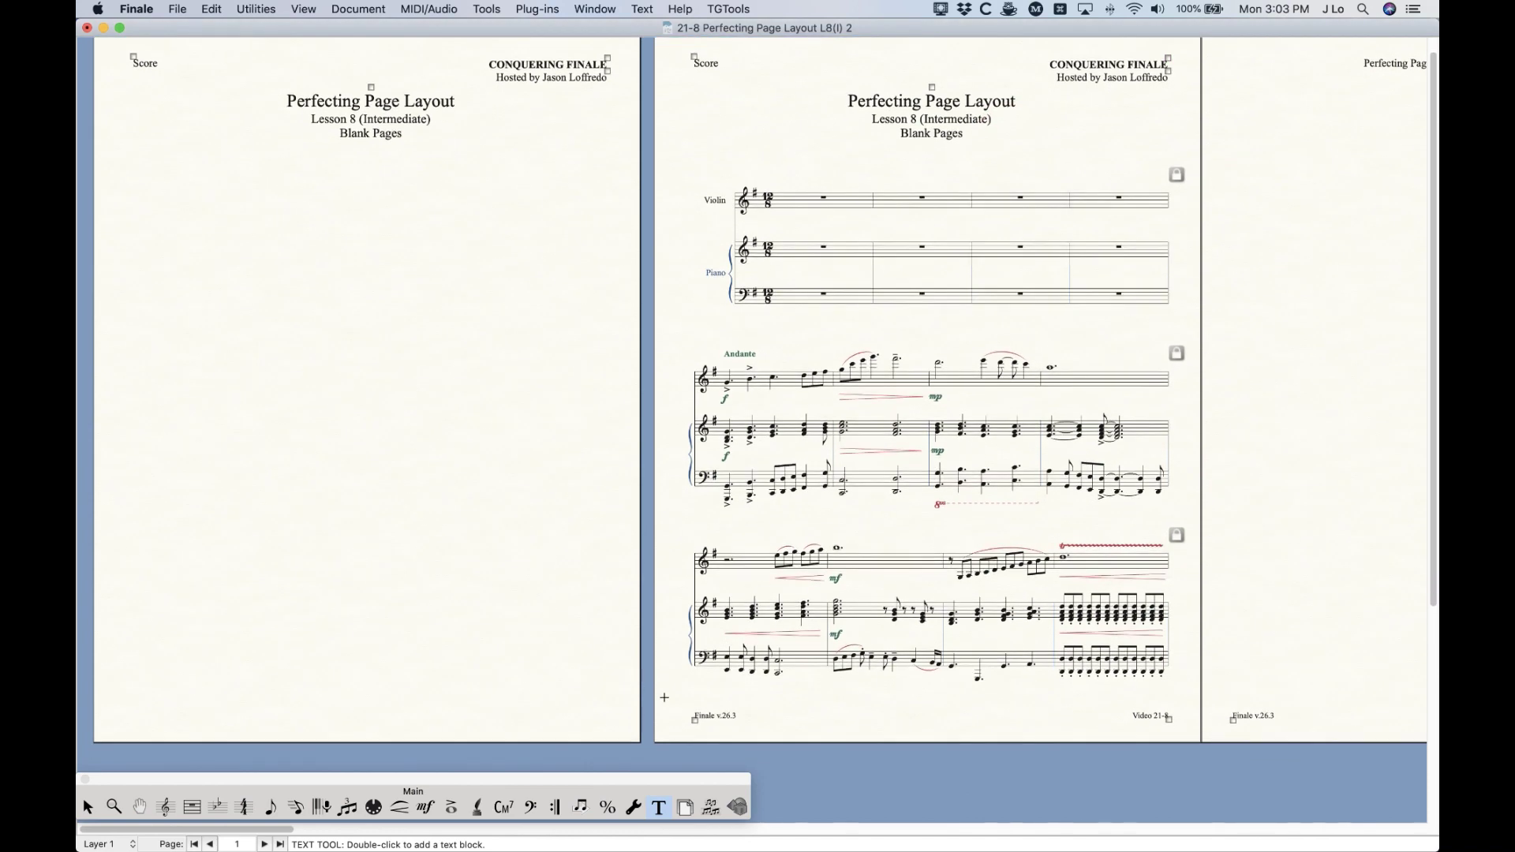
pyautogui.scroll(-2, 764, 684)
pyautogui.rightClick(698, 707)
pyautogui.click(755, 737)
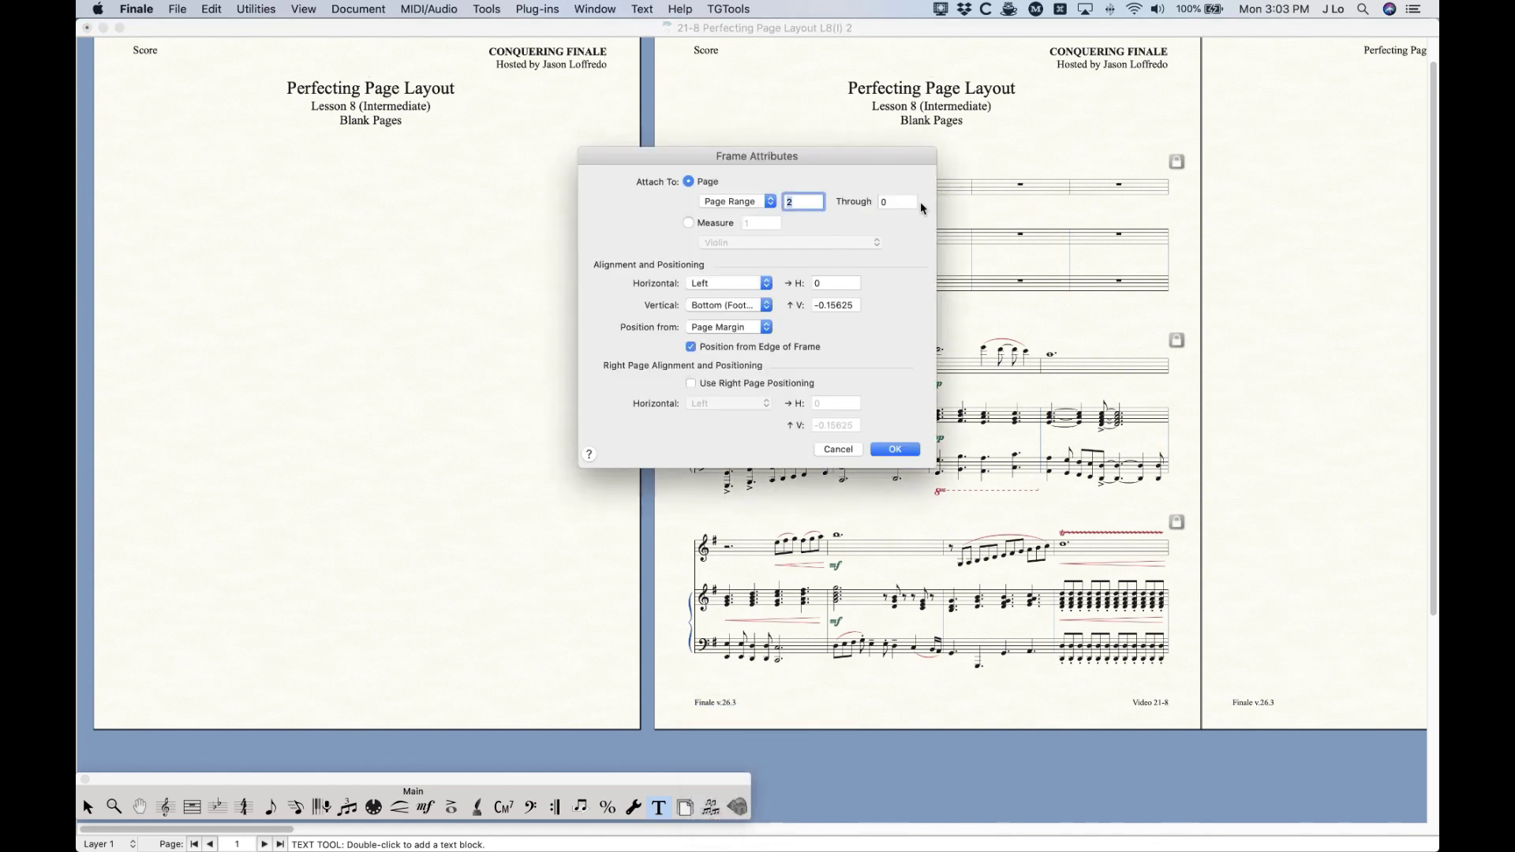
pyautogui.click(747, 201)
pyautogui.click(836, 173)
pyautogui.doubleClick(810, 202)
pyautogui.write('1')
pyautogui.click(899, 449)
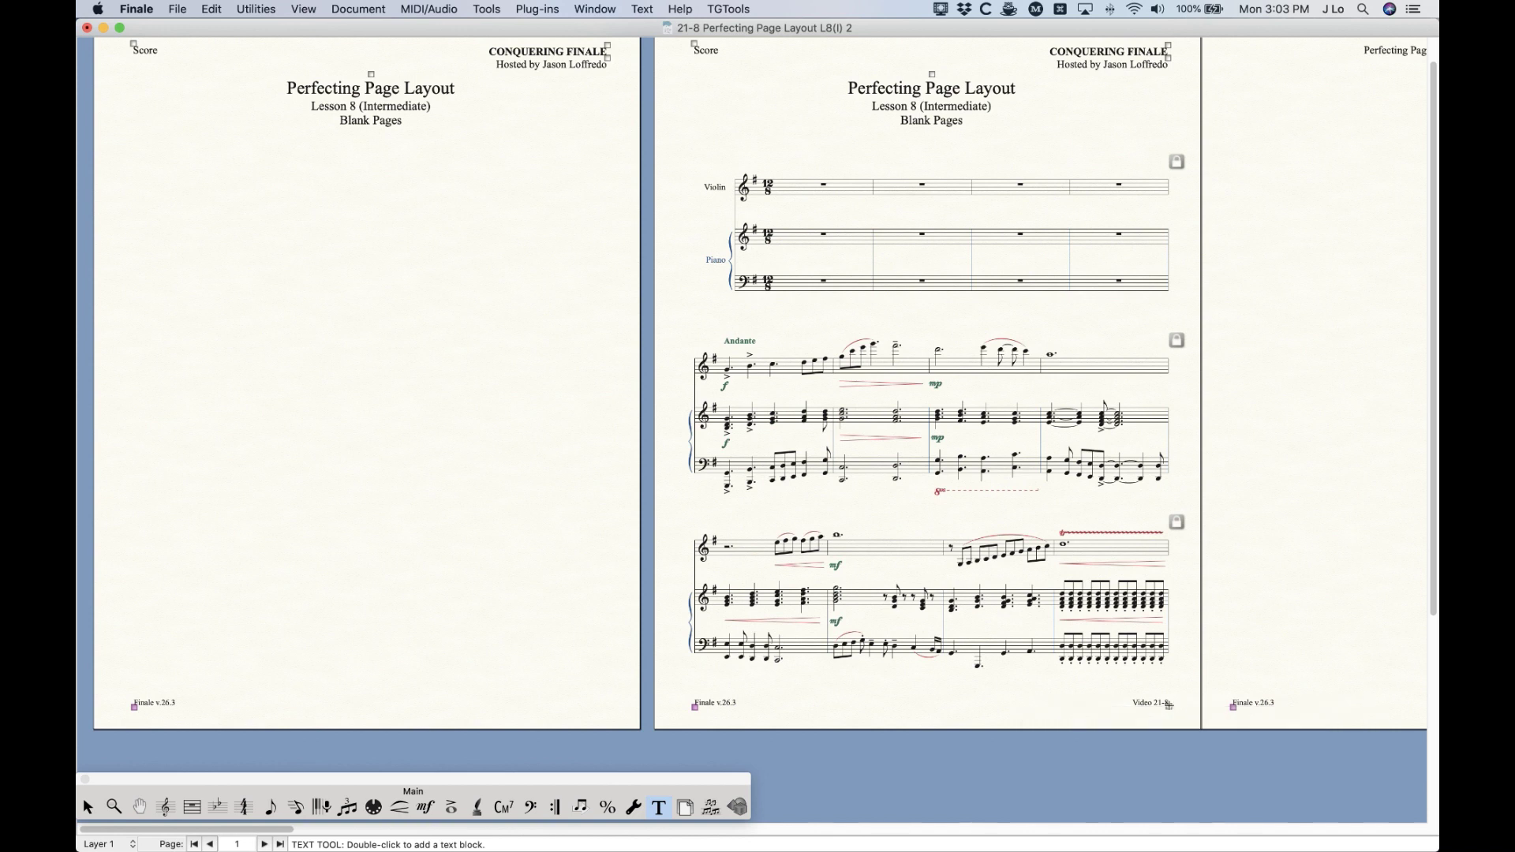
# Step: Start the page range of the "Video 21-8" footer text at page 1
pyautogui.rightClick(1168, 705)
pyautogui.click(1198, 737)
pyautogui.write('1')
pyautogui.press('Return')
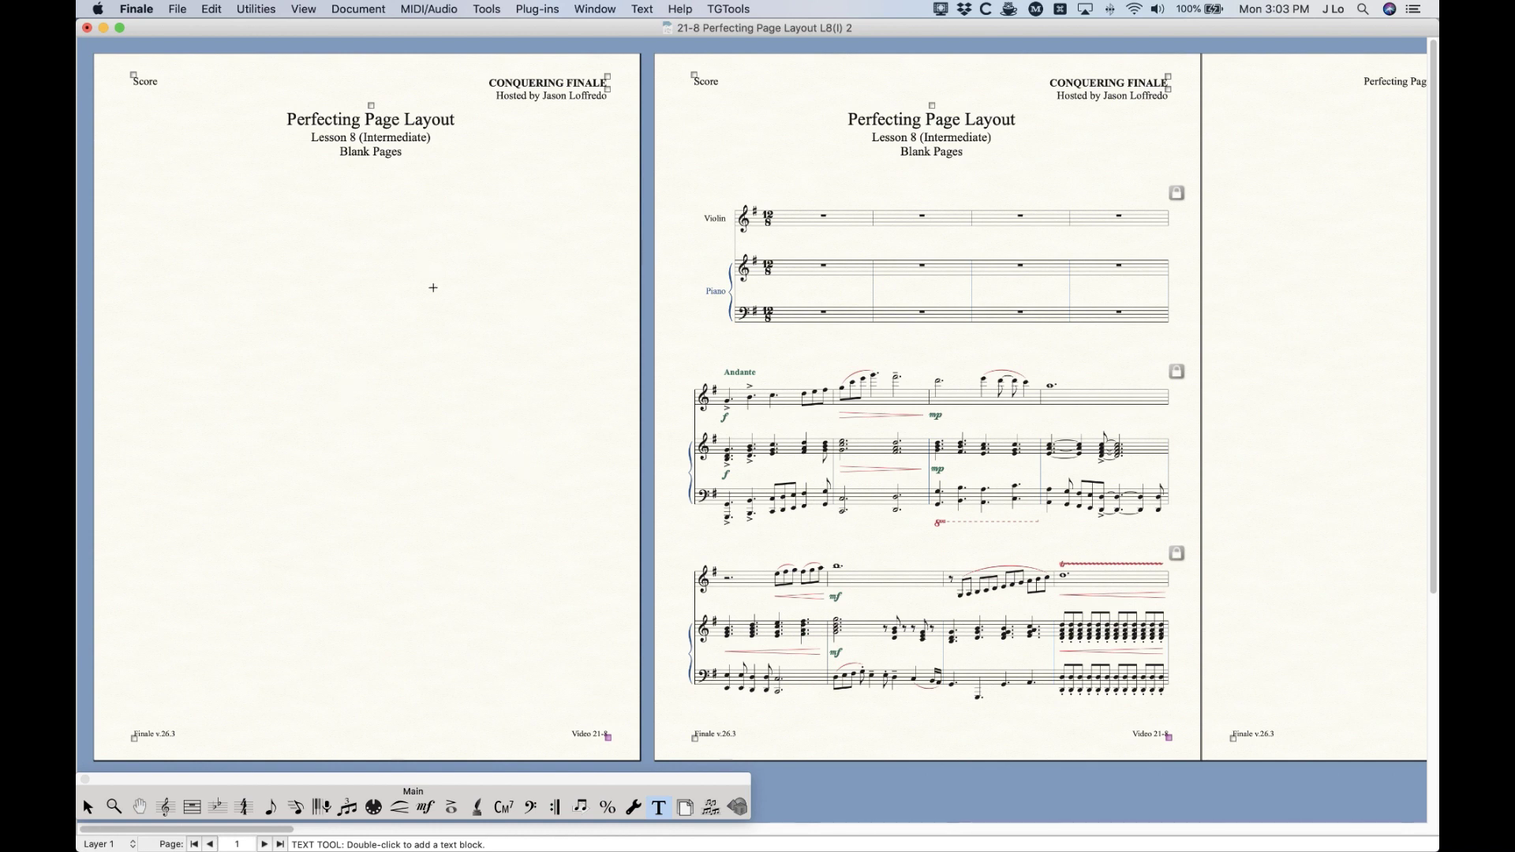
# Step: Switch to the Violin part and examine the page range in the title text's frame attributes, then cancel
pyautogui.press('alt+super+period')
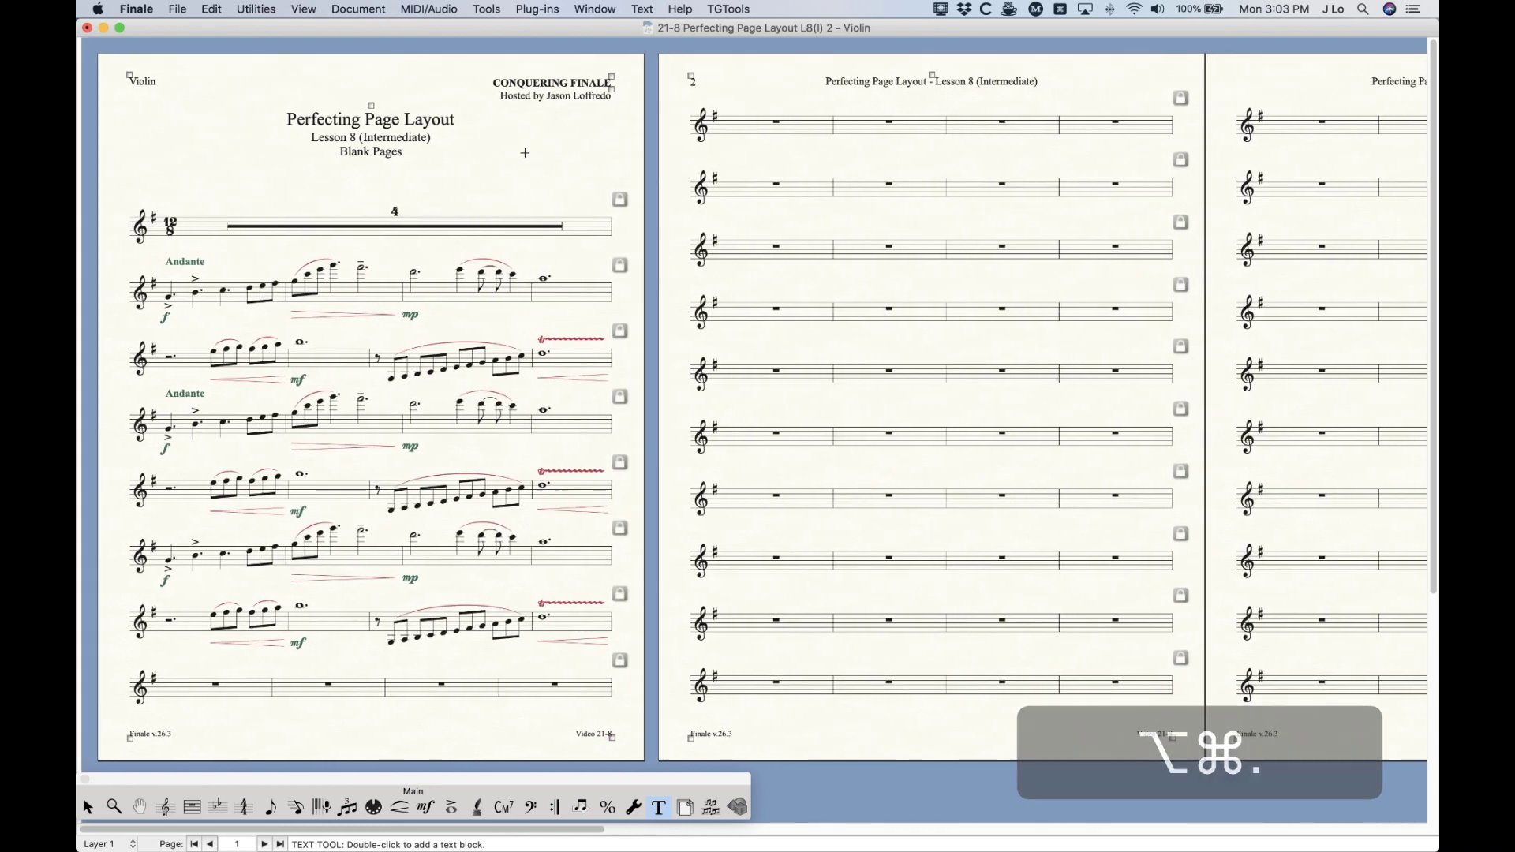
pyautogui.rightClick(368, 106)
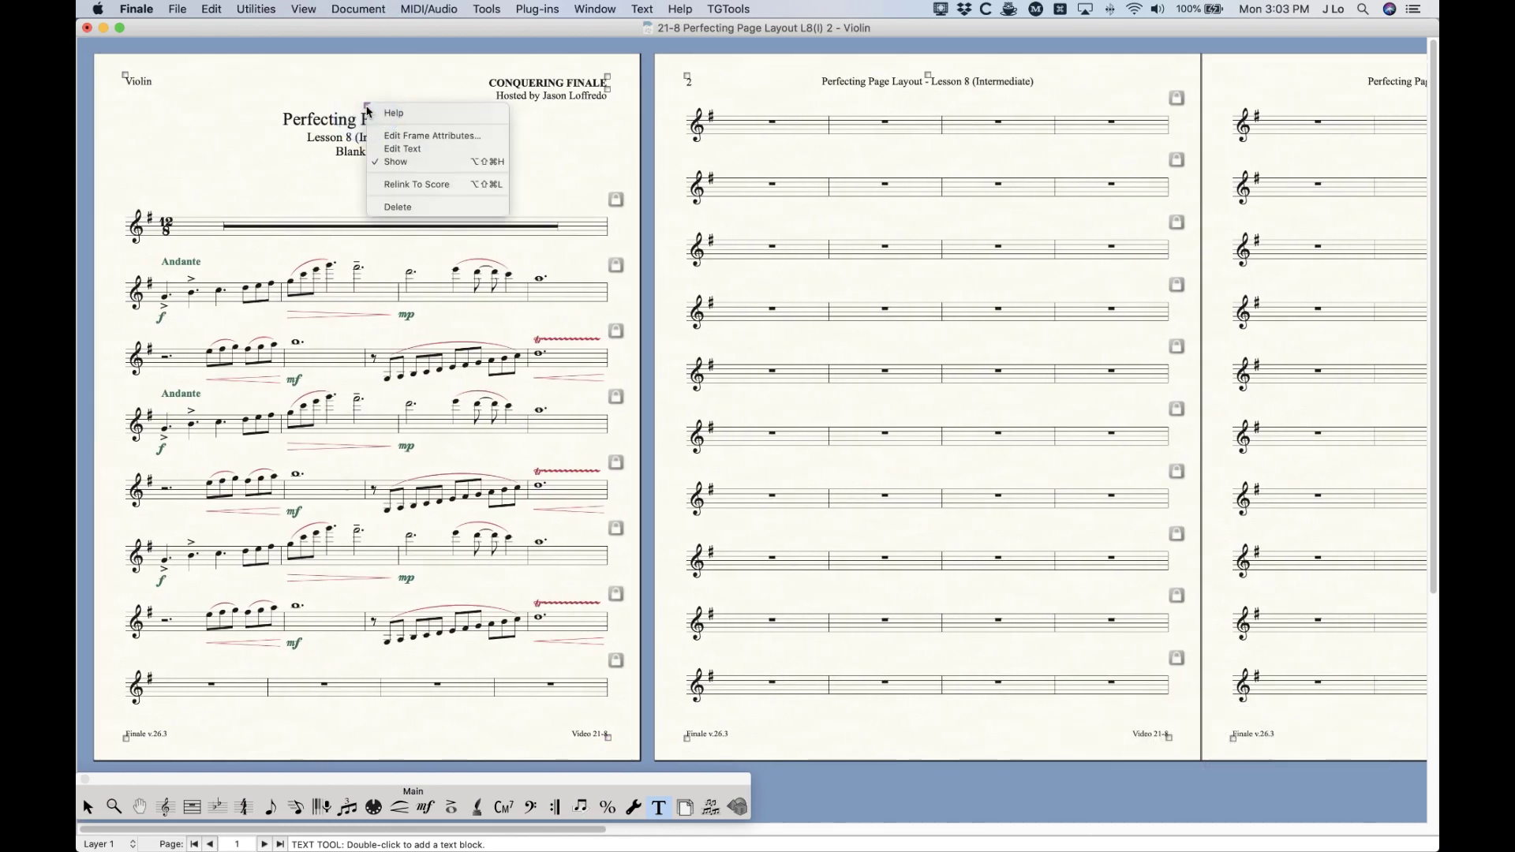
pyautogui.click(405, 139)
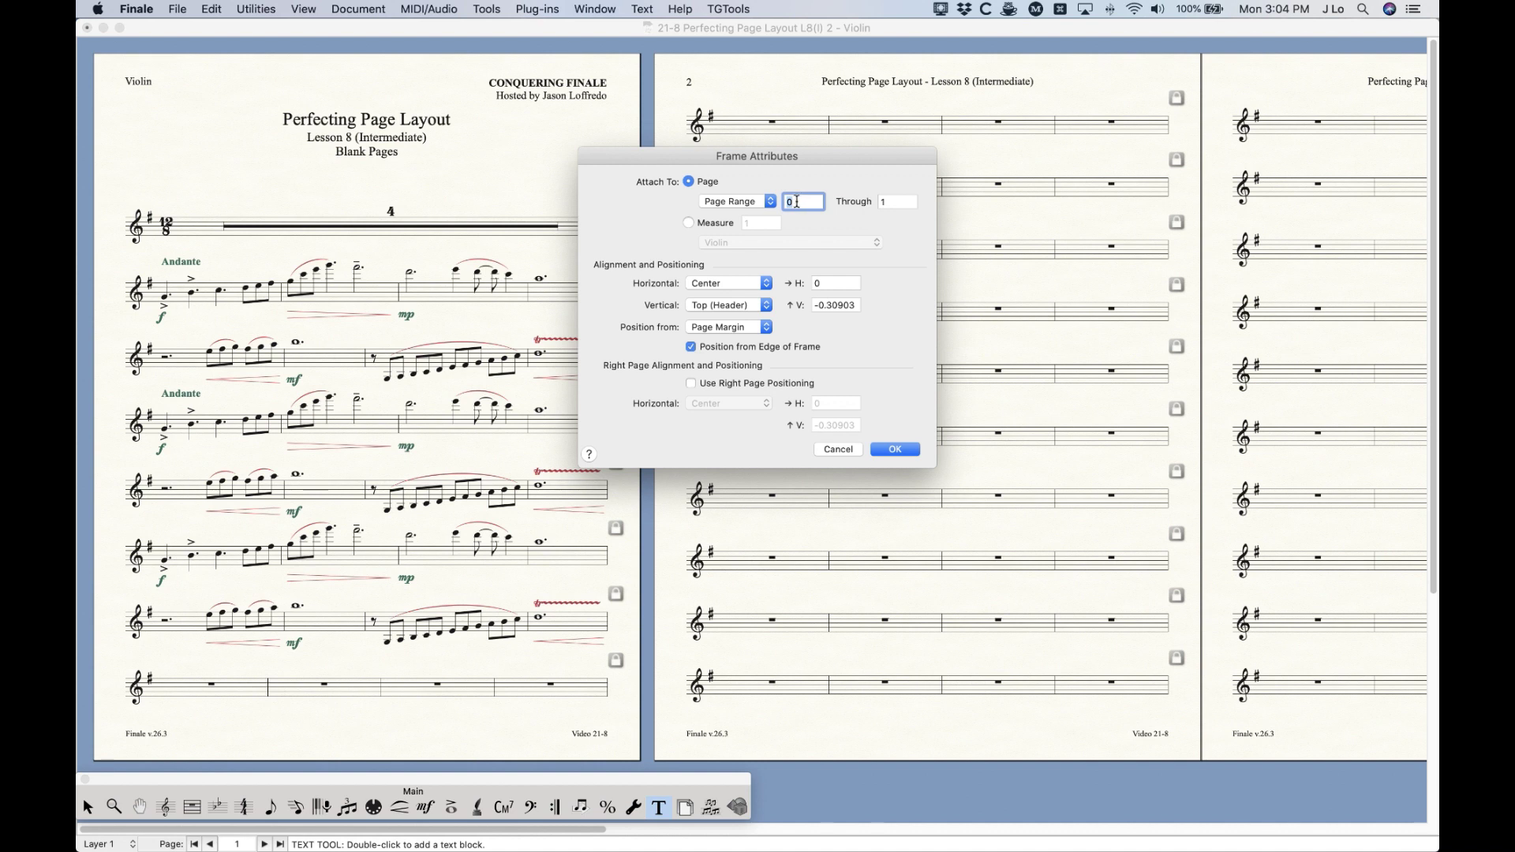
pyautogui.click(839, 449)
# Step: Insert one blank page before page 1 of the current Violin part and return to the Selection tool
pyautogui.click(685, 806)
pyautogui.click(663, 9)
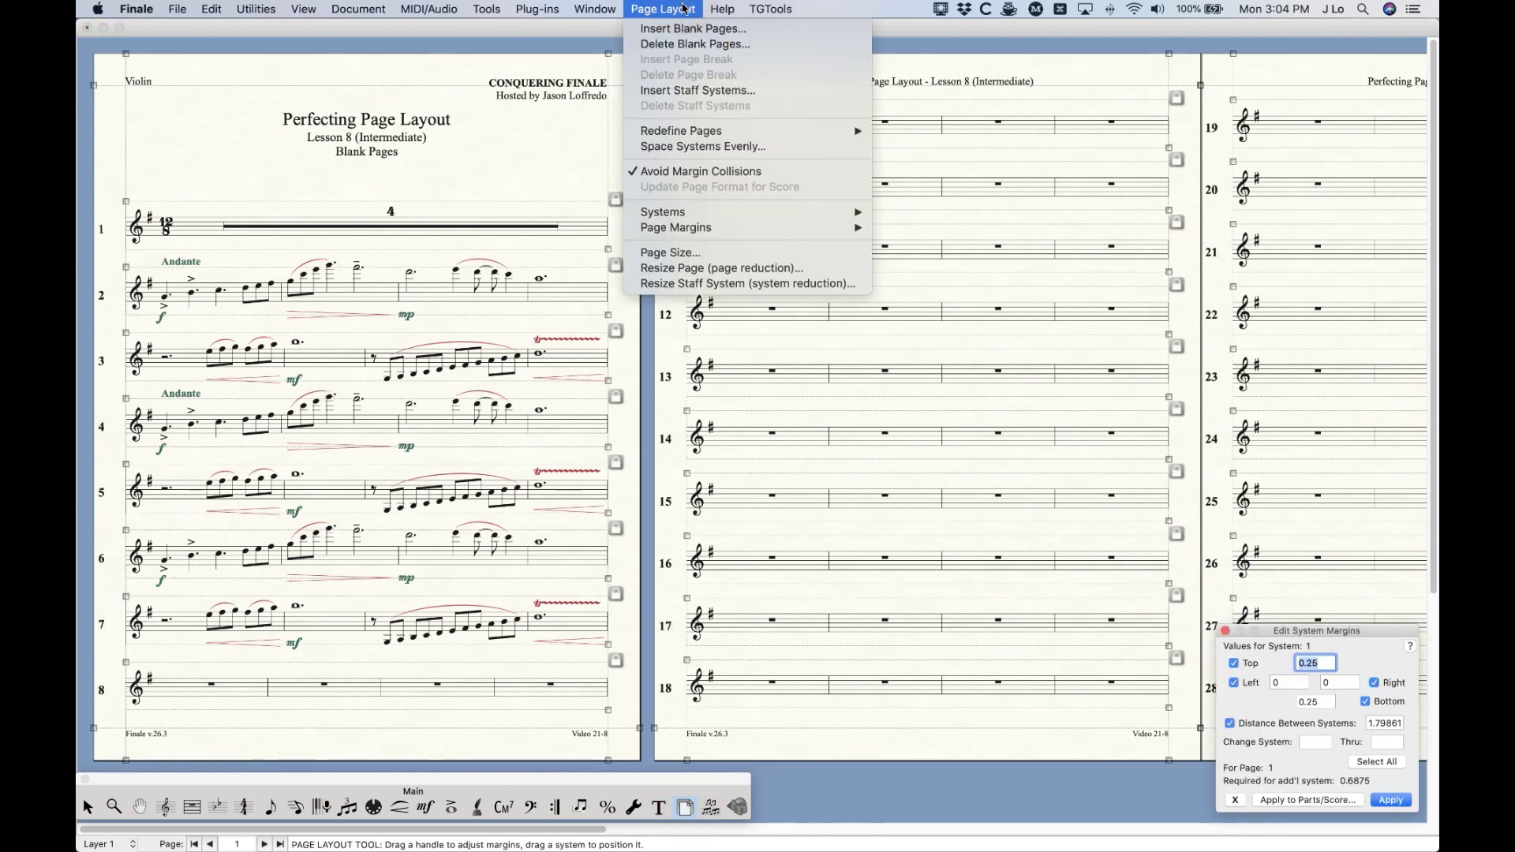
pyautogui.click(687, 29)
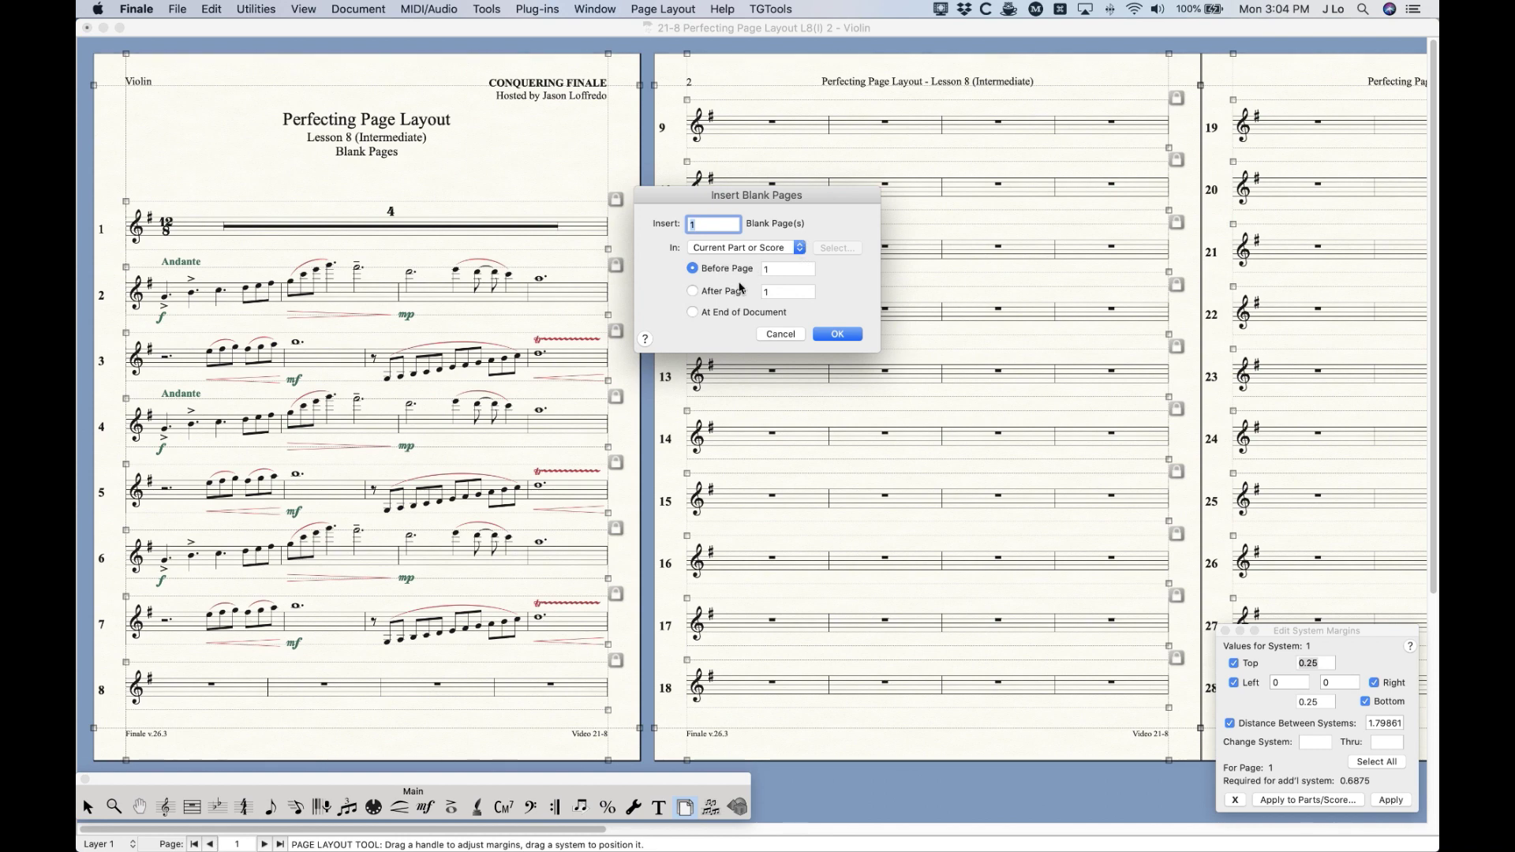
pyautogui.click(837, 333)
pyautogui.click(87, 806)
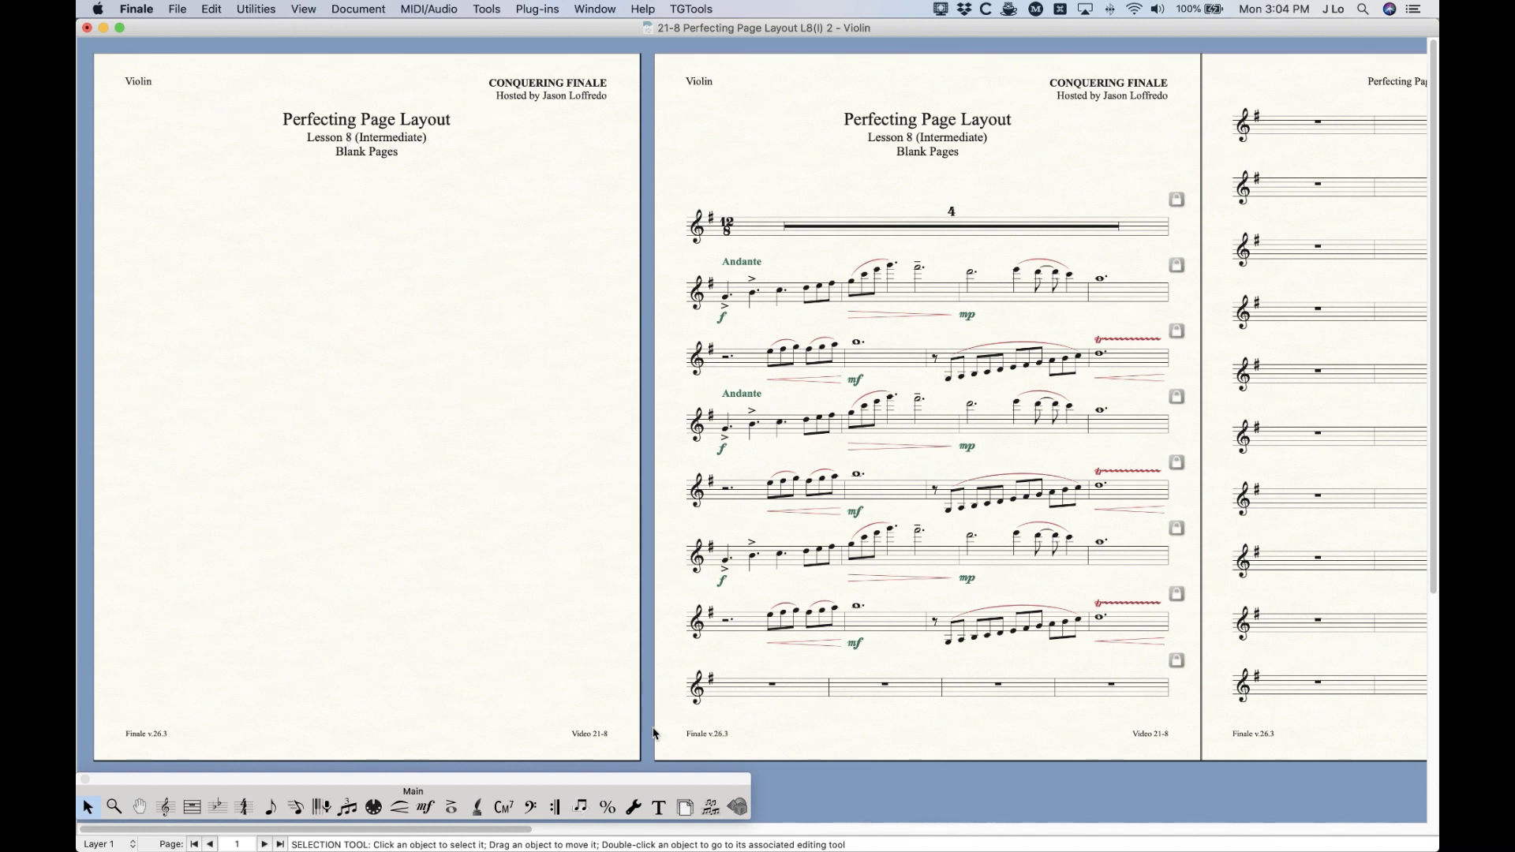
# Step: Delete the blank page in the current Violin part, from page 1 through 1
pyautogui.click(685, 807)
pyautogui.click(659, 8)
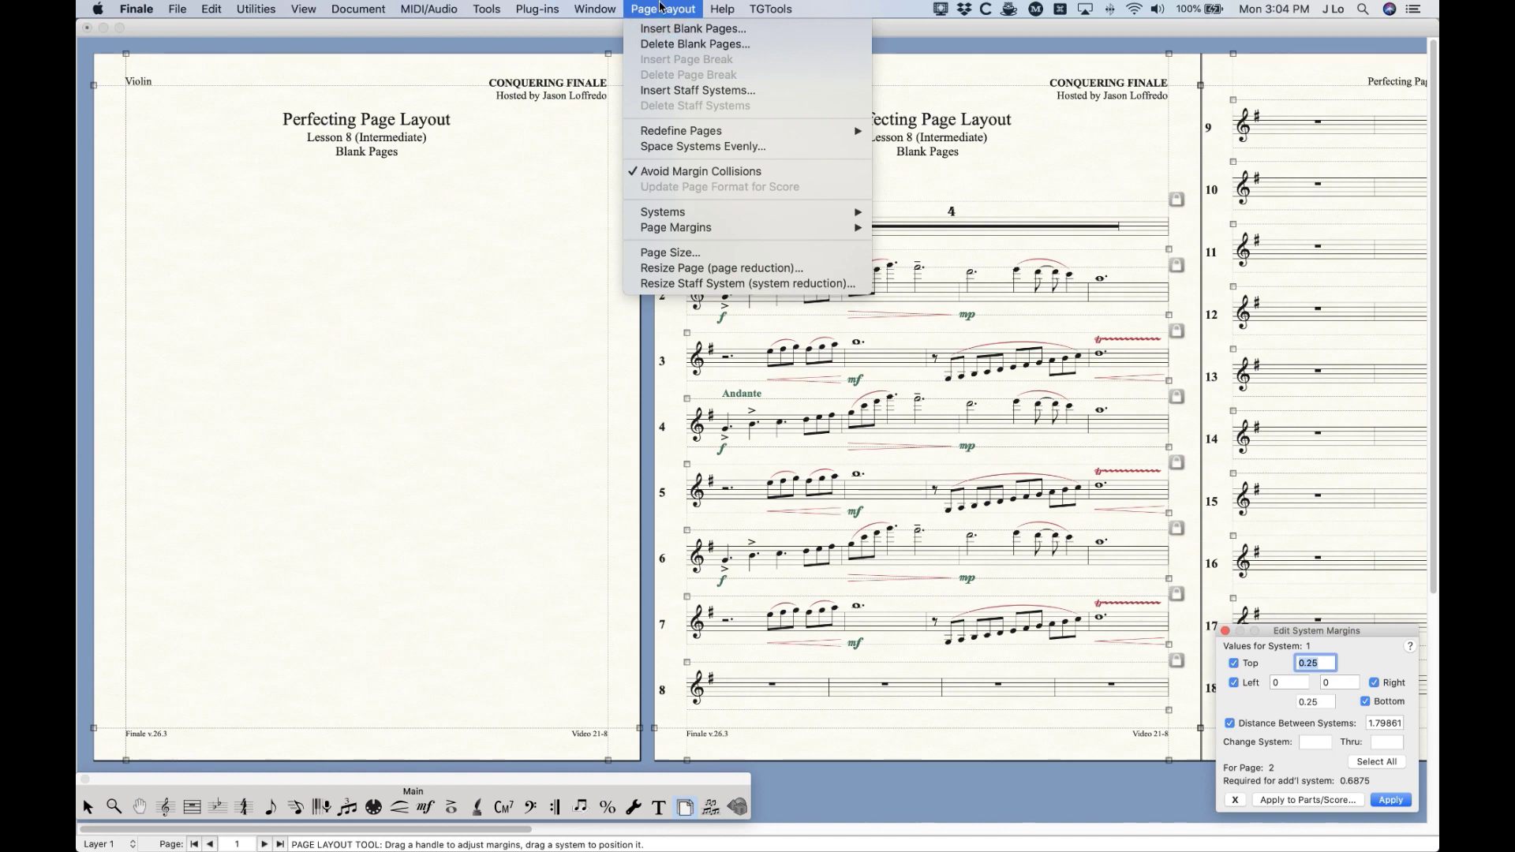
pyautogui.click(672, 46)
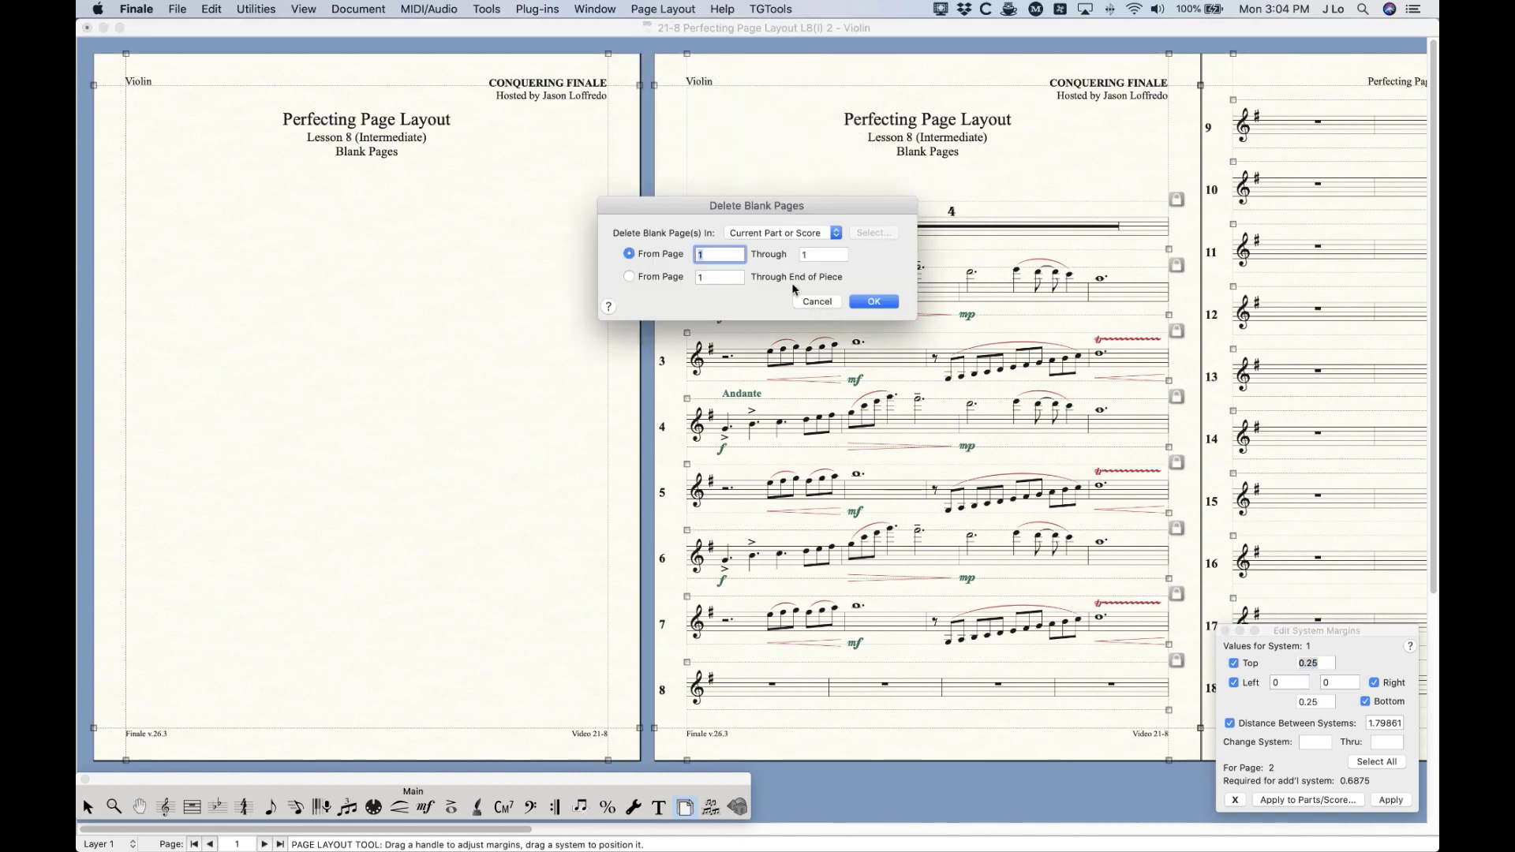
pyautogui.click(873, 302)
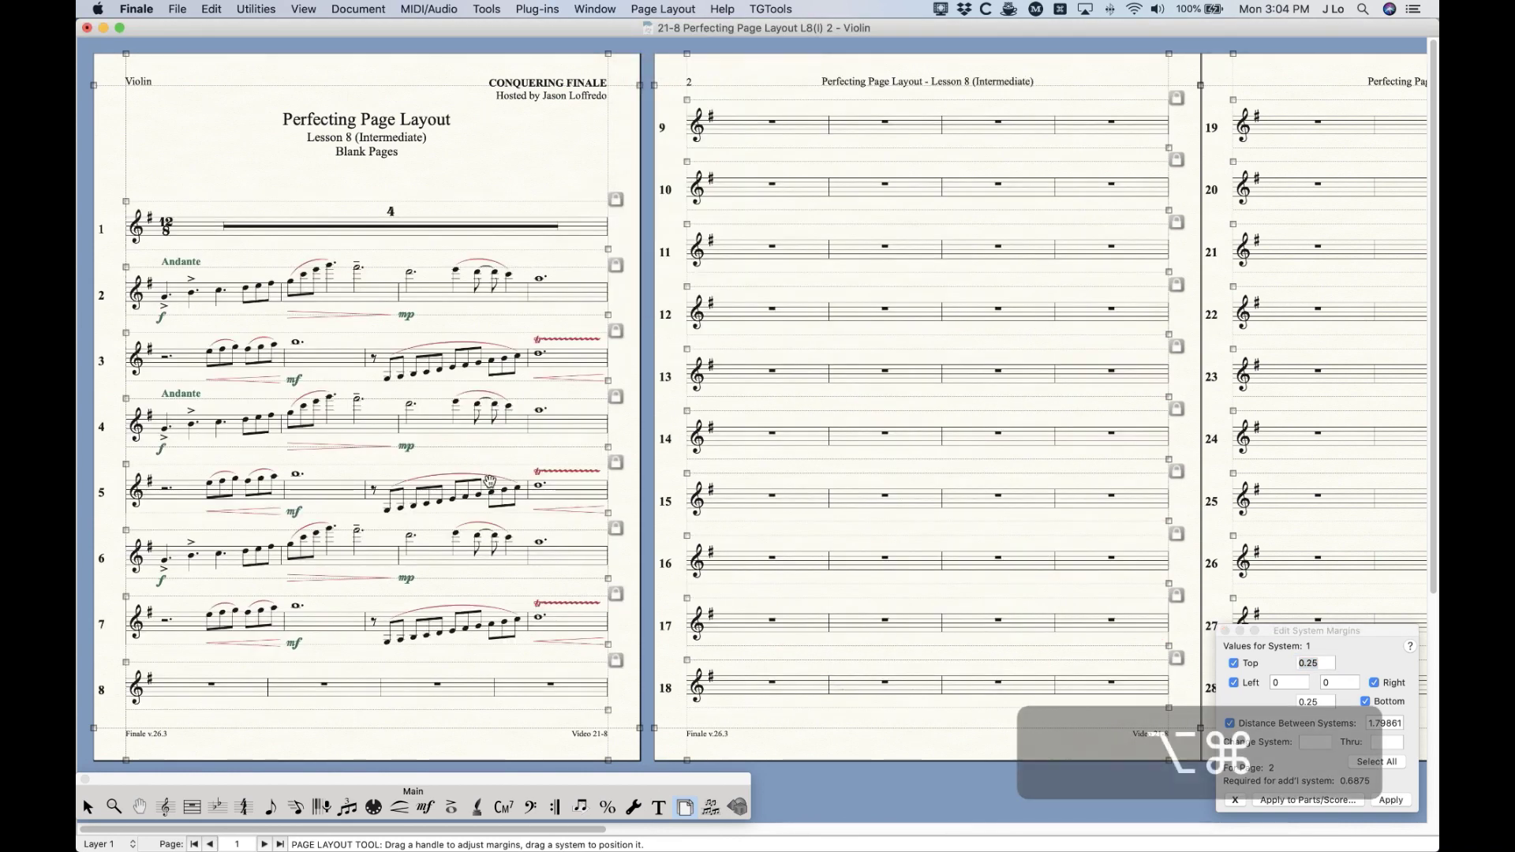
# Step: Switch from the Violin part back to the score
pyautogui.press('alt+super+comma')
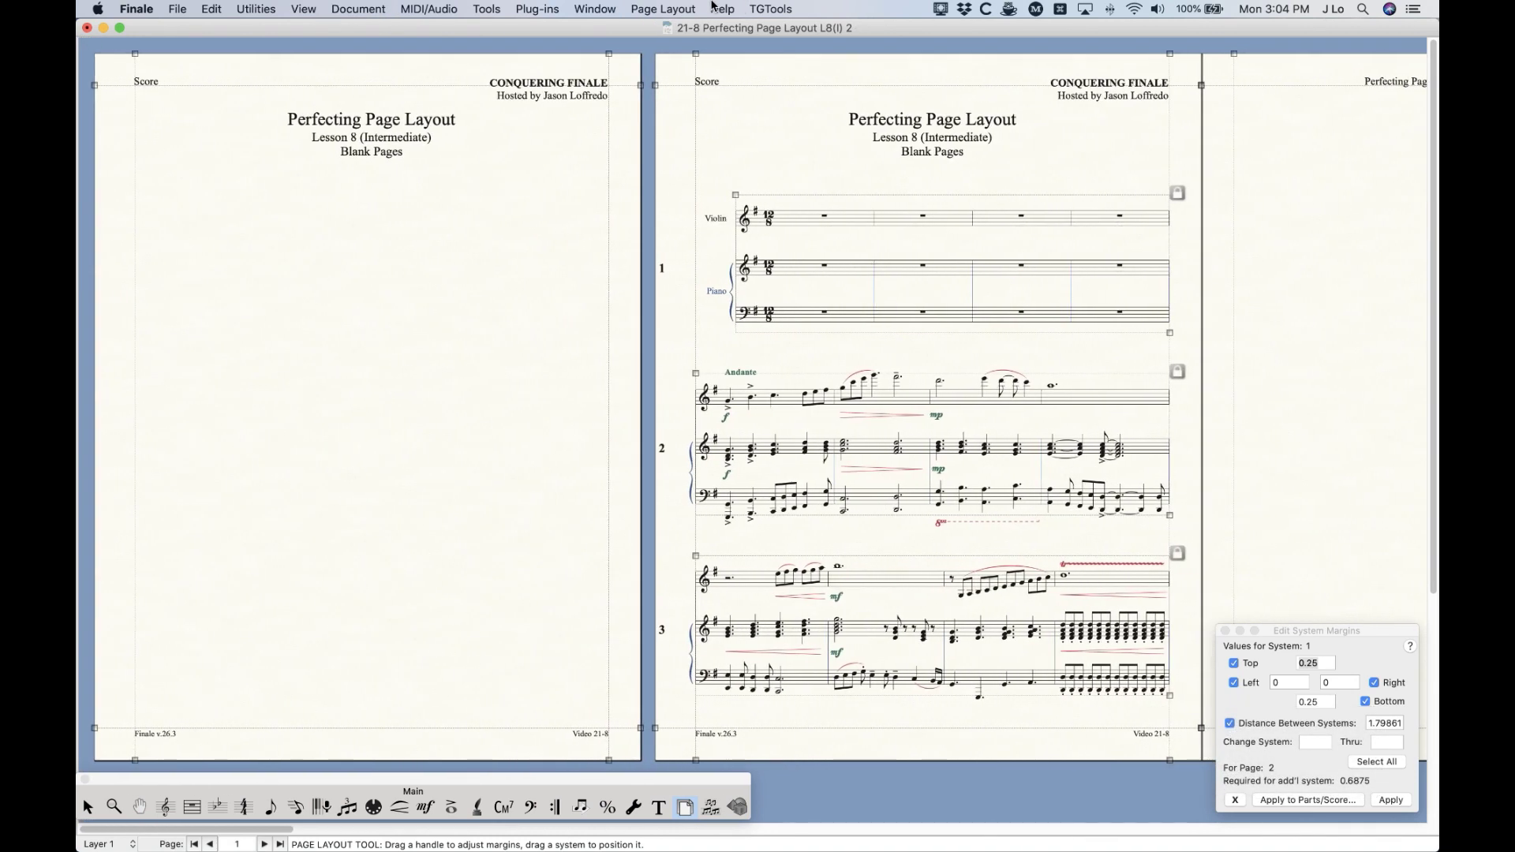
# Step: Delete the blank page at page 1 of the score
pyautogui.click(682, 5)
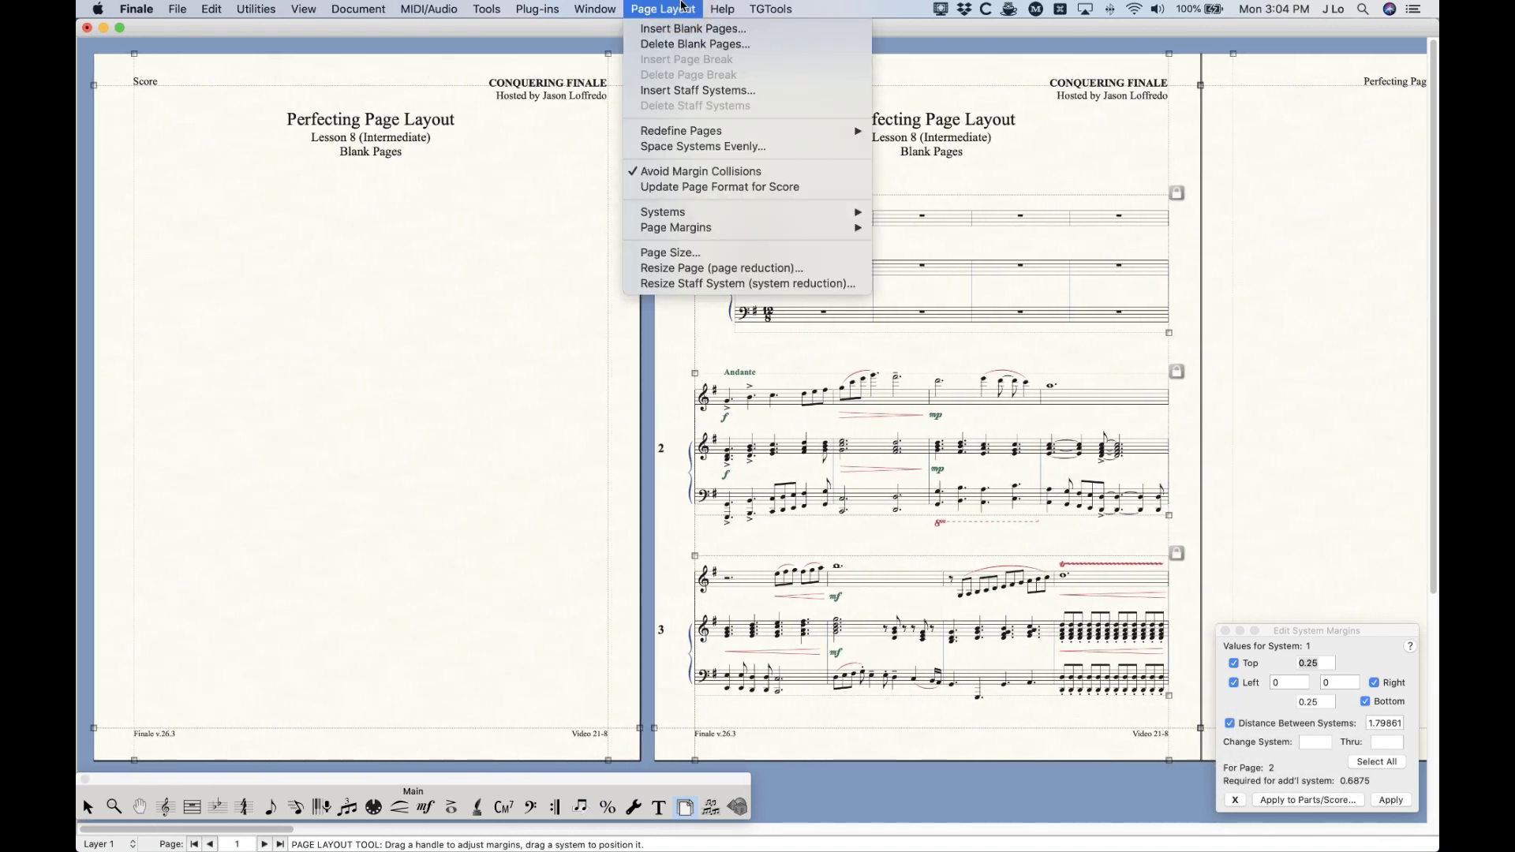
pyautogui.click(716, 89)
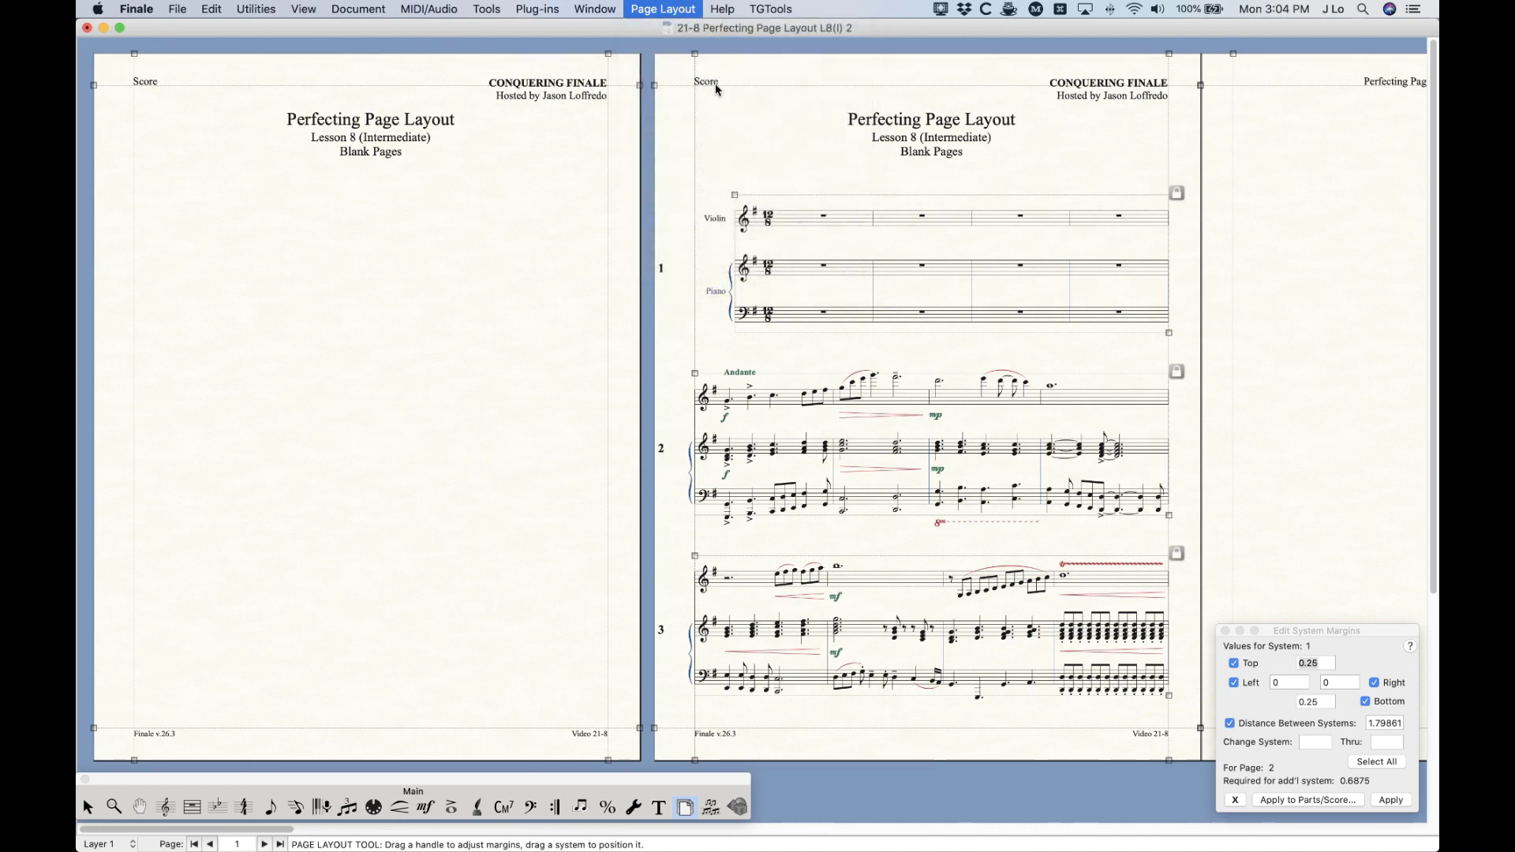
pyautogui.click(889, 304)
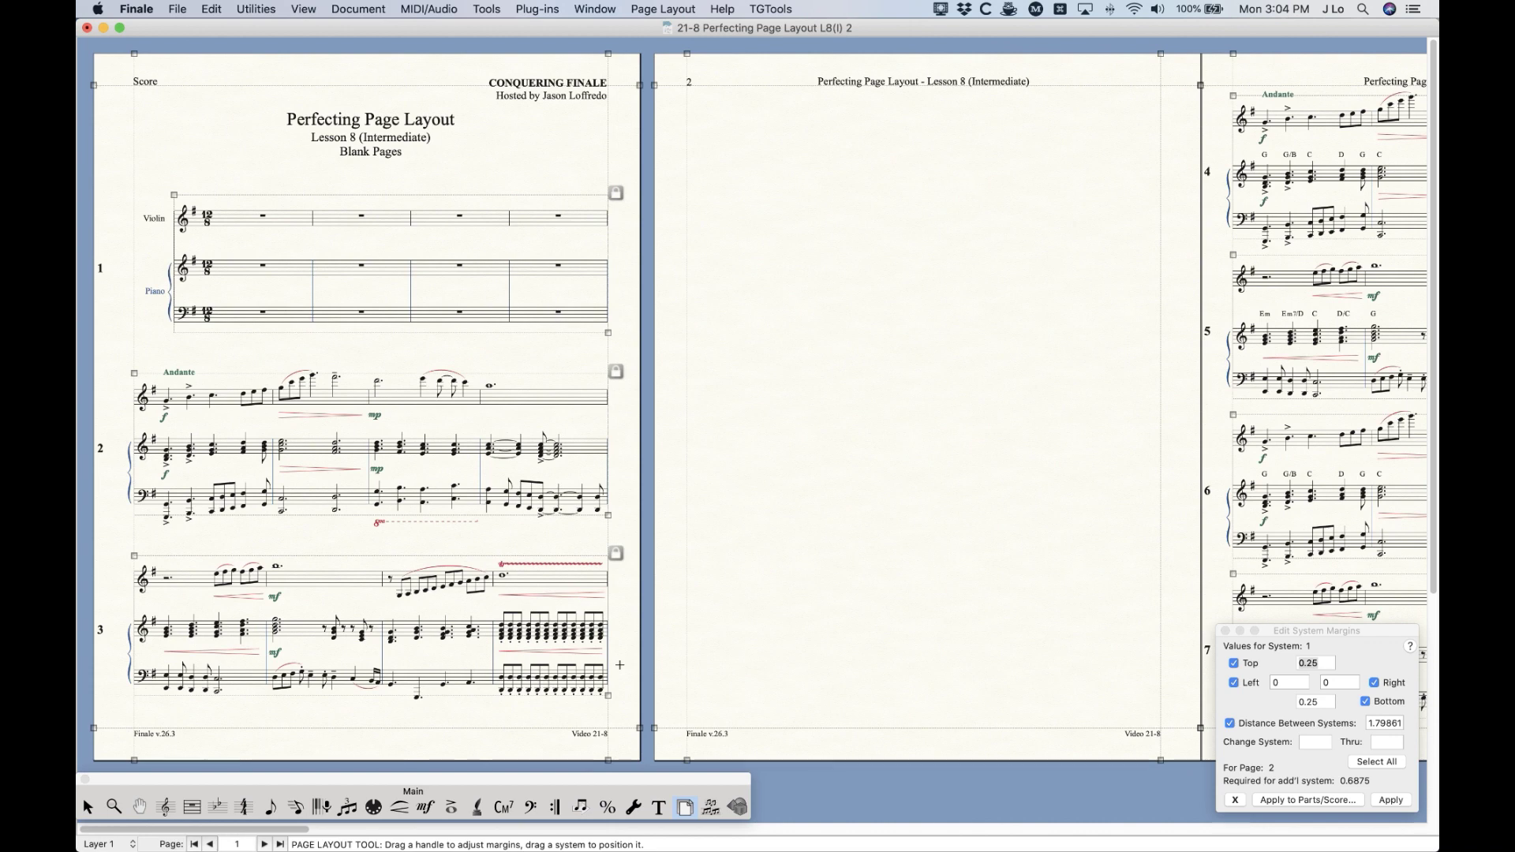
# Step: Insert one blank page before page 1 of the score, and undo both this insertion and the preceding blank-page deletion
pyautogui.click(671, 9)
pyautogui.click(682, 29)
pyautogui.click(838, 334)
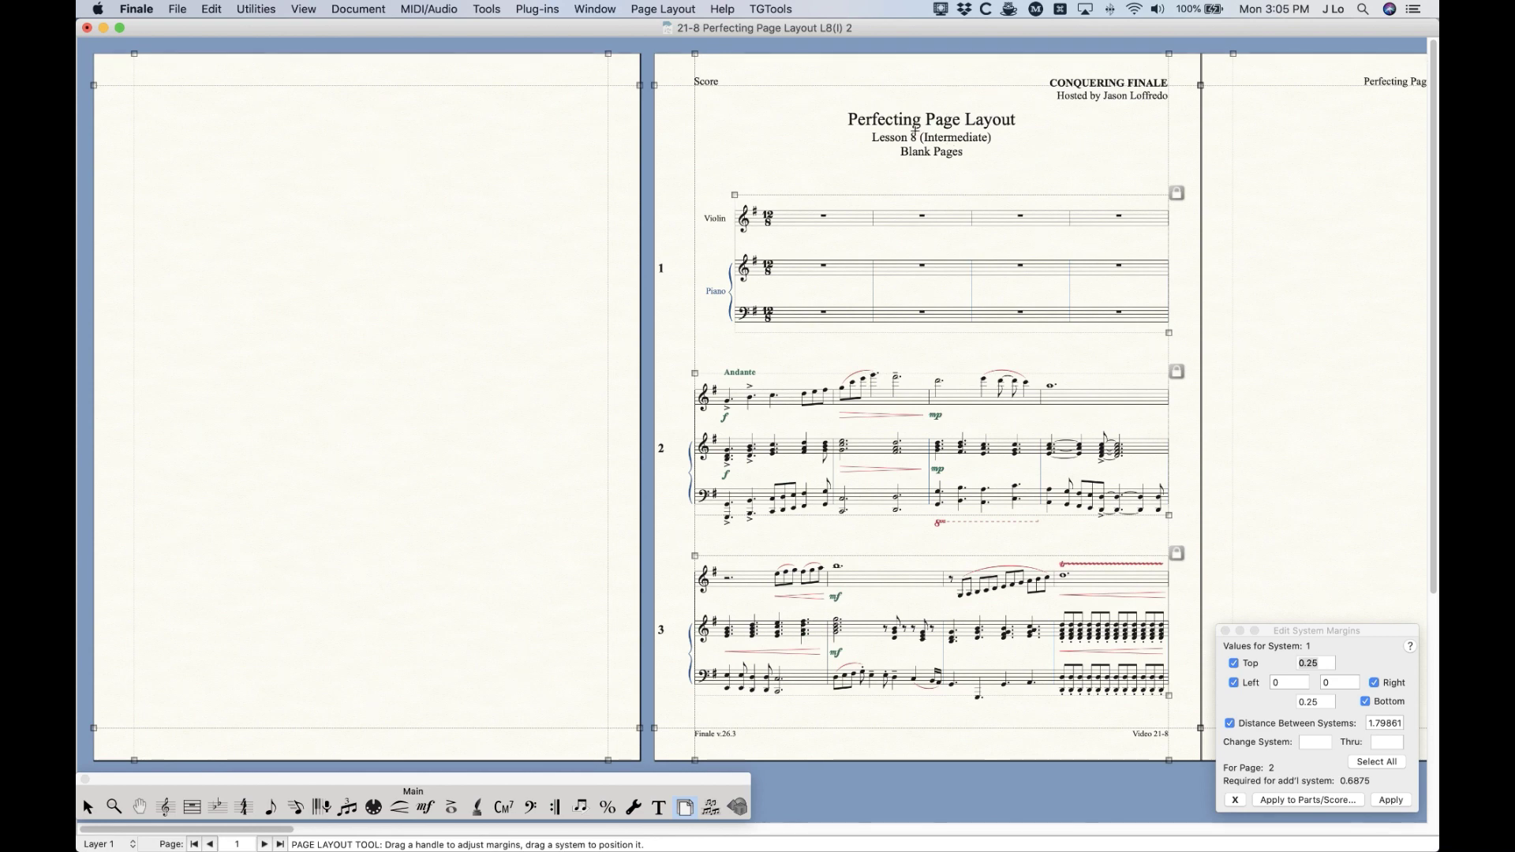
pyautogui.press('super+z')
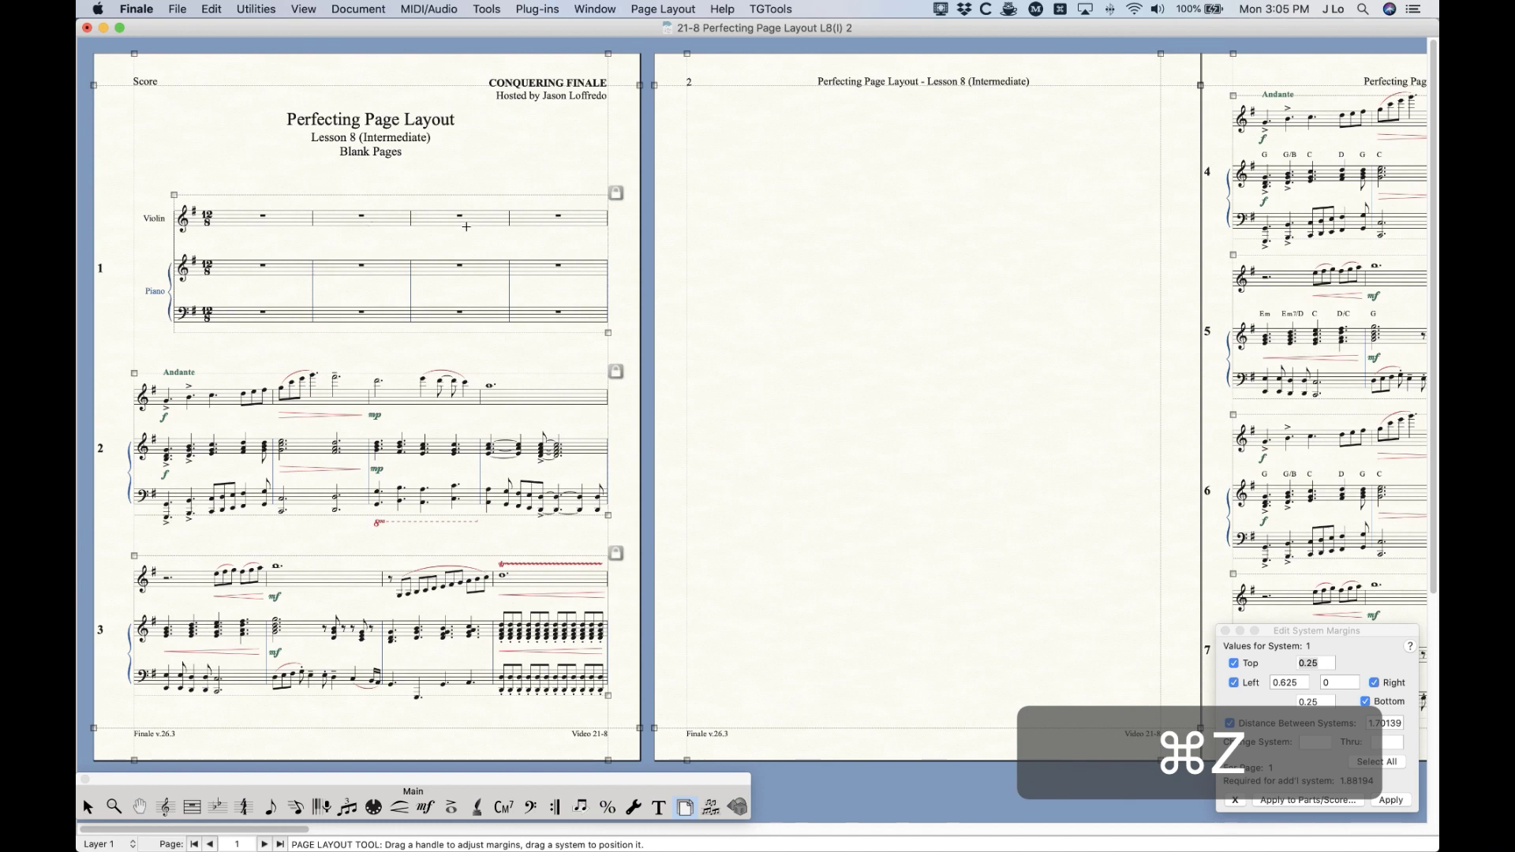
pyautogui.press('super+z')
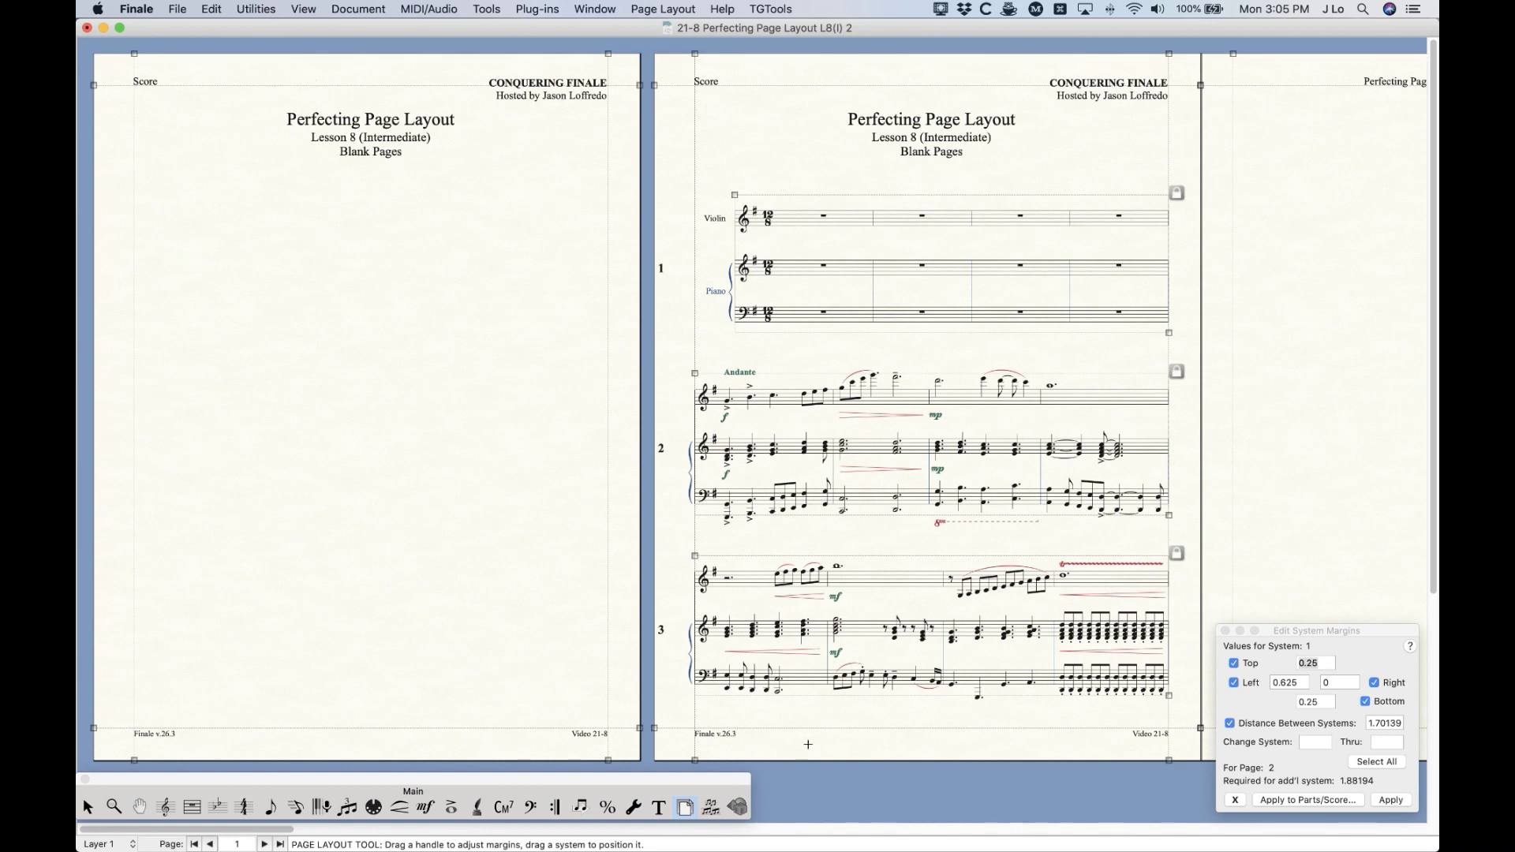
# Step: Select the page-attached "Score" text block on page 2 with the Text tool
pyautogui.click(658, 806)
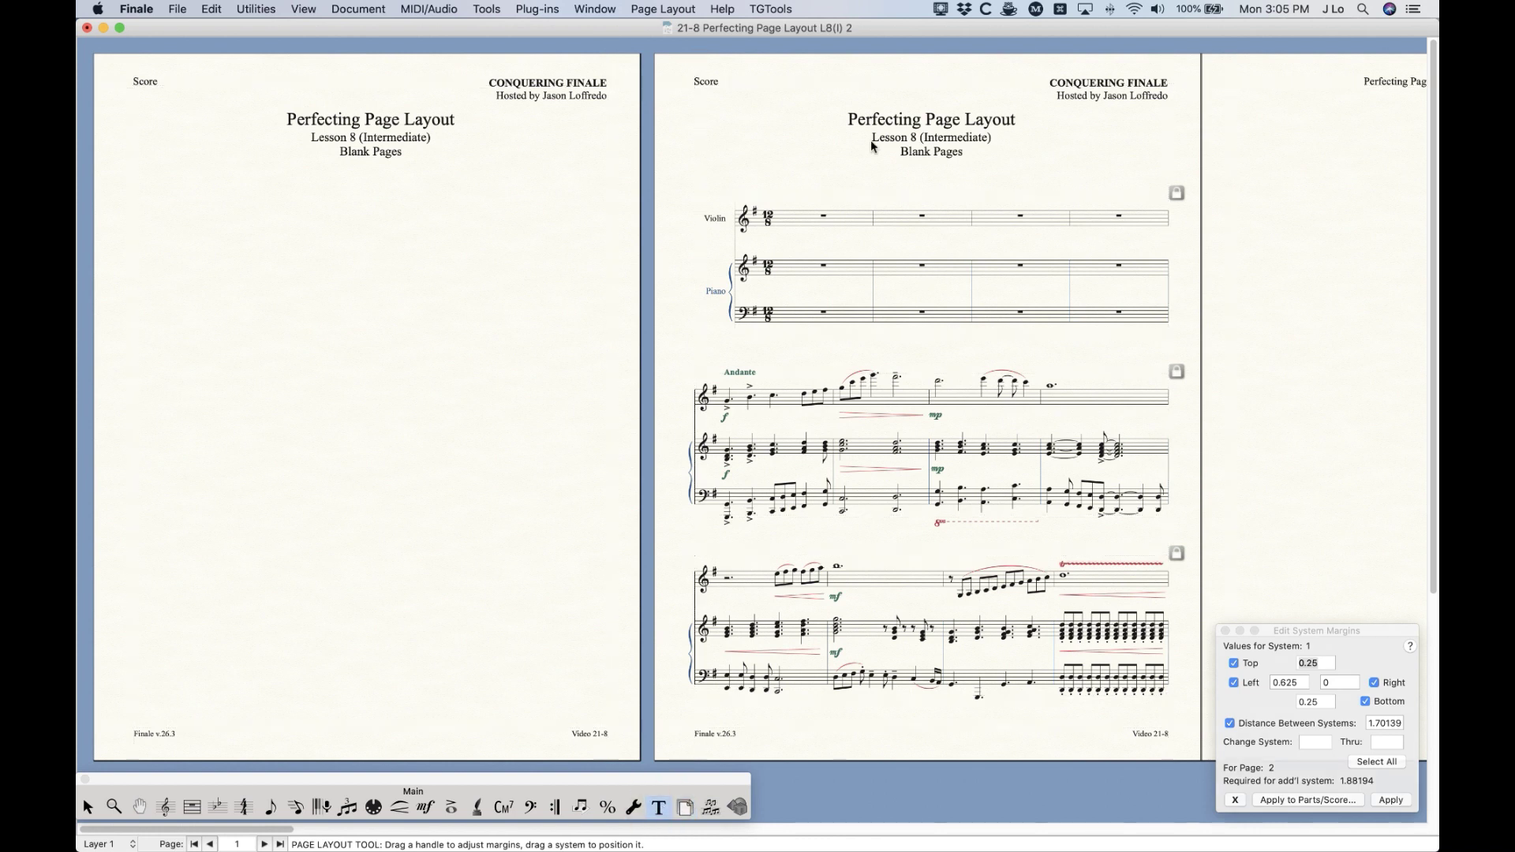
pyautogui.rightClick(694, 75)
pyautogui.click(908, 76)
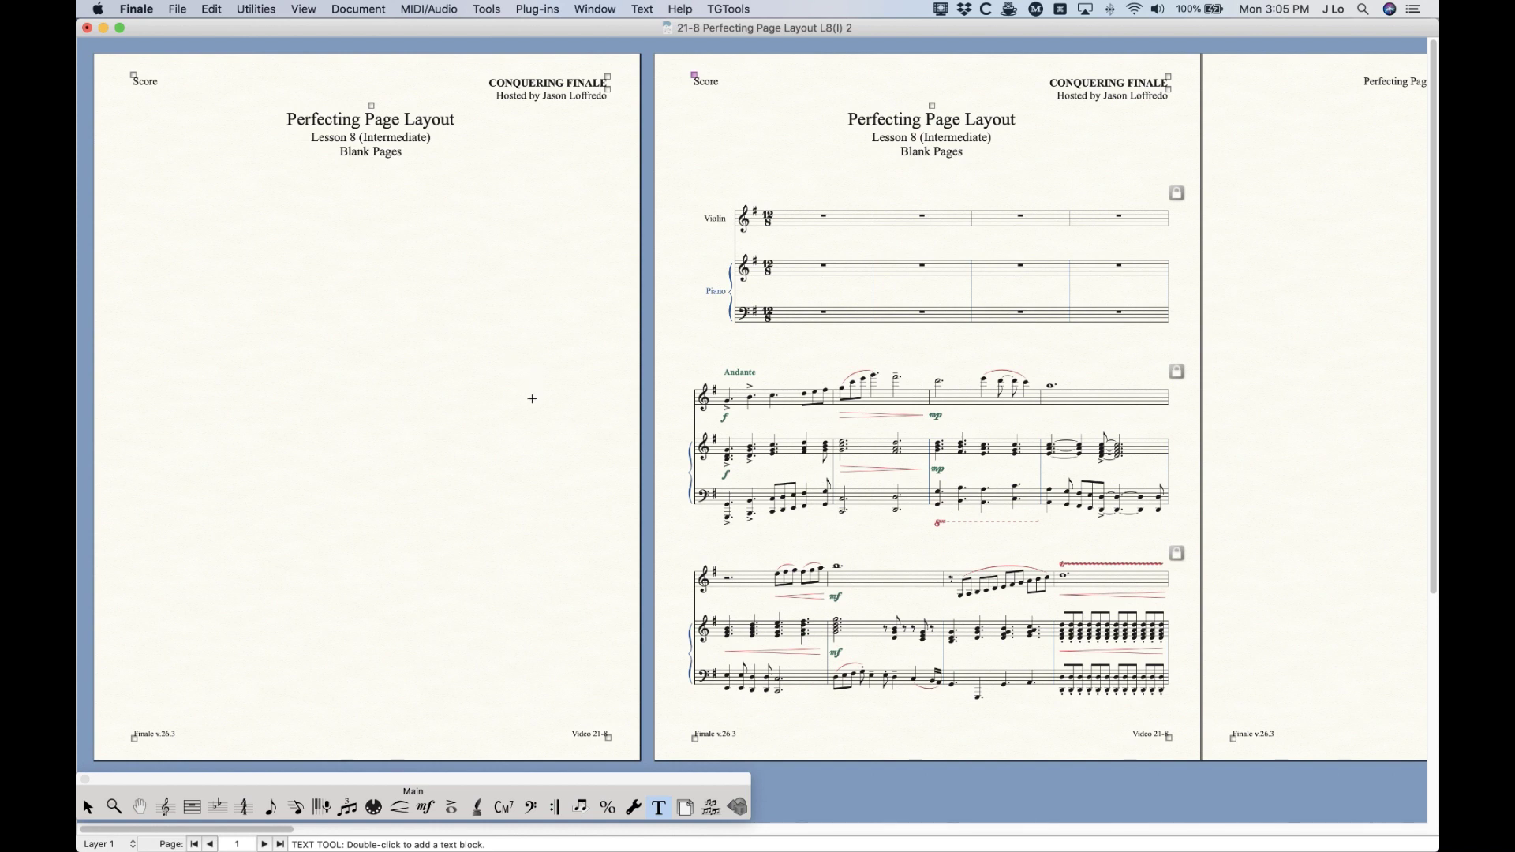
# Step: Delete the blank pages from page 1 through 3 in the current score with the Page Layout tool, and undo that deletion
pyautogui.click(685, 807)
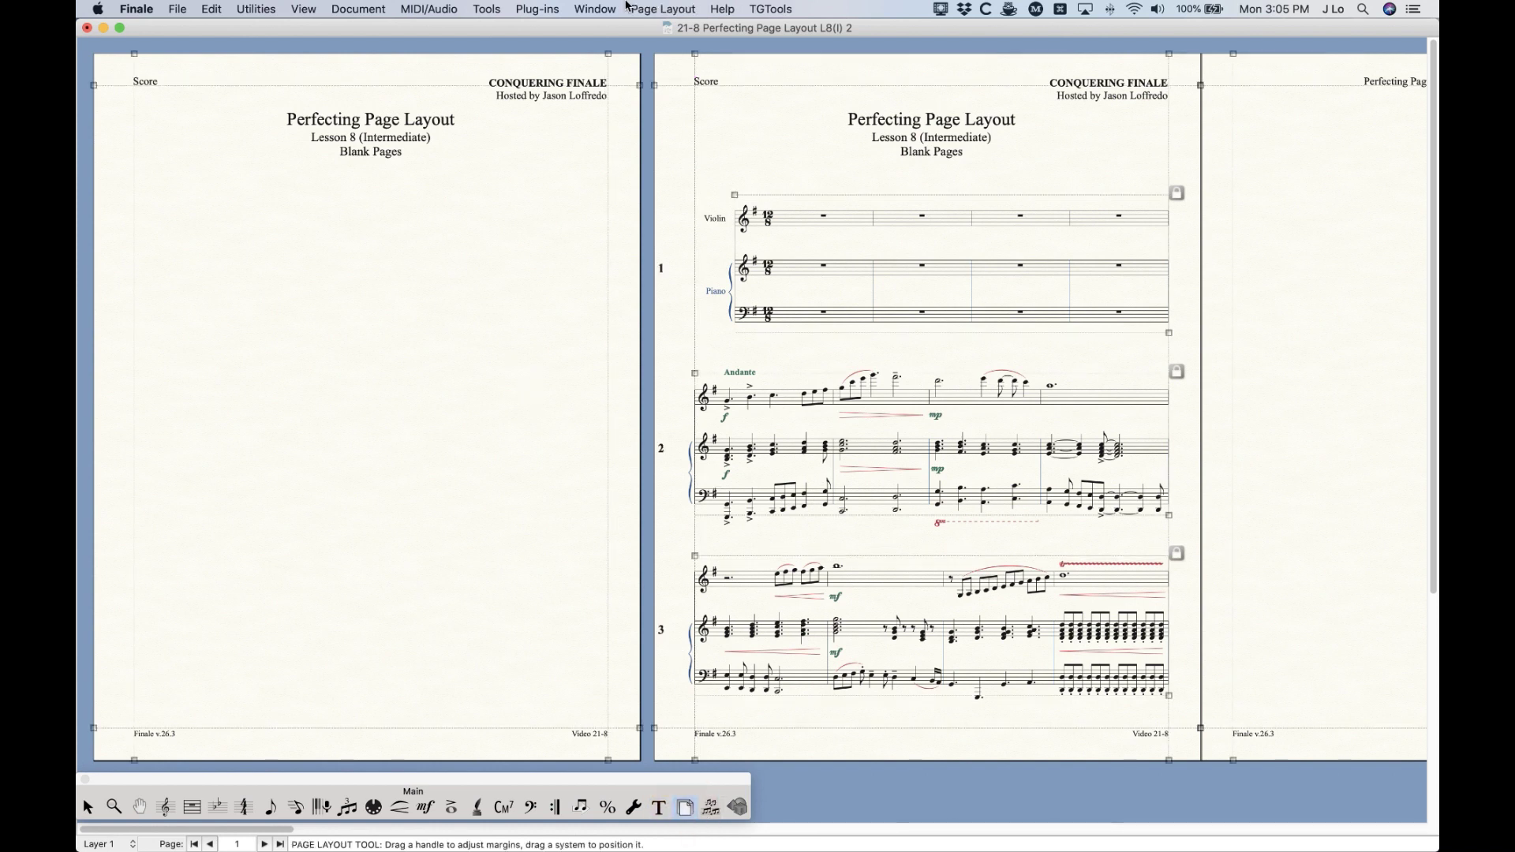
pyautogui.click(667, 7)
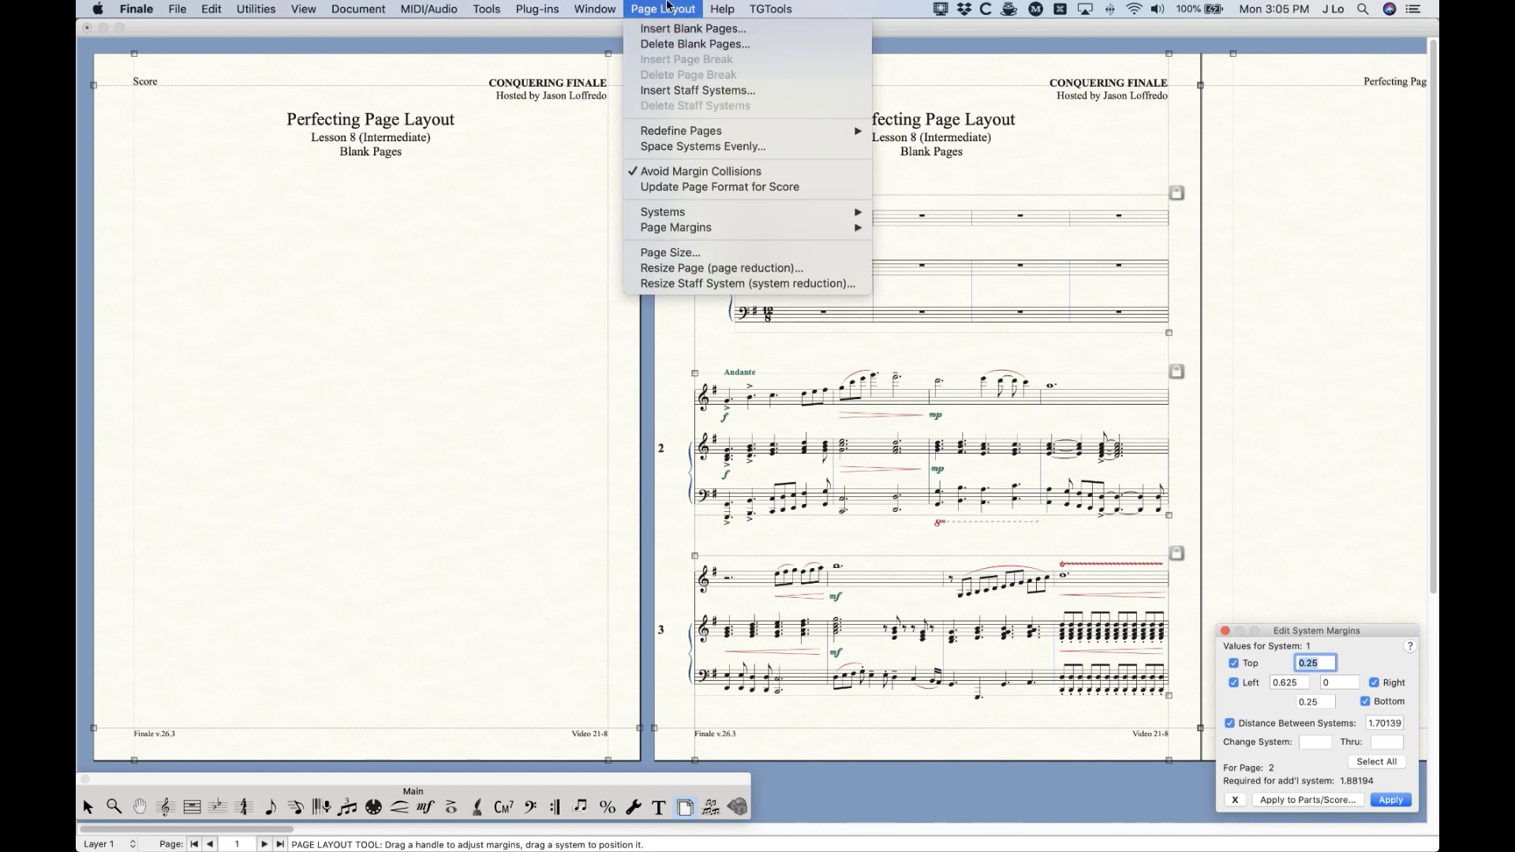
pyautogui.click(684, 46)
pyautogui.moveTo(697, 207); pyautogui.dragTo(614, 180)
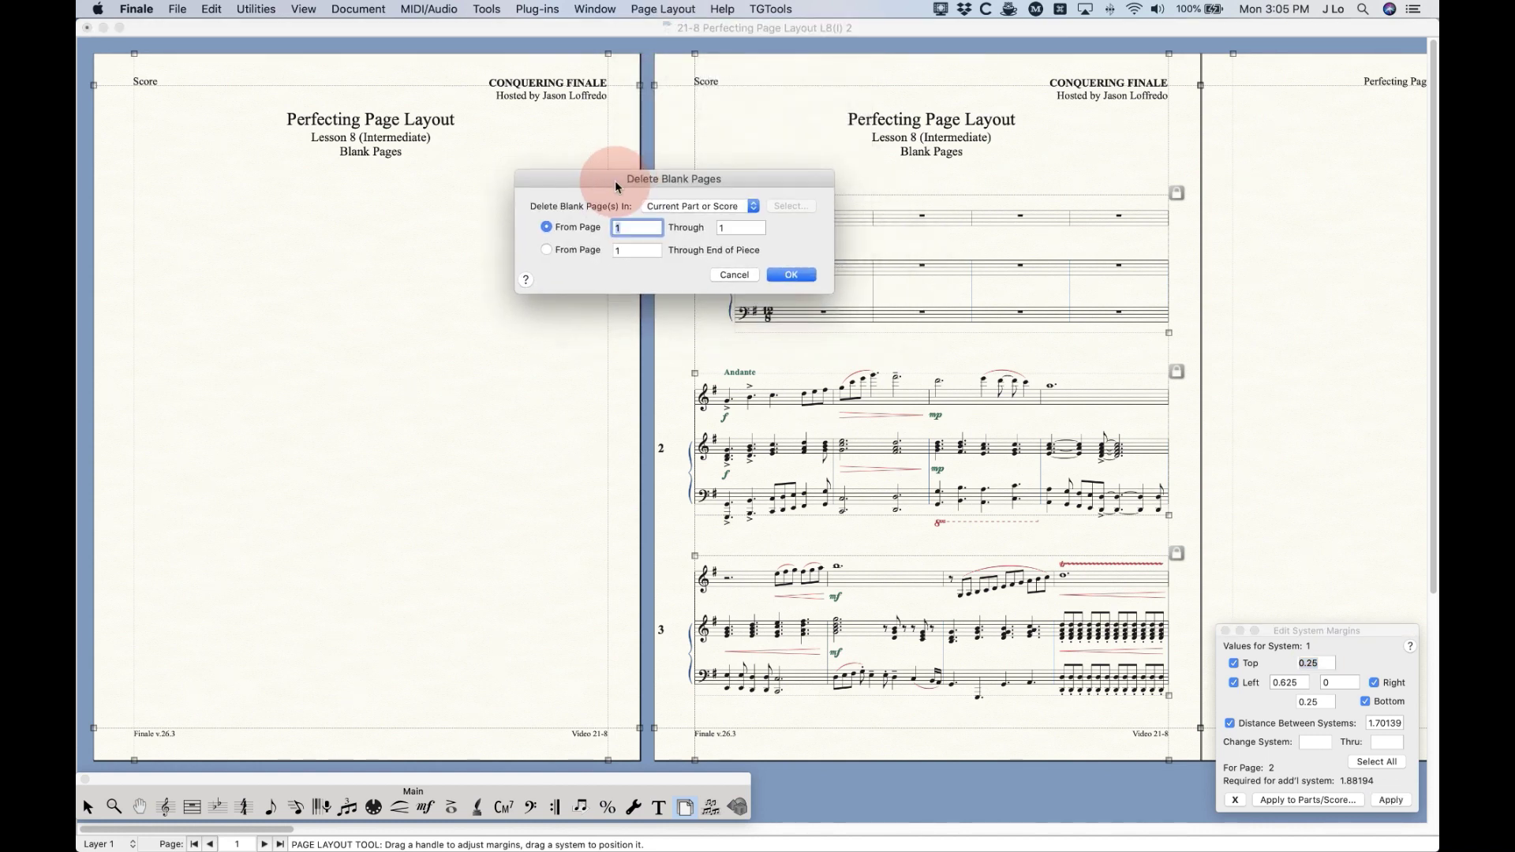
pyautogui.click(725, 207)
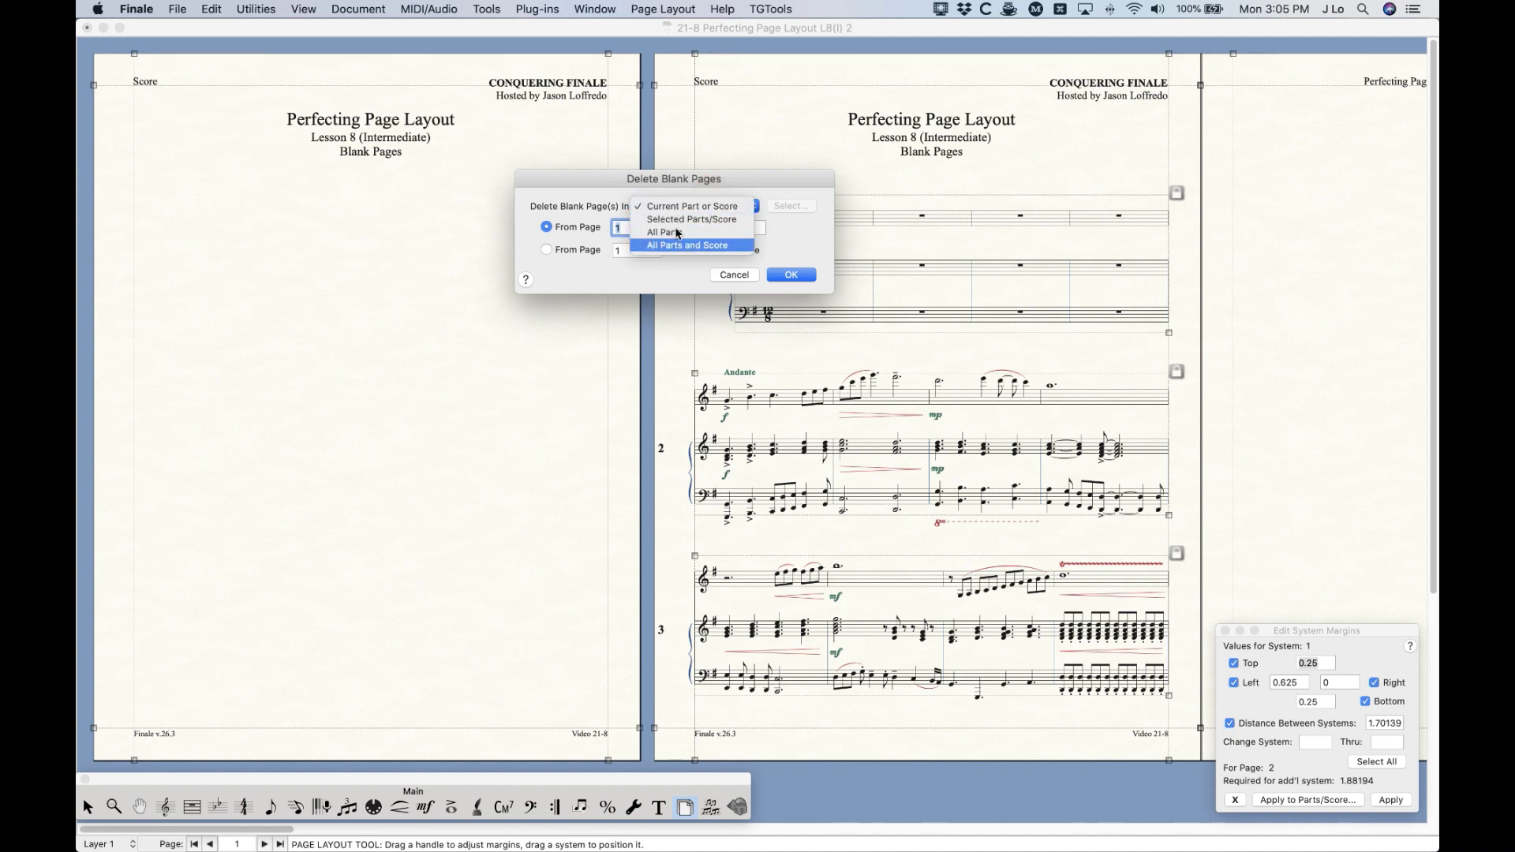
pyautogui.press('Escape')
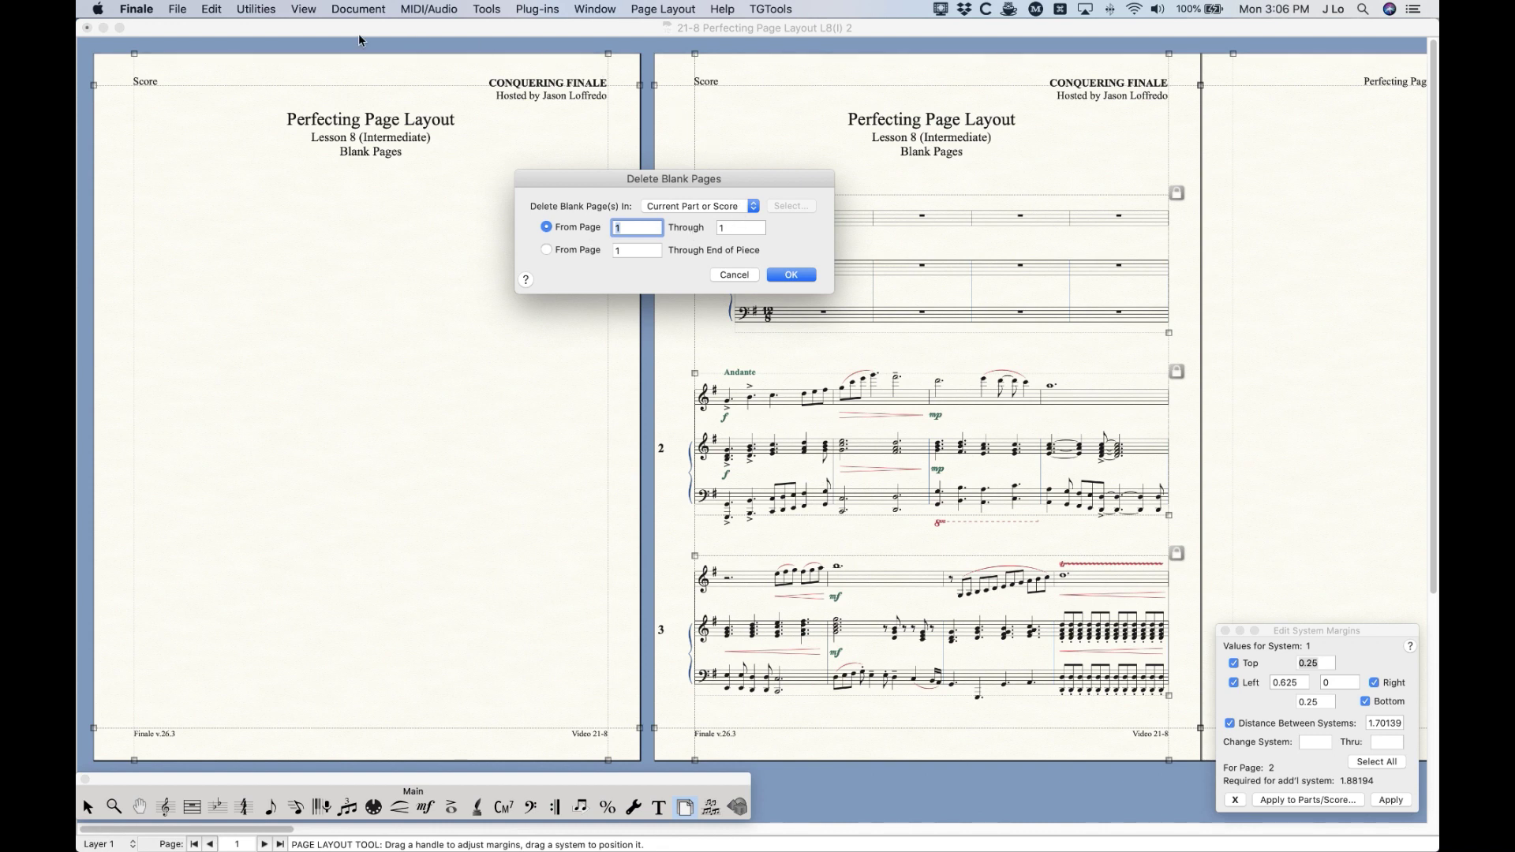
pyautogui.press('Tab')
pyautogui.write('3')
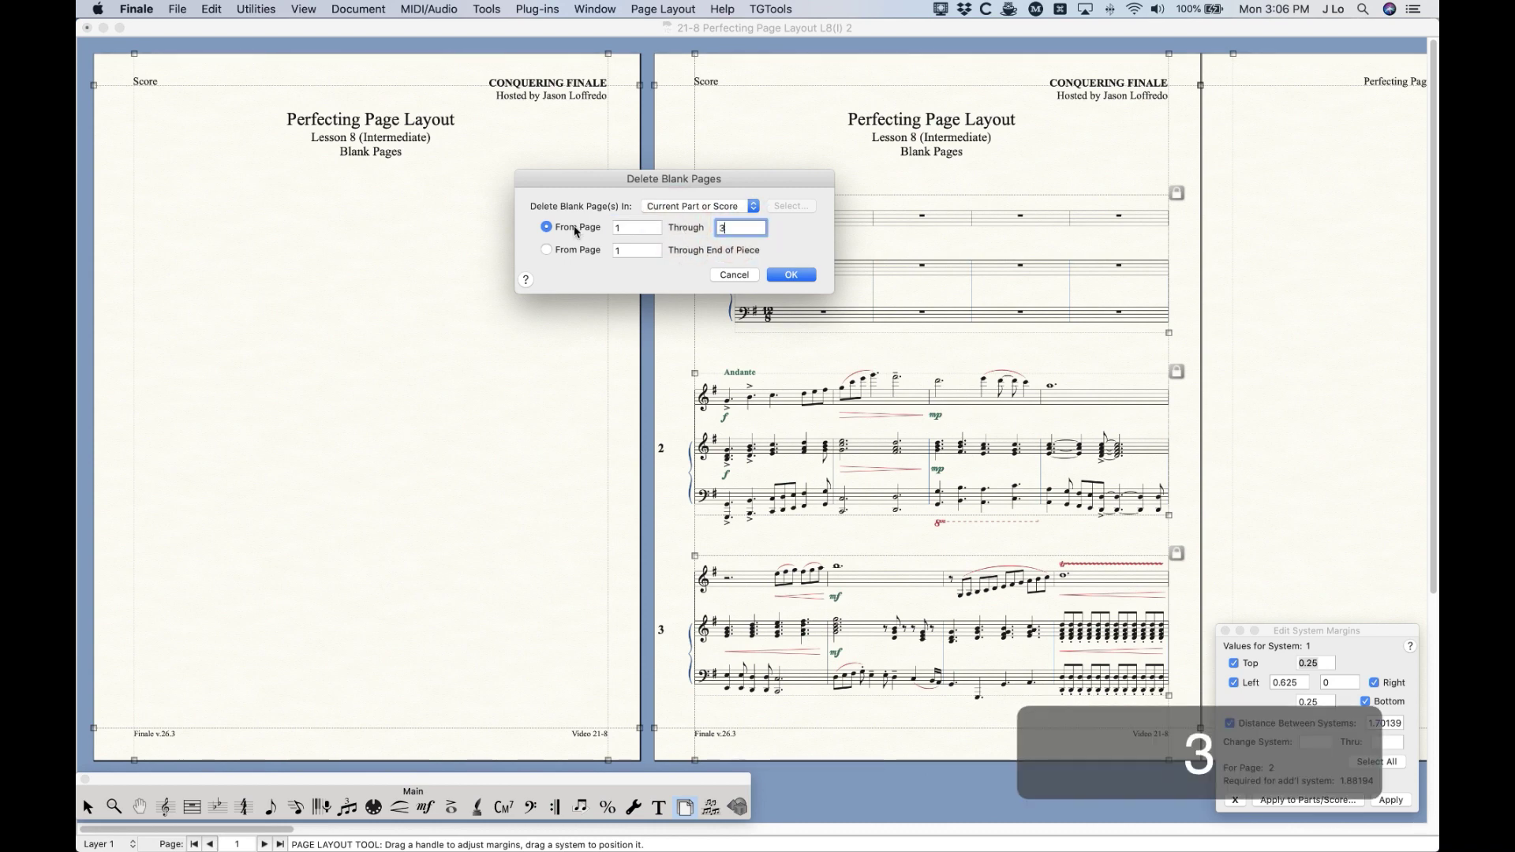
pyautogui.click(792, 274)
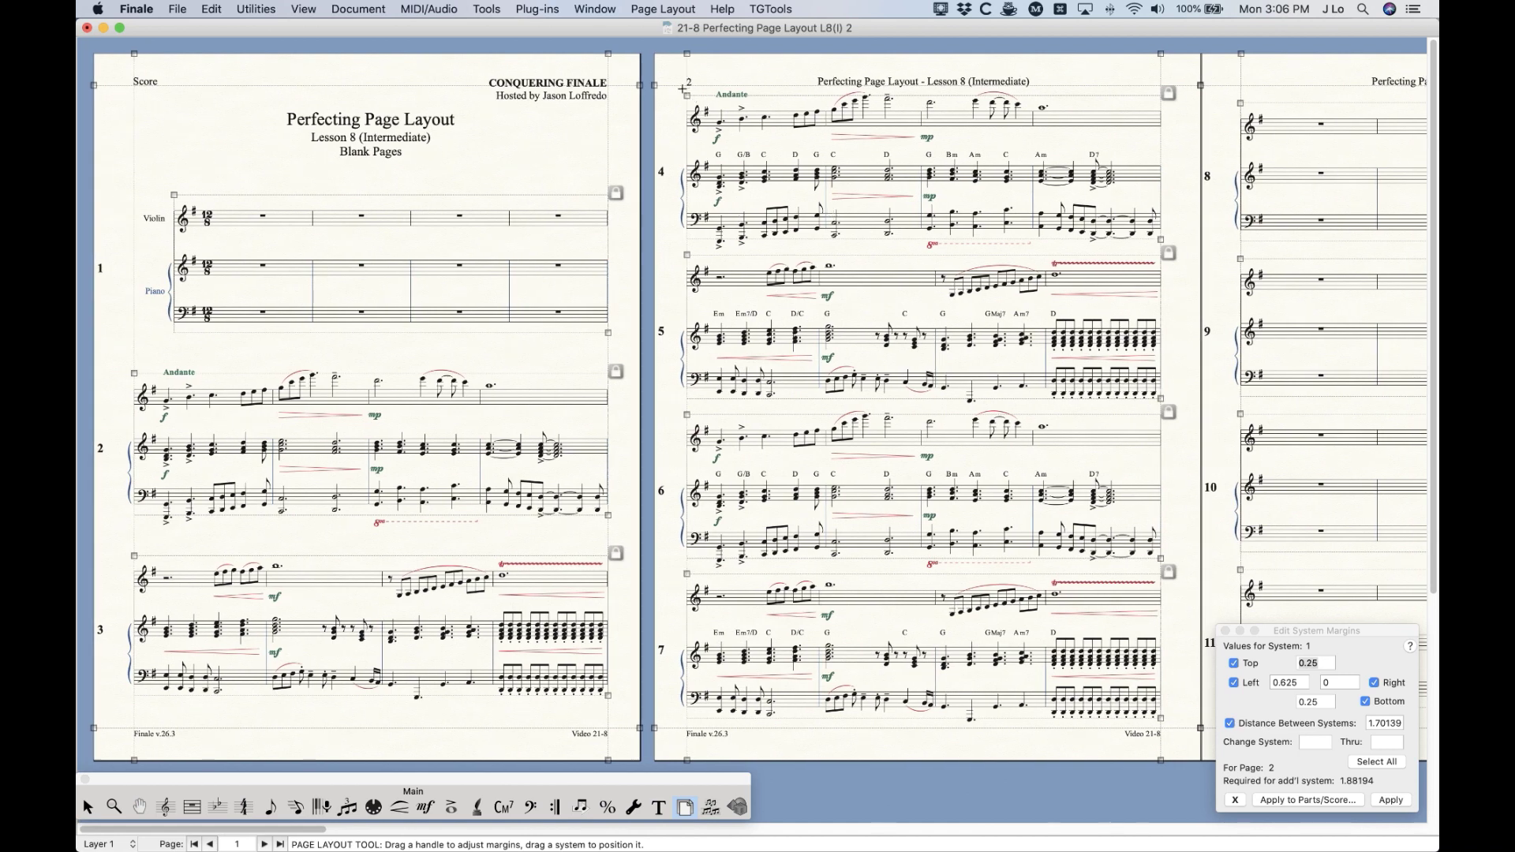
pyautogui.press('cmd+z')
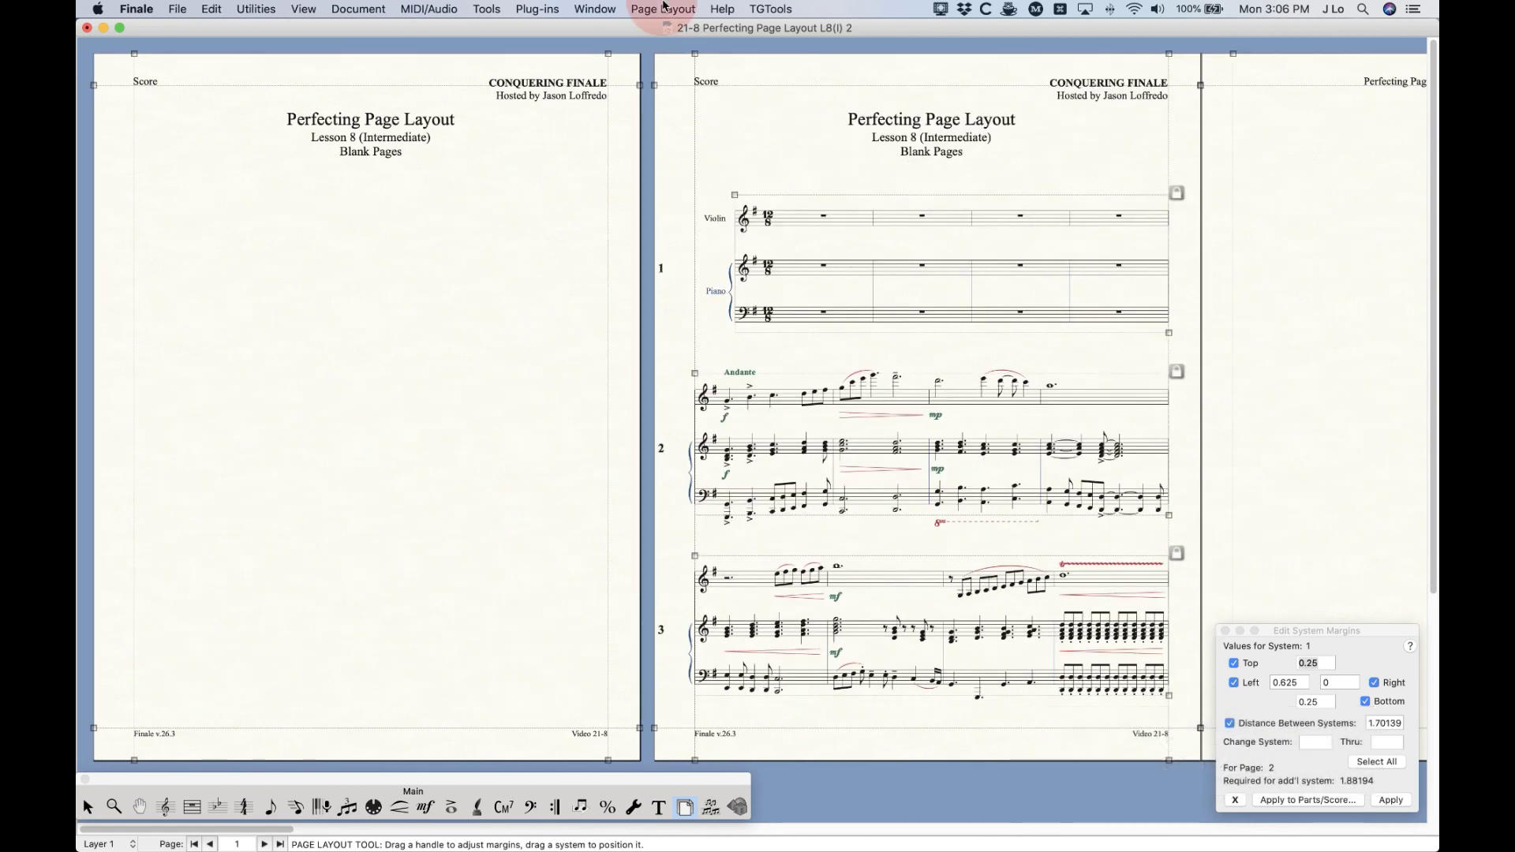
# Step: Delete the blank pages in the current score from page 3 through the end of the piece
pyautogui.click(663, 8)
pyautogui.click(665, 44)
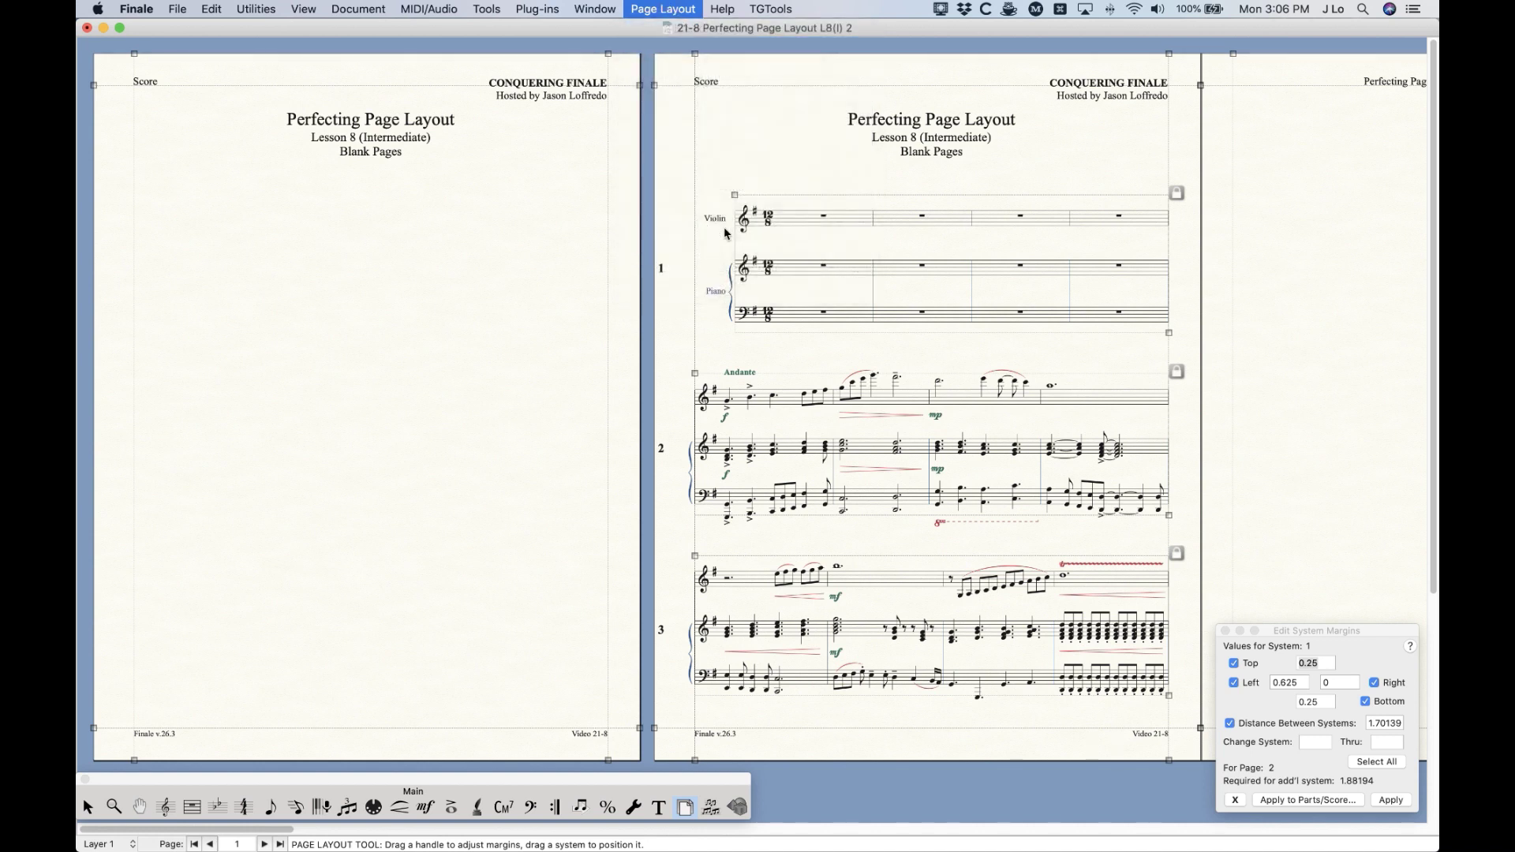
pyautogui.click(627, 275)
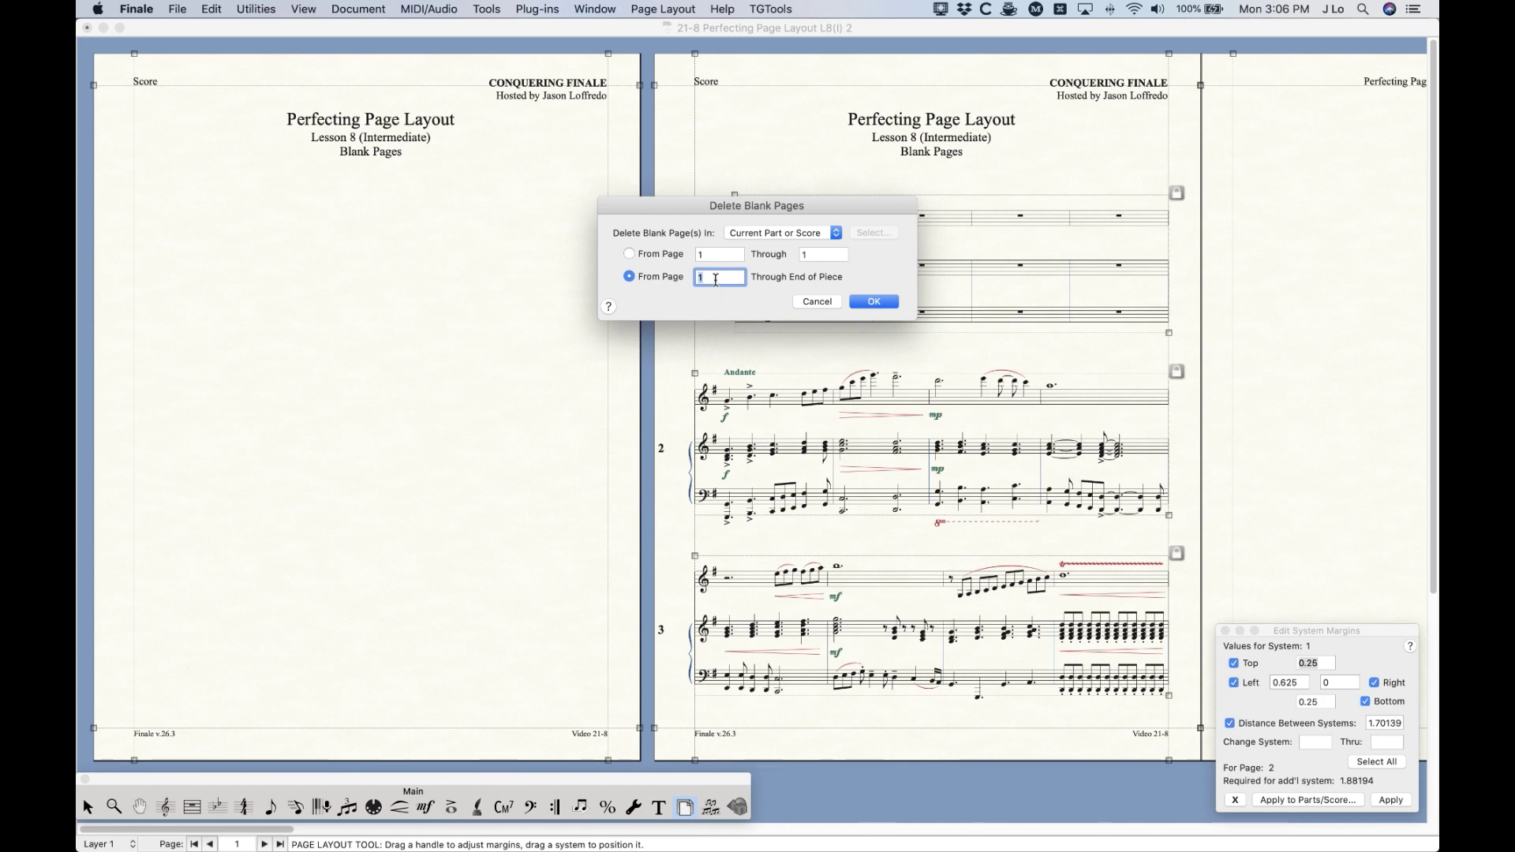
pyautogui.write('3')
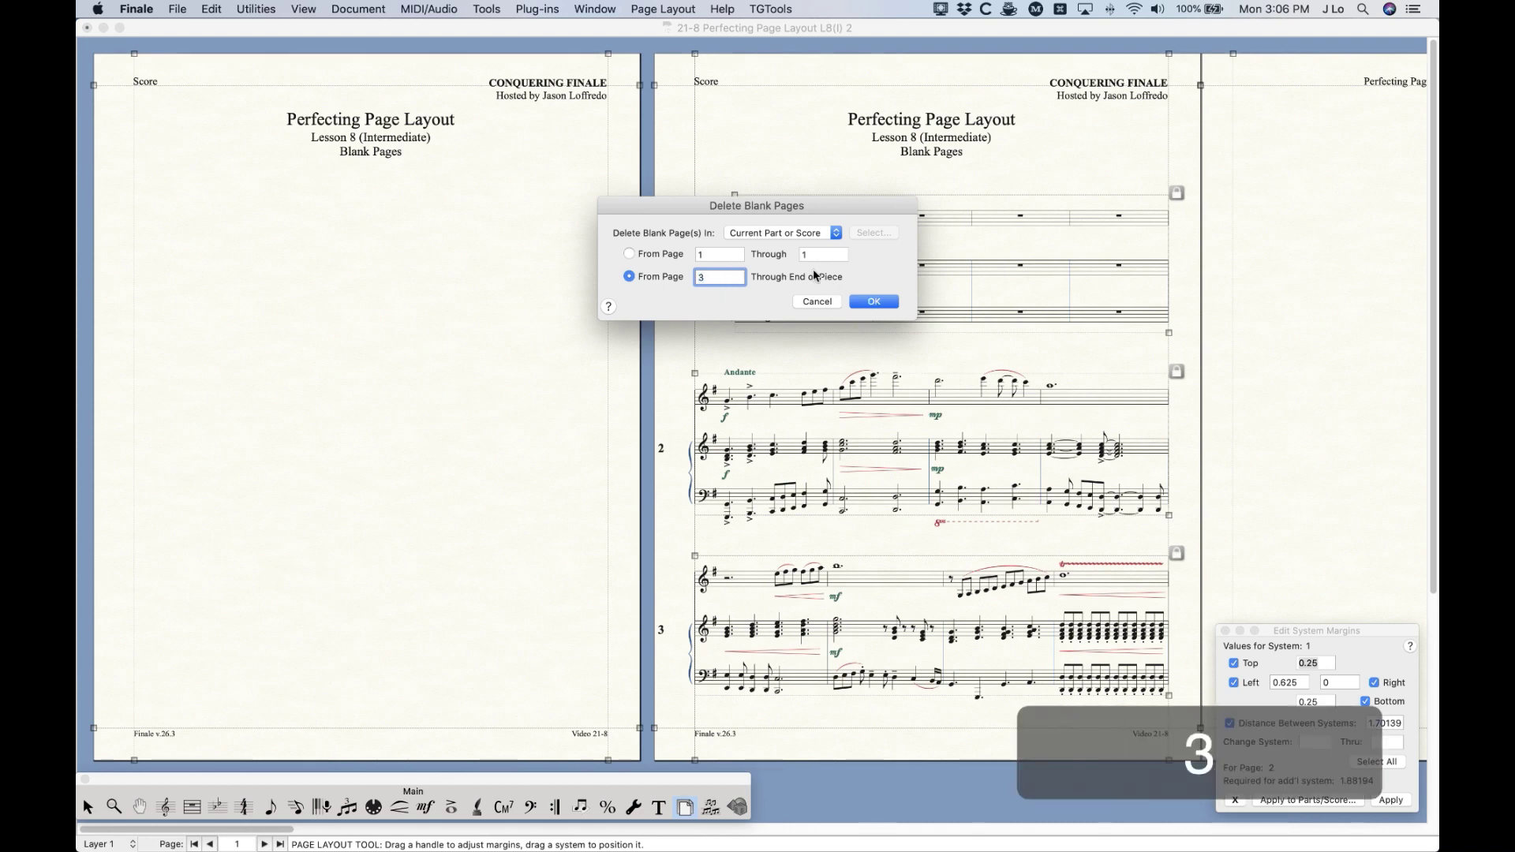
pyautogui.click(874, 302)
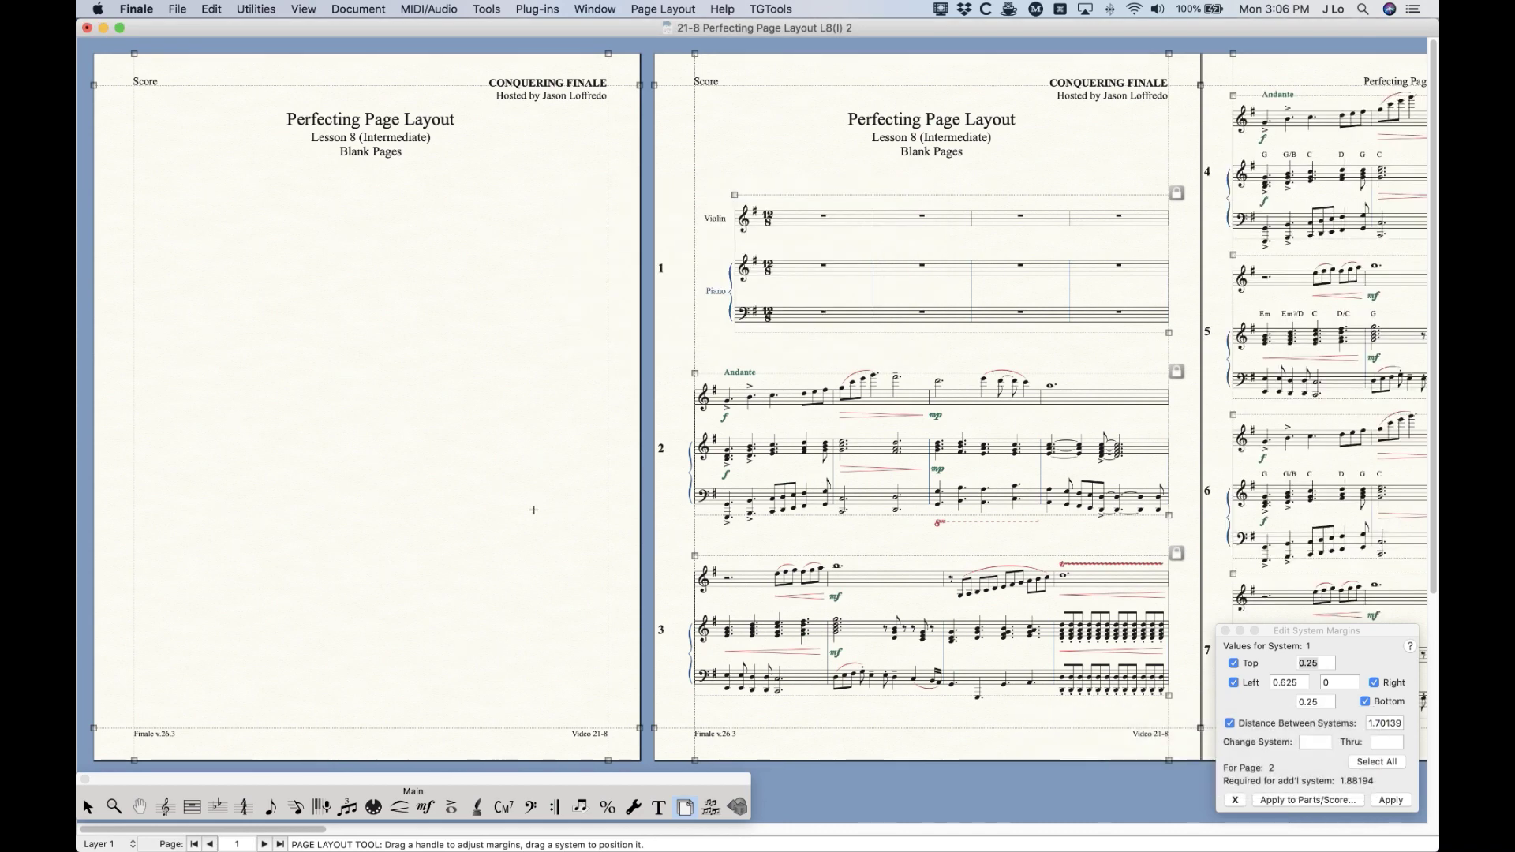
pyautogui.hscroll(15, 533, 511)
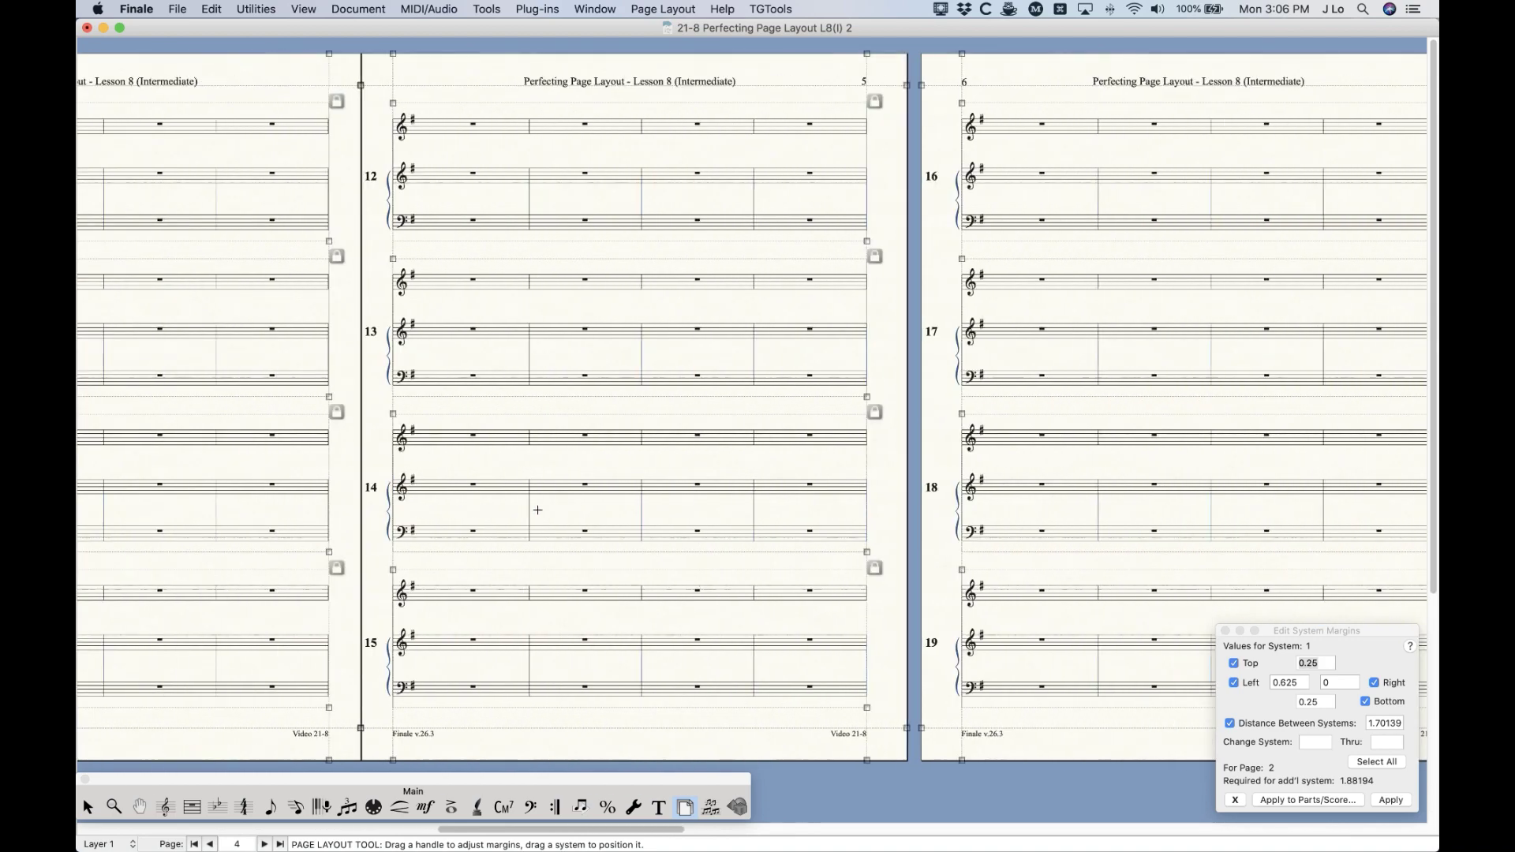
pyautogui.hscroll(-15, 538, 509)
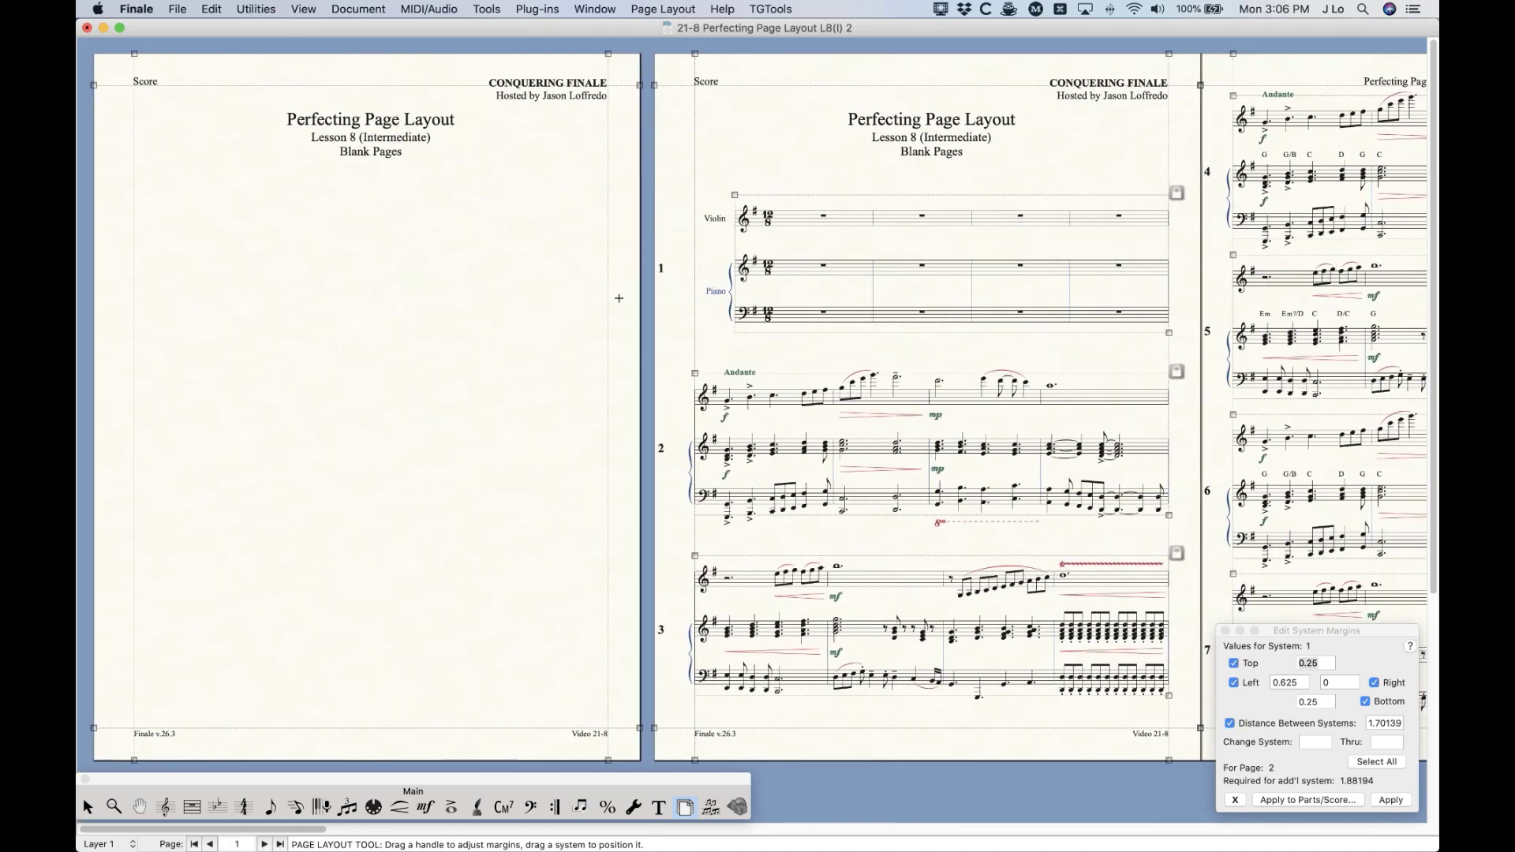
# Step: Examine the page range options for deleting blank pages in the current score, and cancel
pyautogui.click(662, 9)
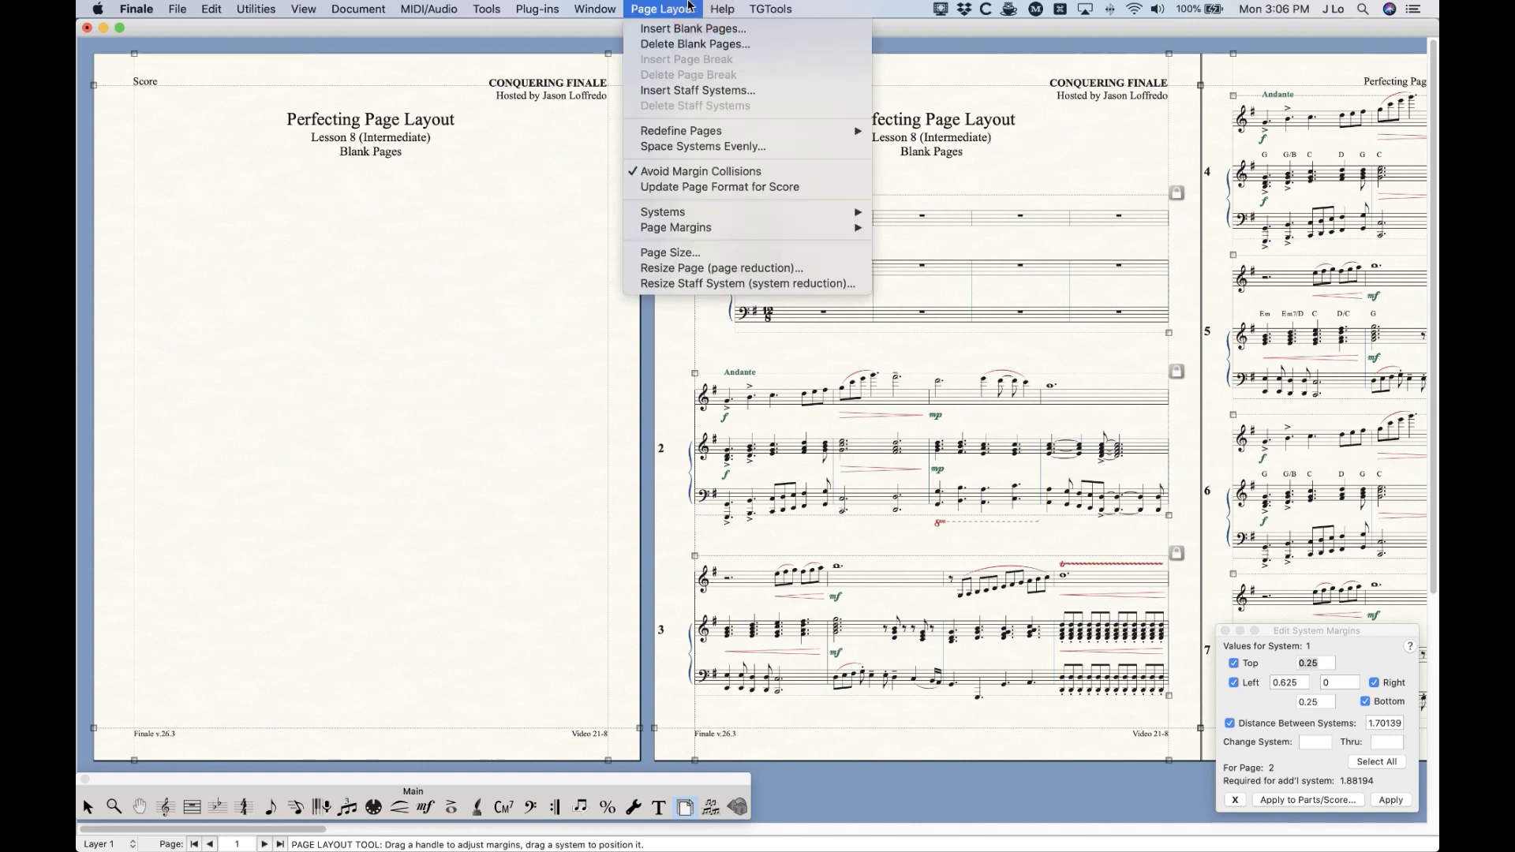
pyautogui.click(695, 45)
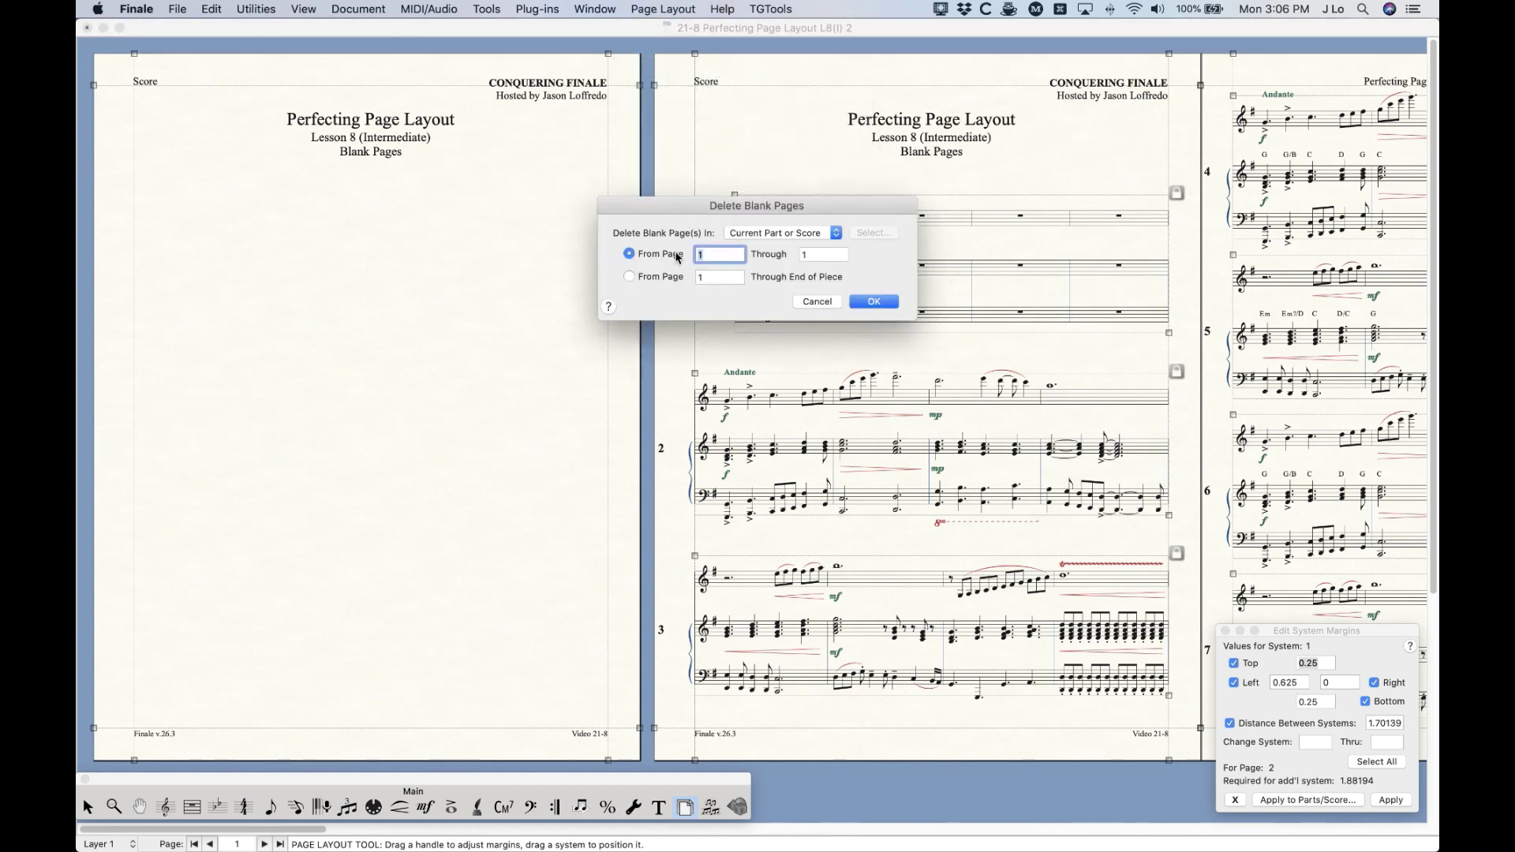
pyautogui.click(817, 302)
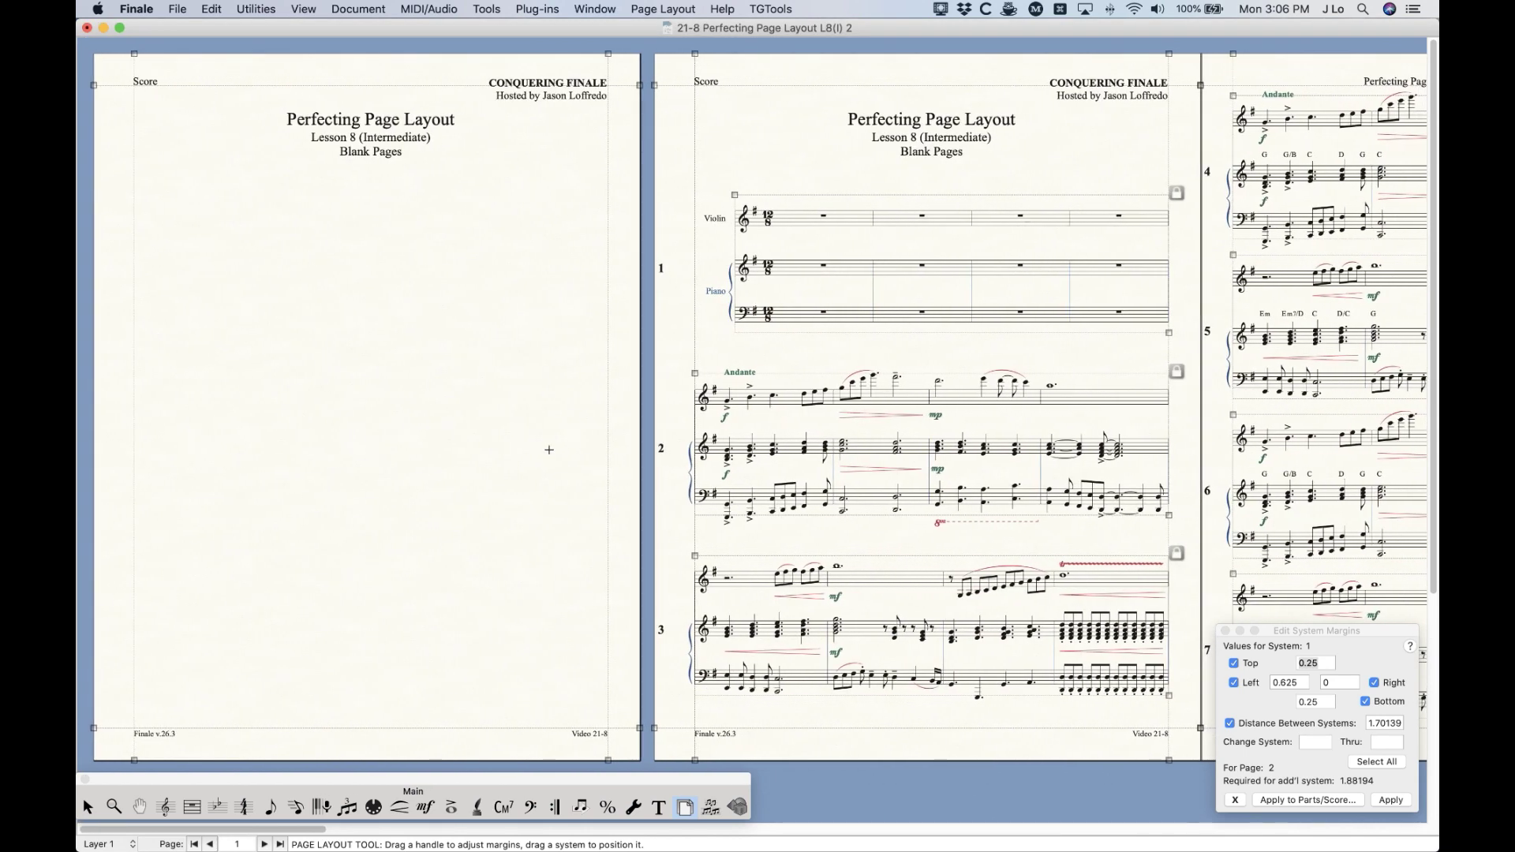
# Step: Examine the left and right facing-page margins in the score's page format, and compare them with the layout of pages 2 and 3
pyautogui.click(358, 9)
pyautogui.moveTo(474, 84)
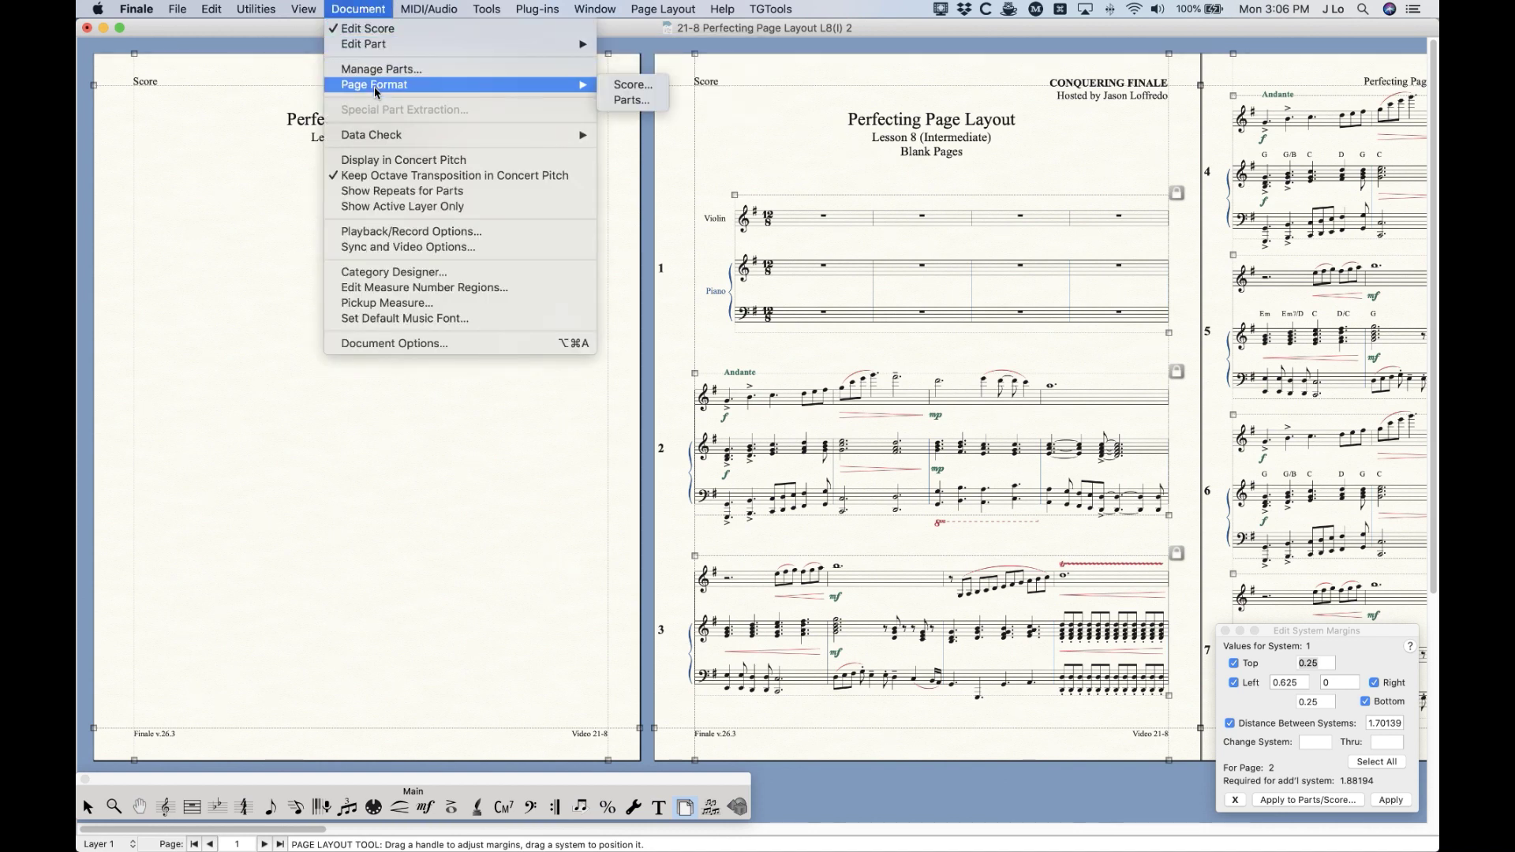
pyautogui.click(628, 89)
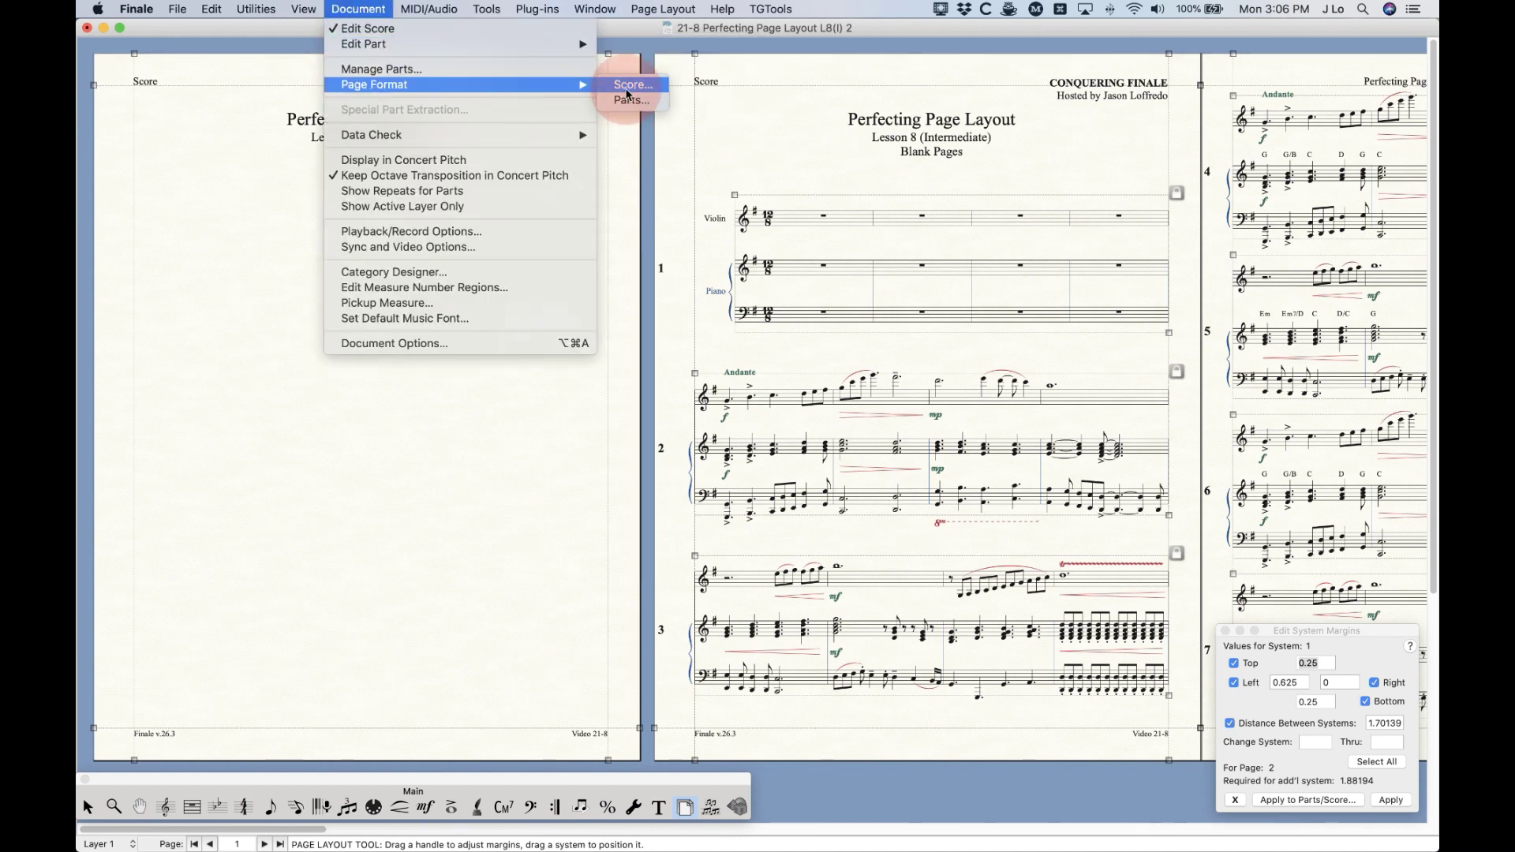
pyautogui.moveTo(789, 154); pyautogui.dragTo(755, 136)
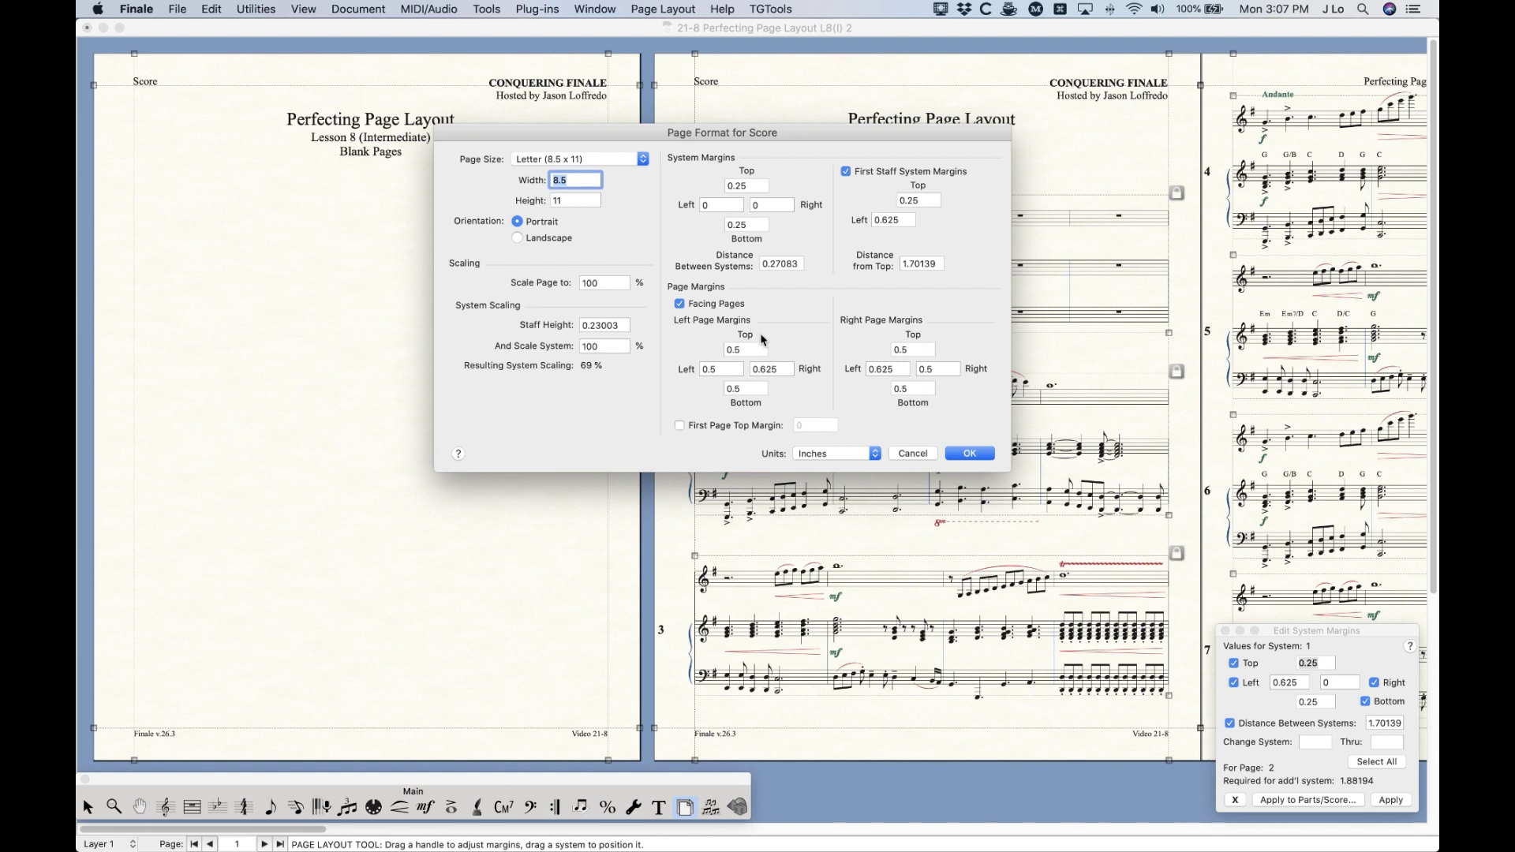
pyautogui.click(731, 368)
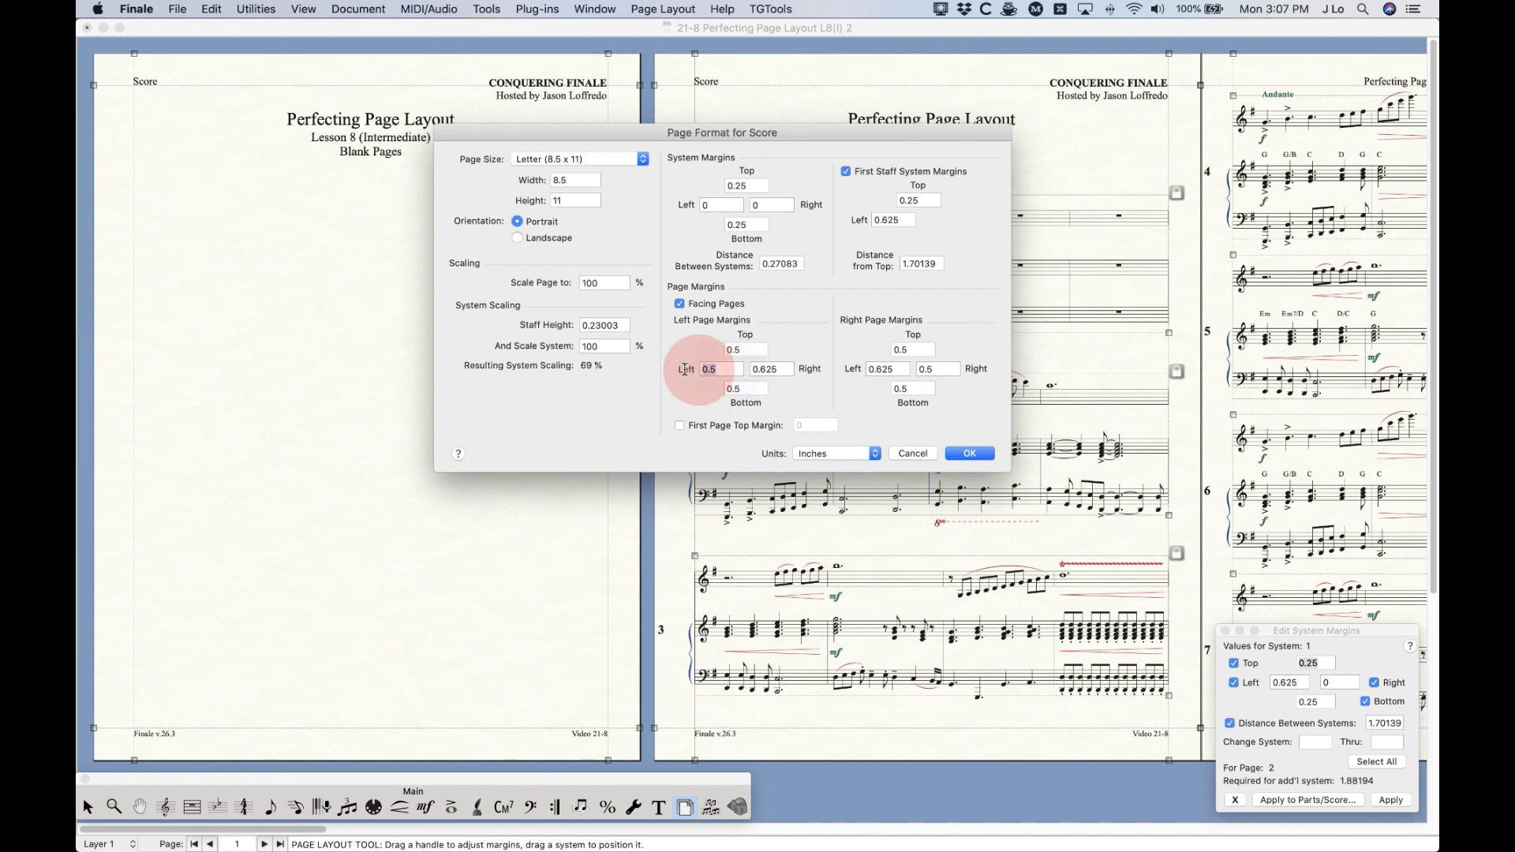
pyautogui.click(900, 368)
pyautogui.hotkey('shift', 'Tab')
pyautogui.click(943, 369)
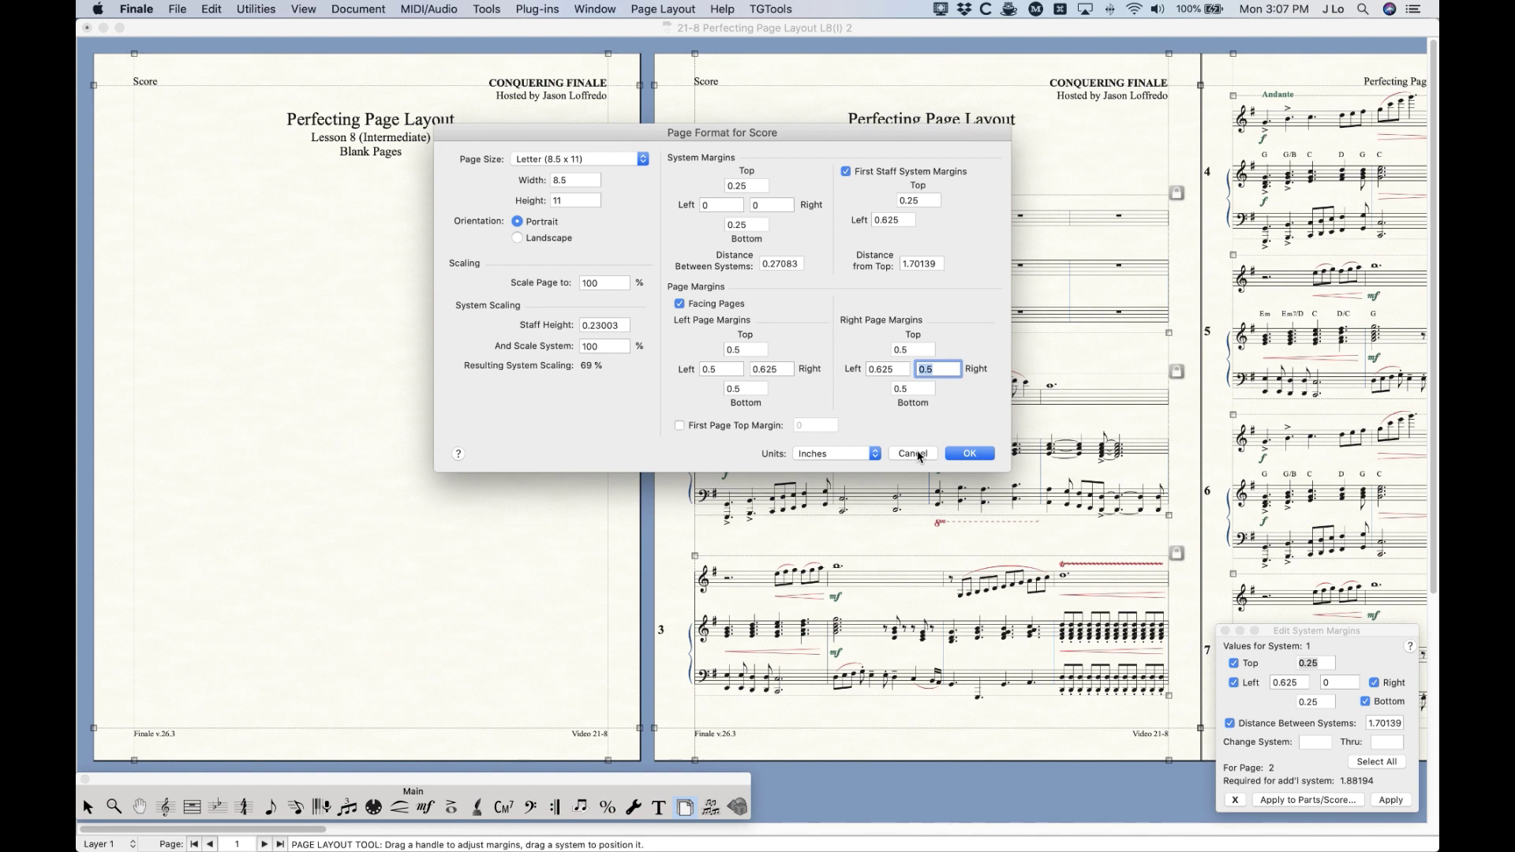
pyautogui.click(968, 454)
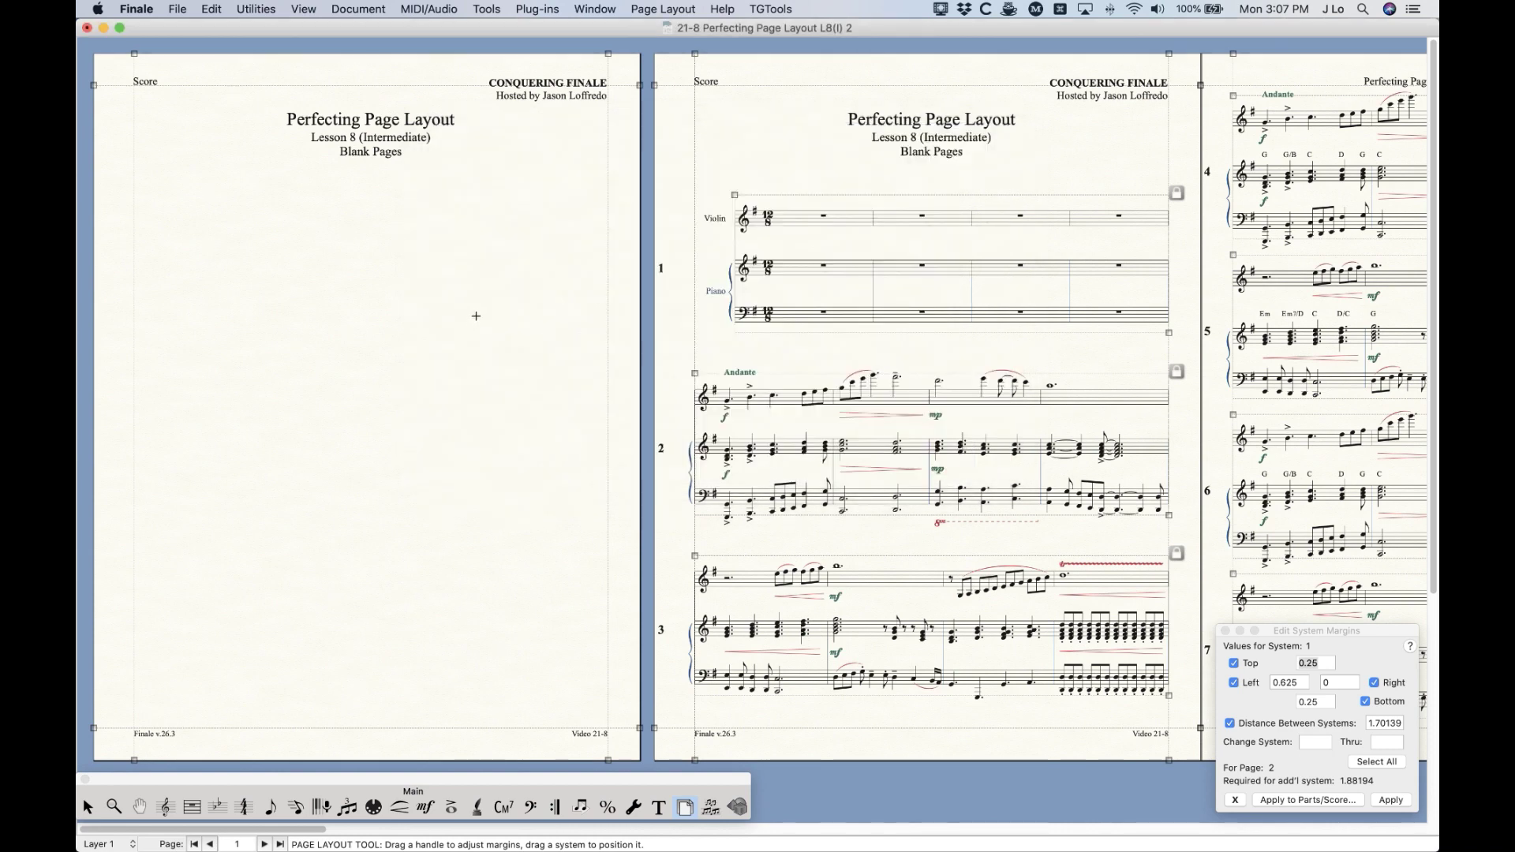
pyautogui.hscroll(5, 504, 391)
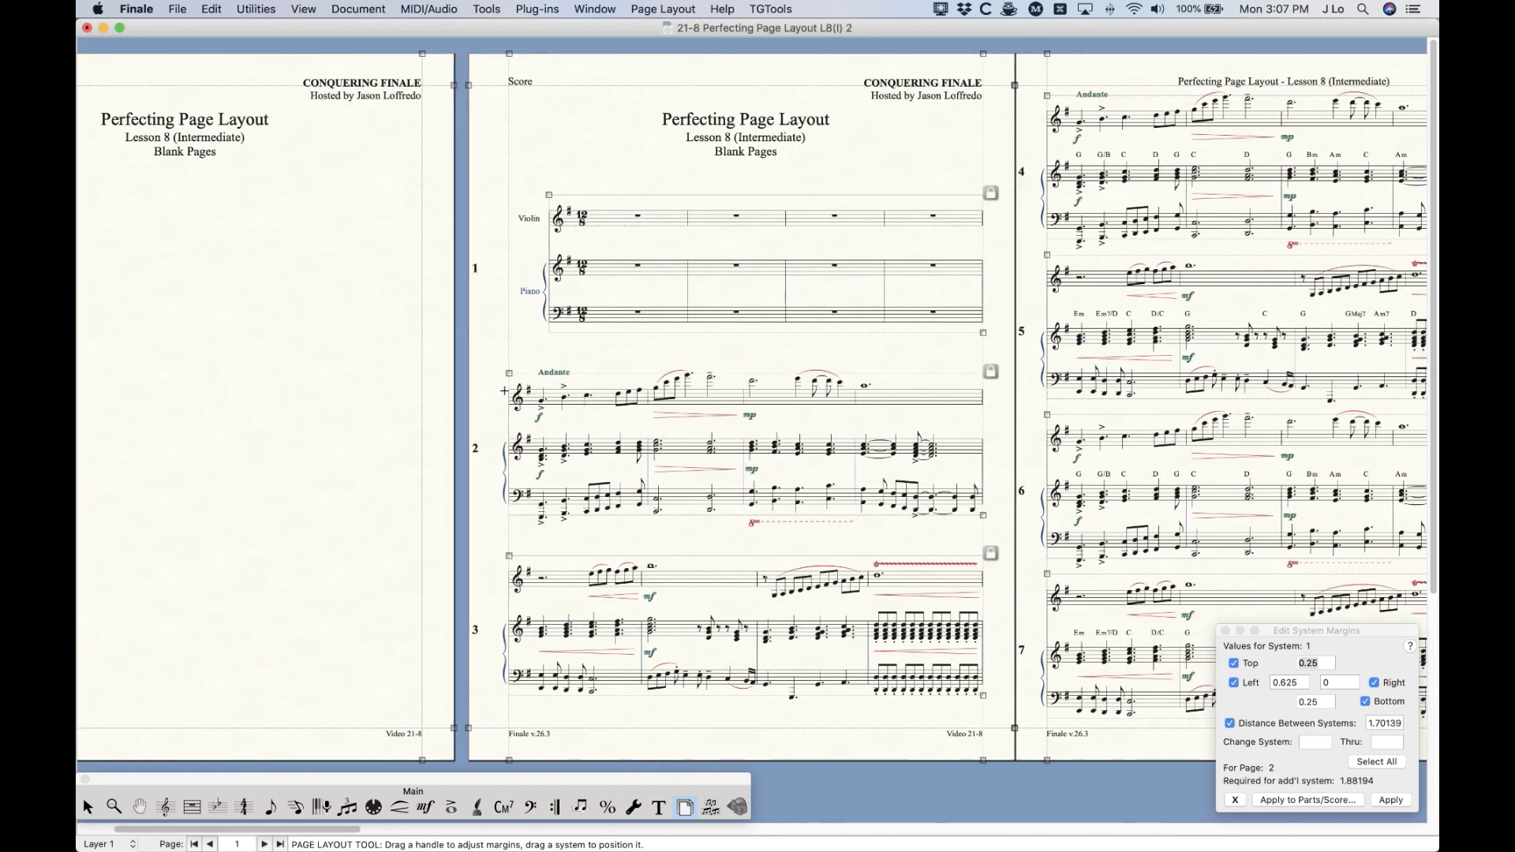
pyautogui.hscroll(2, 505, 389)
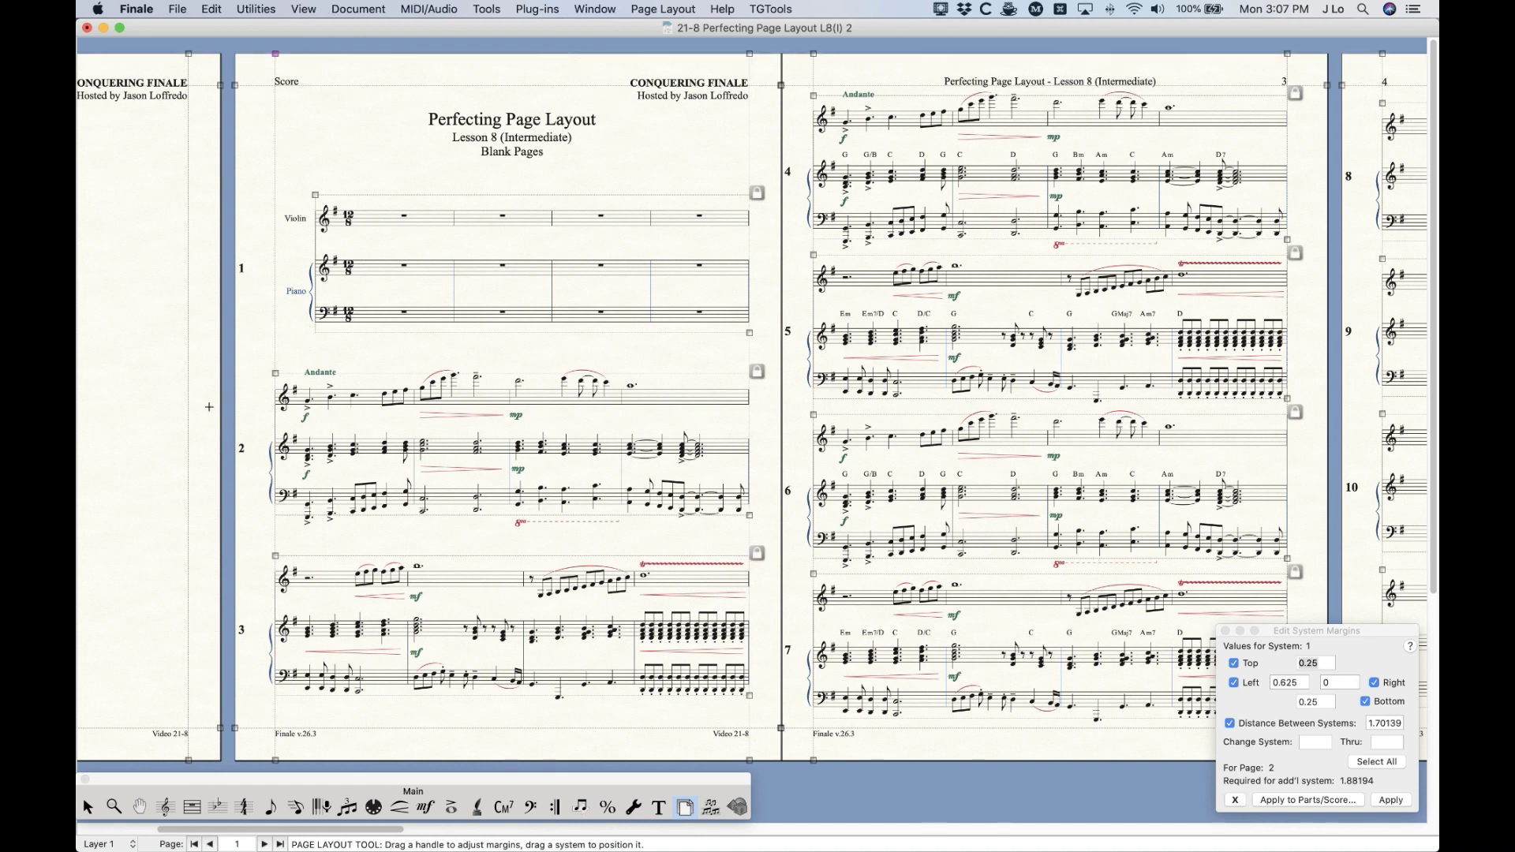
pyautogui.hscroll(3, 959, 470)
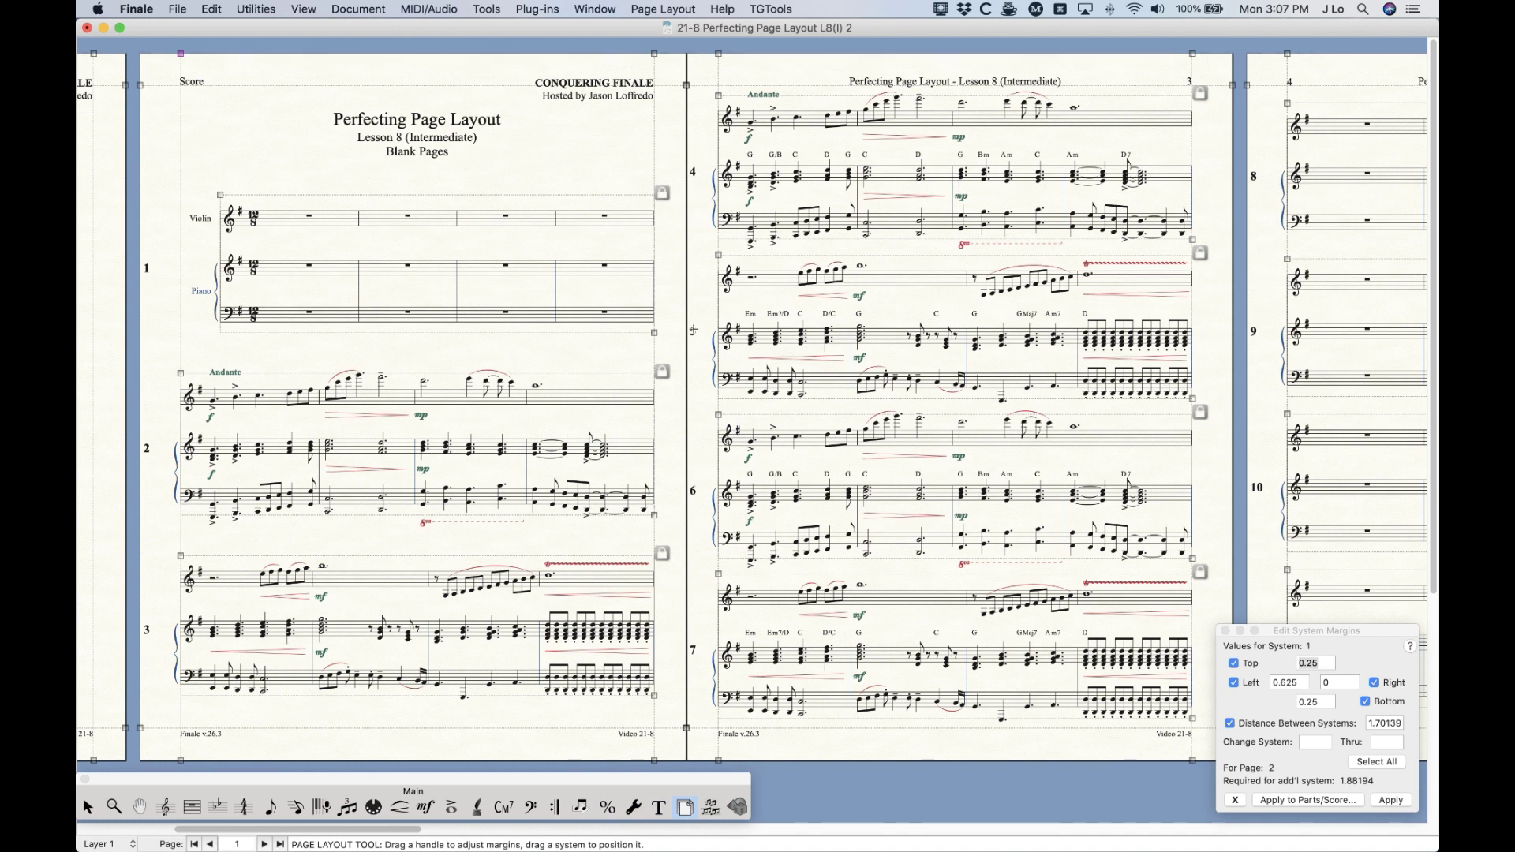
# Step: Compare the margins and music layout on the facing pages across the score, from the title page to page 7
pyautogui.hscroll(10, 693, 328)
pyautogui.hscroll(20, 690, 325)
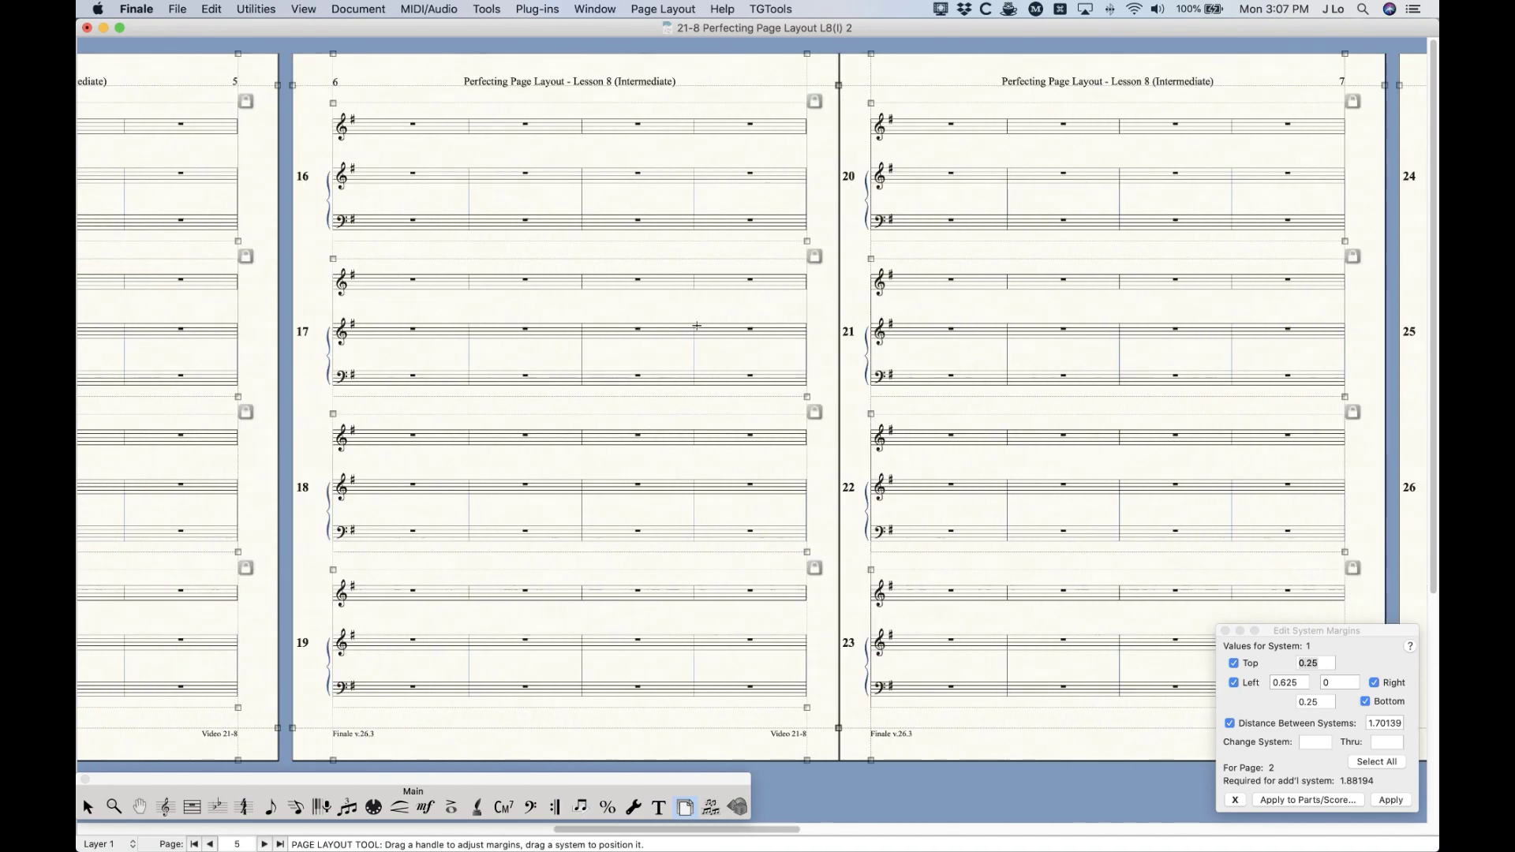
pyautogui.hscroll(-20, 697, 325)
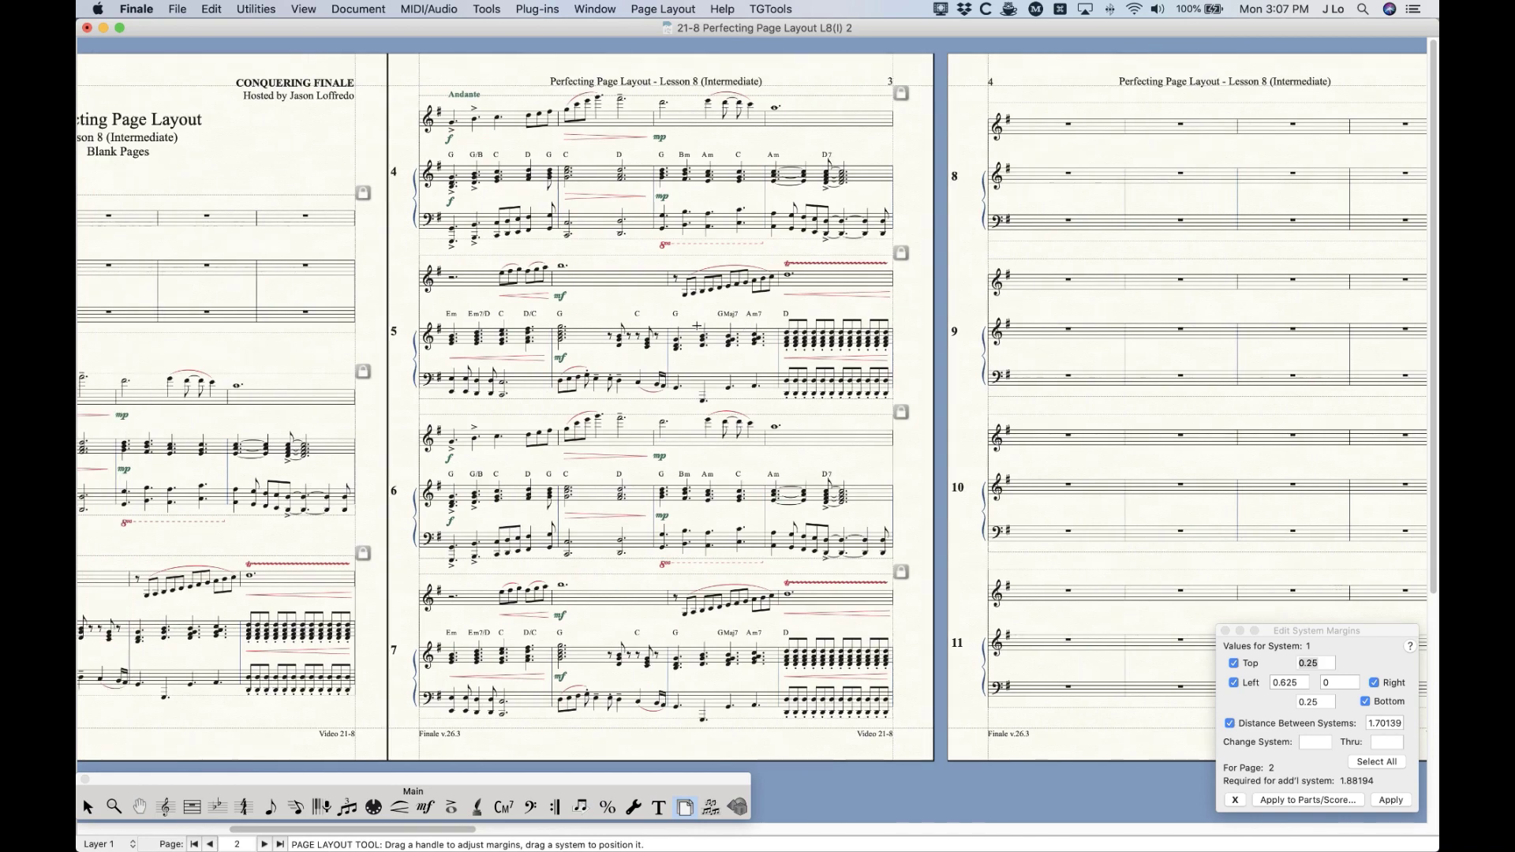
pyautogui.hscroll(-4, 697, 326)
pyautogui.hscroll(-2, 697, 326)
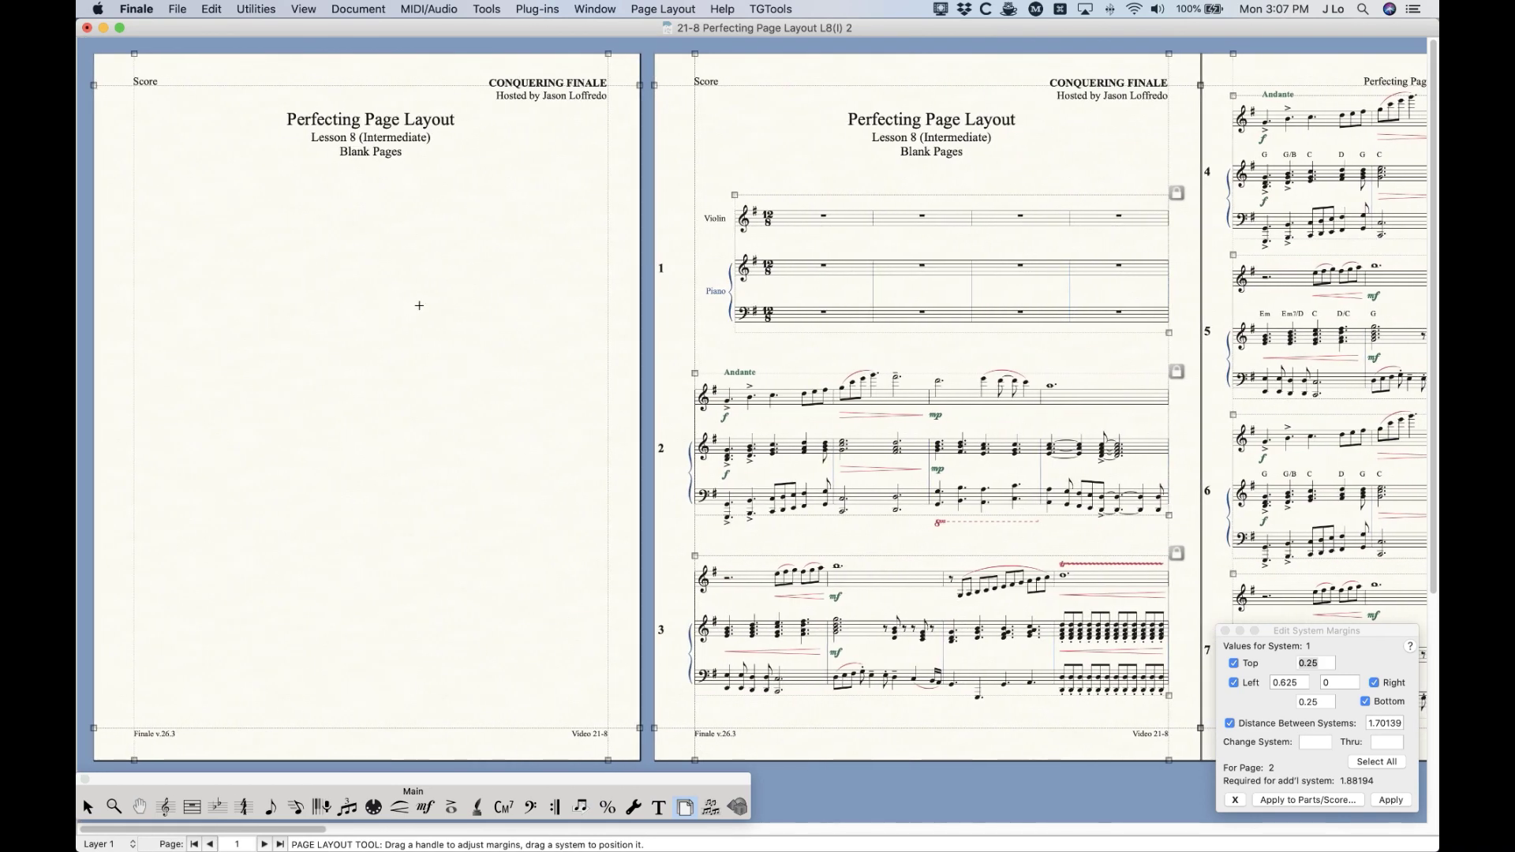
pyautogui.hscroll(3, 578, 404)
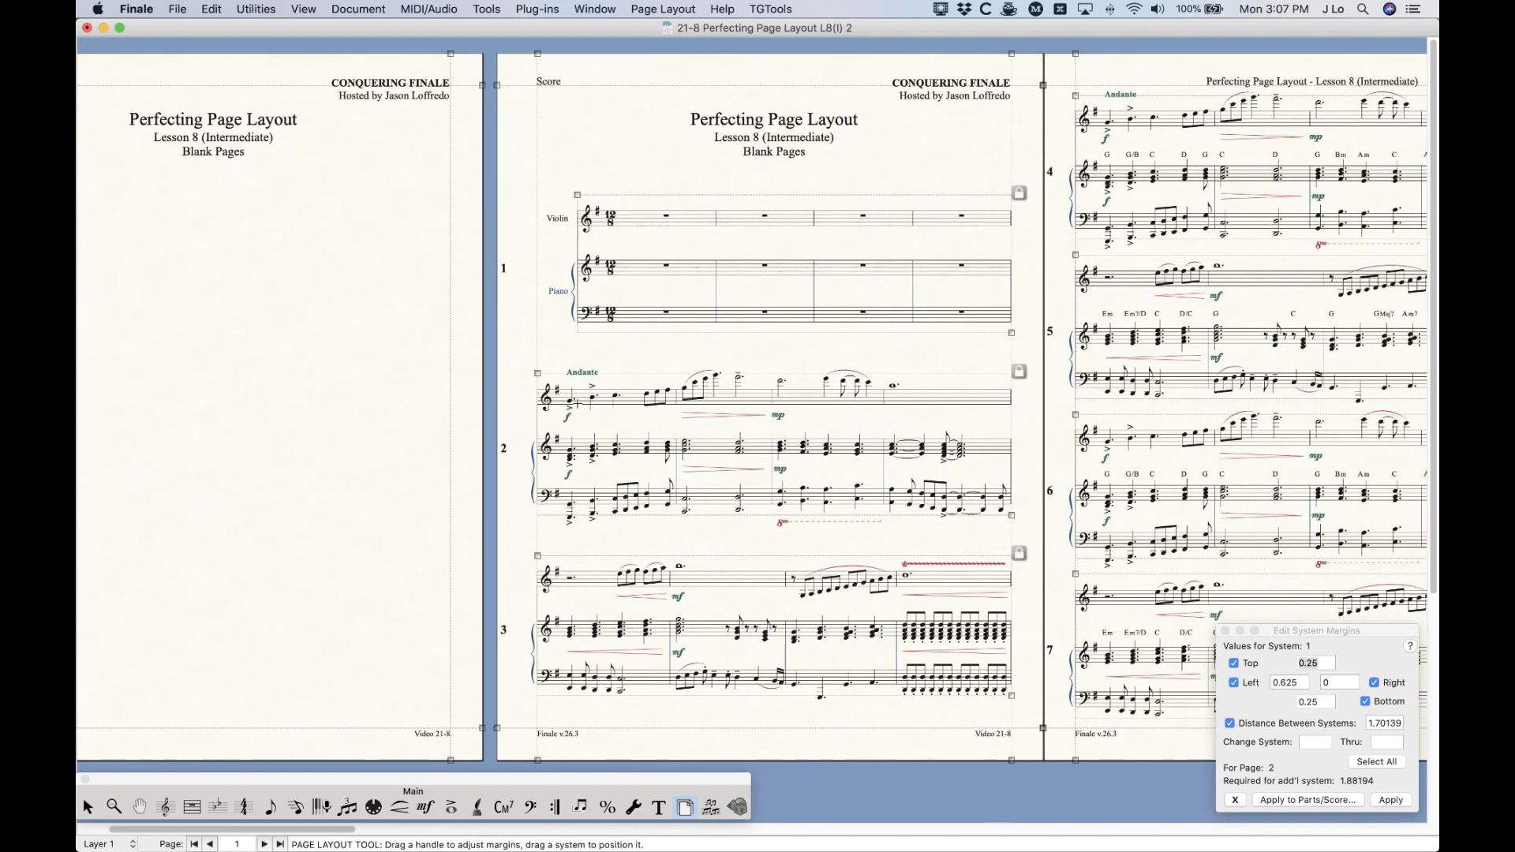
pyautogui.hscroll(2, 576, 384)
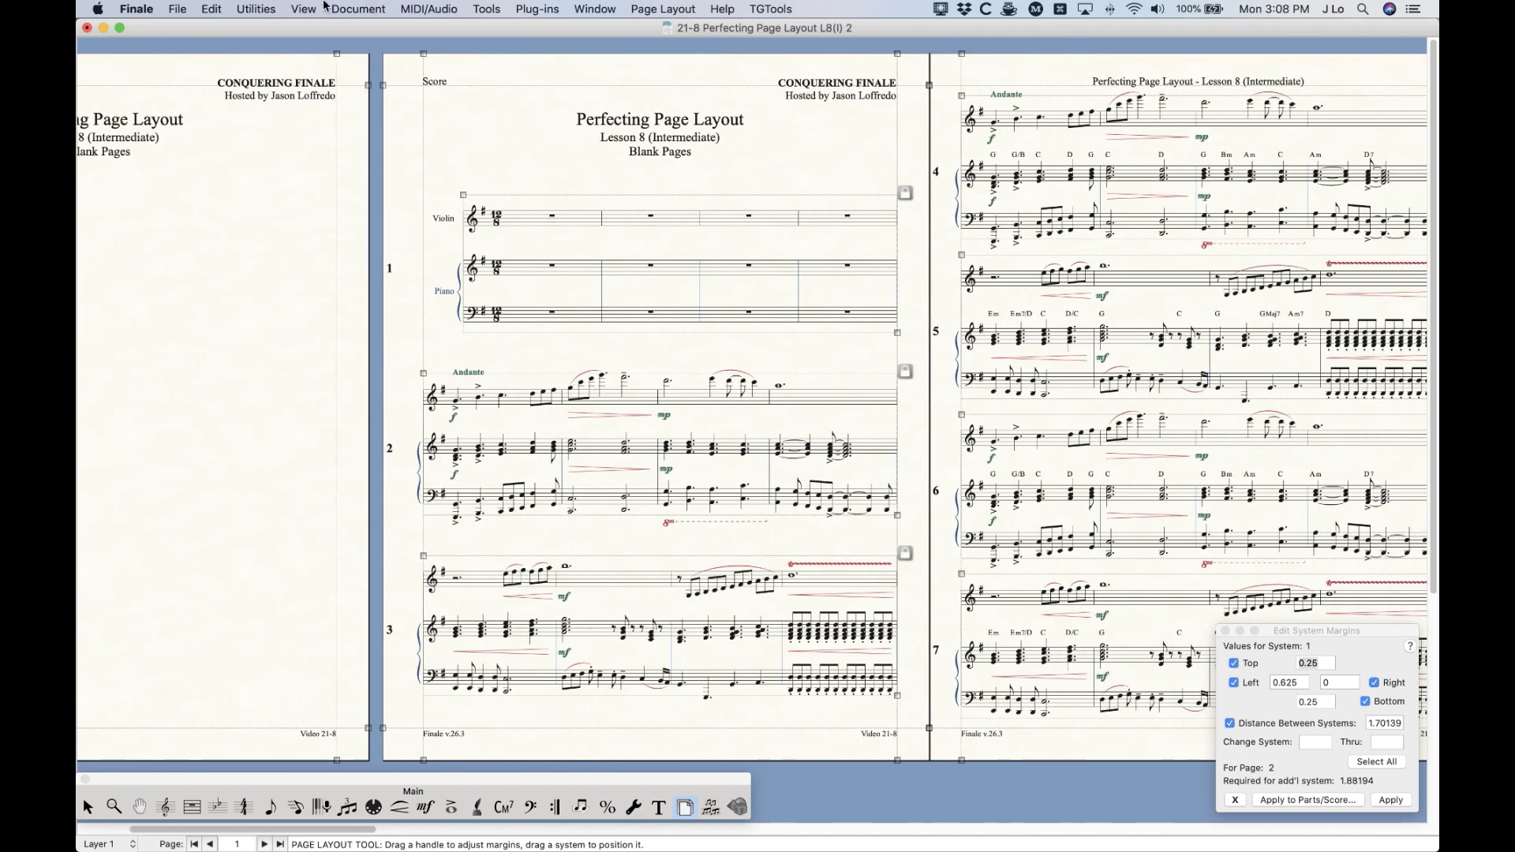
# Step: Examine the page format choices and the options for redefining pages of the current score
pyautogui.click(359, 9)
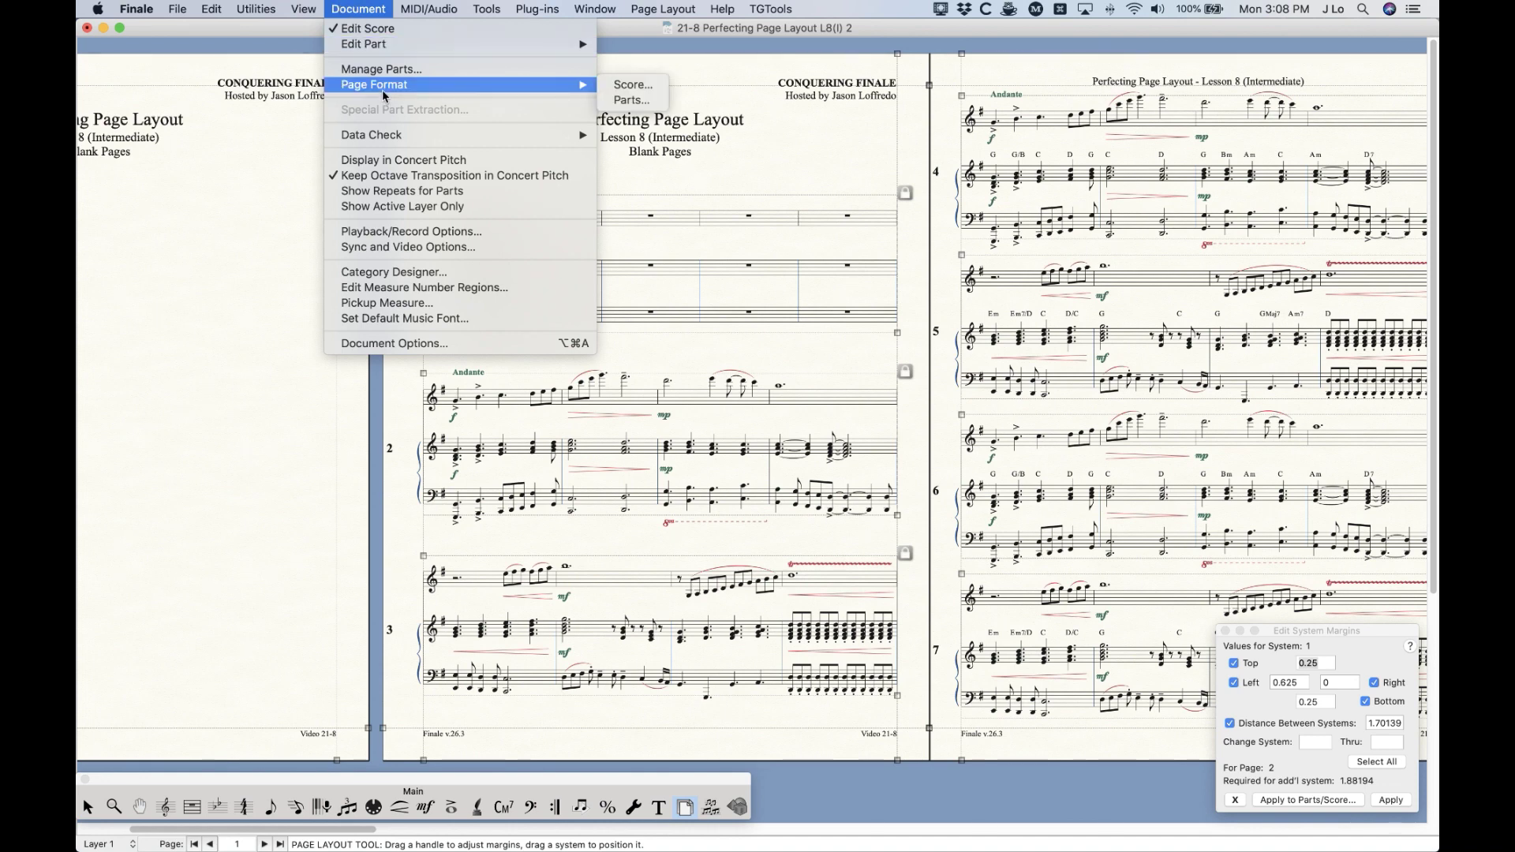
pyautogui.click(362, 6)
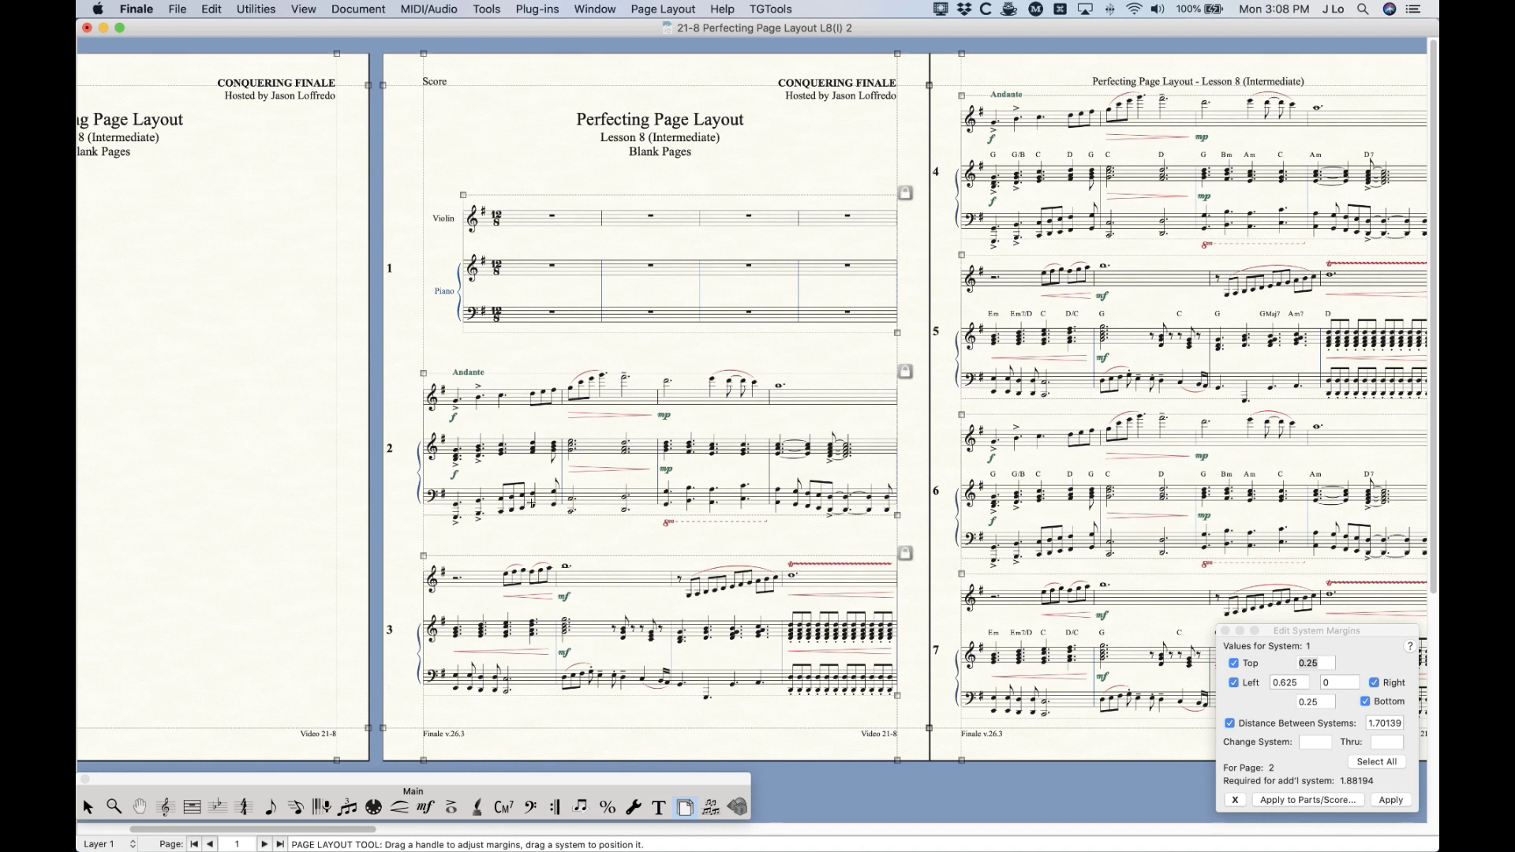
pyautogui.click(665, 7)
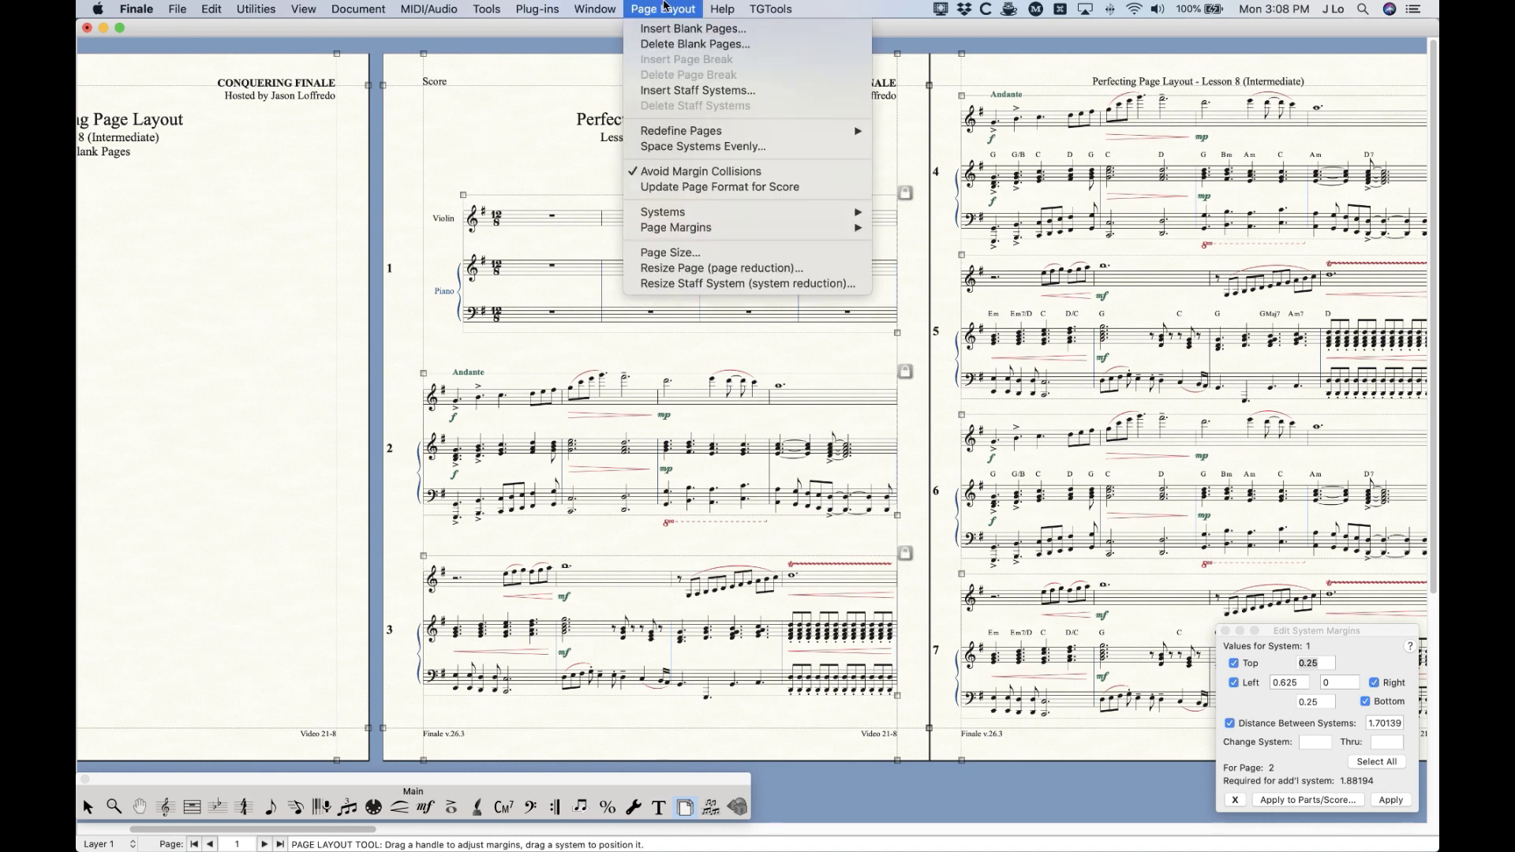
pyautogui.moveTo(702, 138)
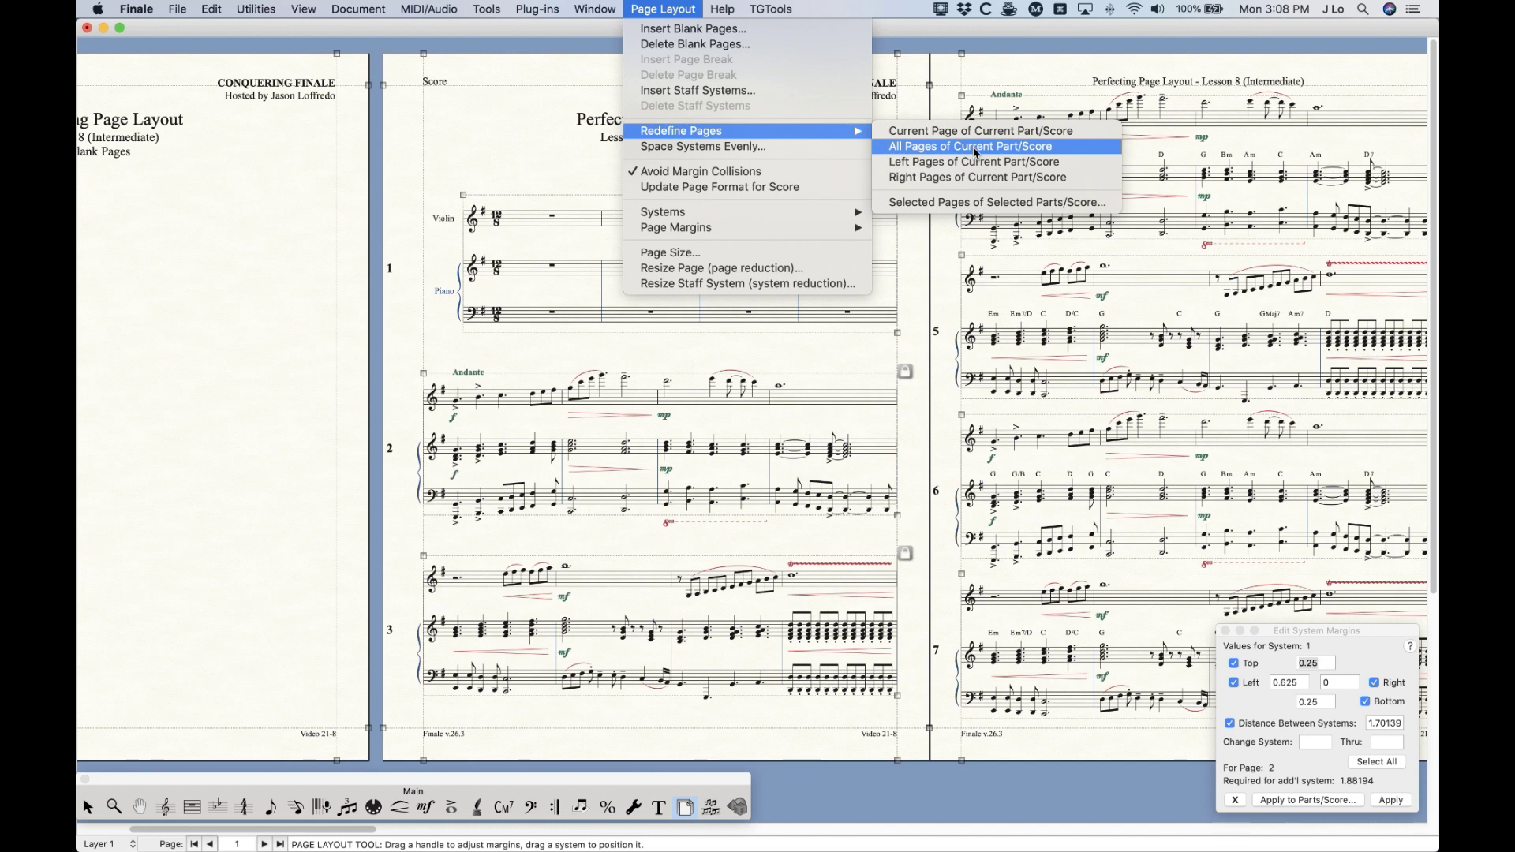
# Step: Examine the system and facing-page margins in the score's page format, and cancel without changing them
pyautogui.moveTo(359, 9)
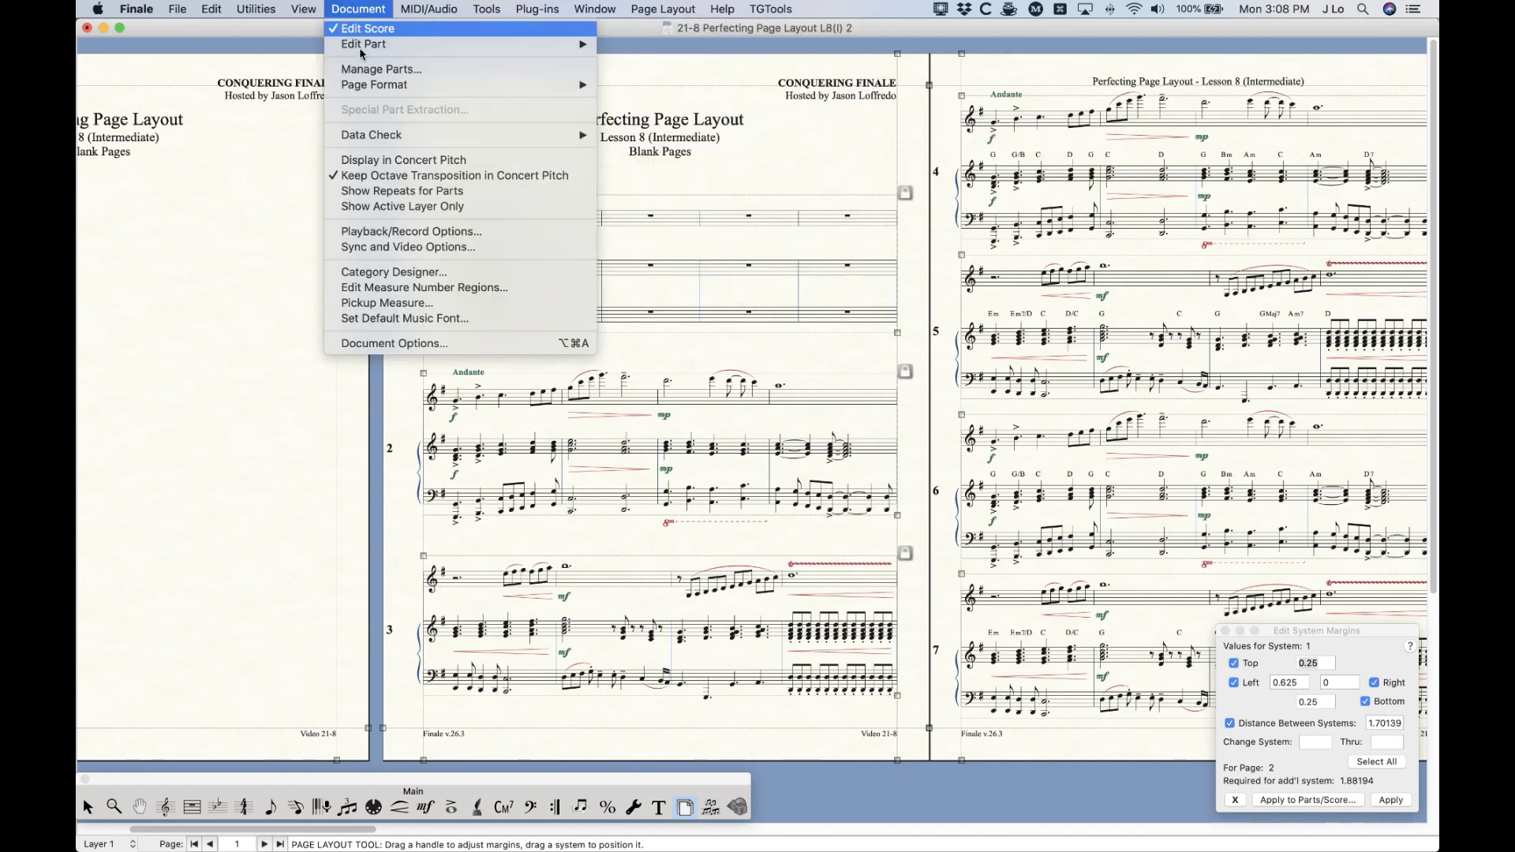
pyautogui.moveTo(369, 91)
pyautogui.click(624, 85)
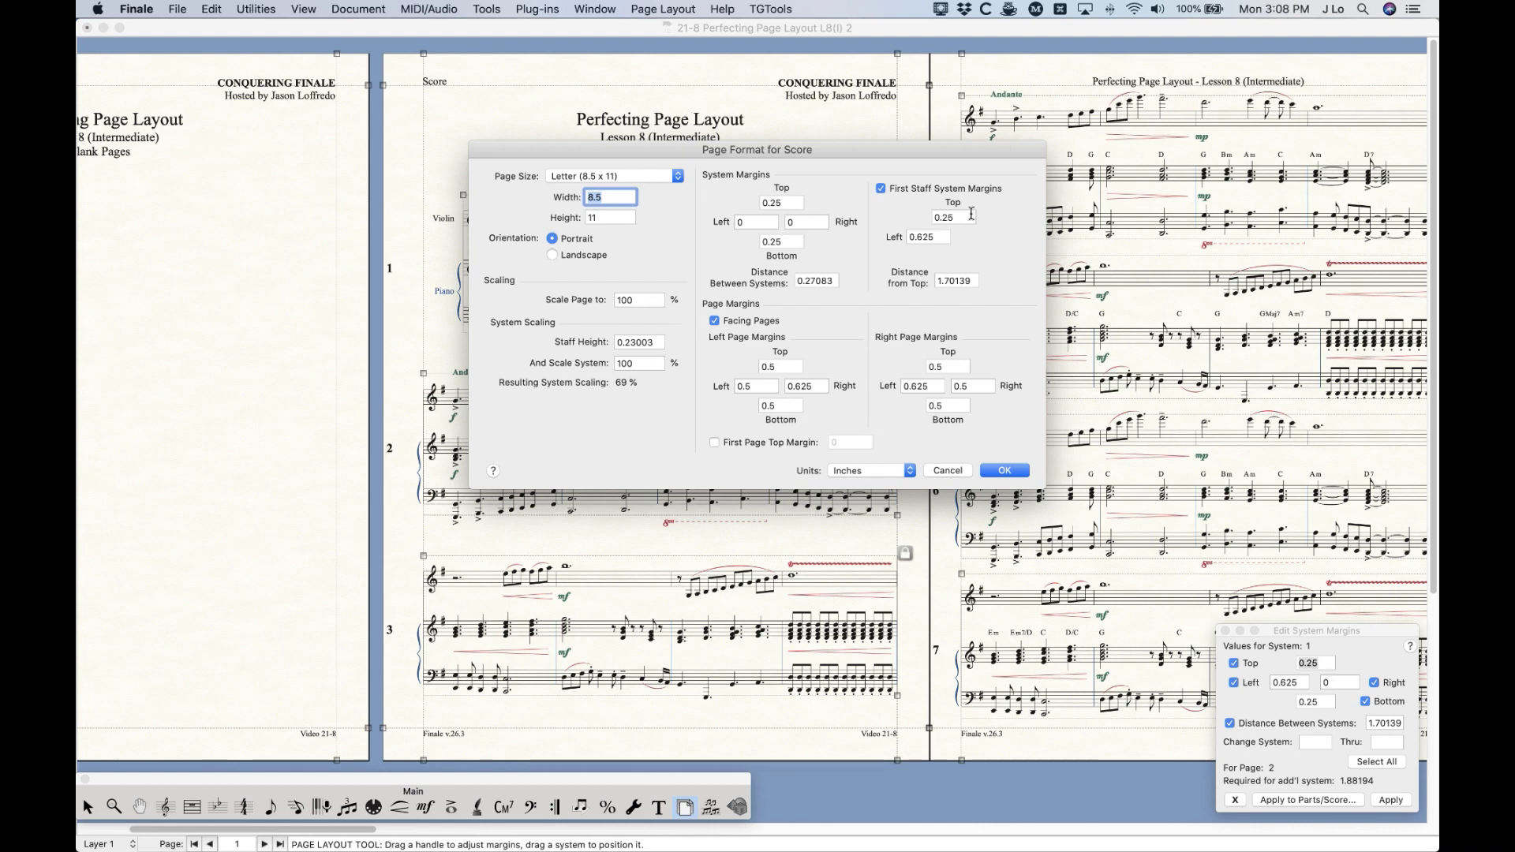
pyautogui.moveTo(789, 151); pyautogui.dragTo(735, 132)
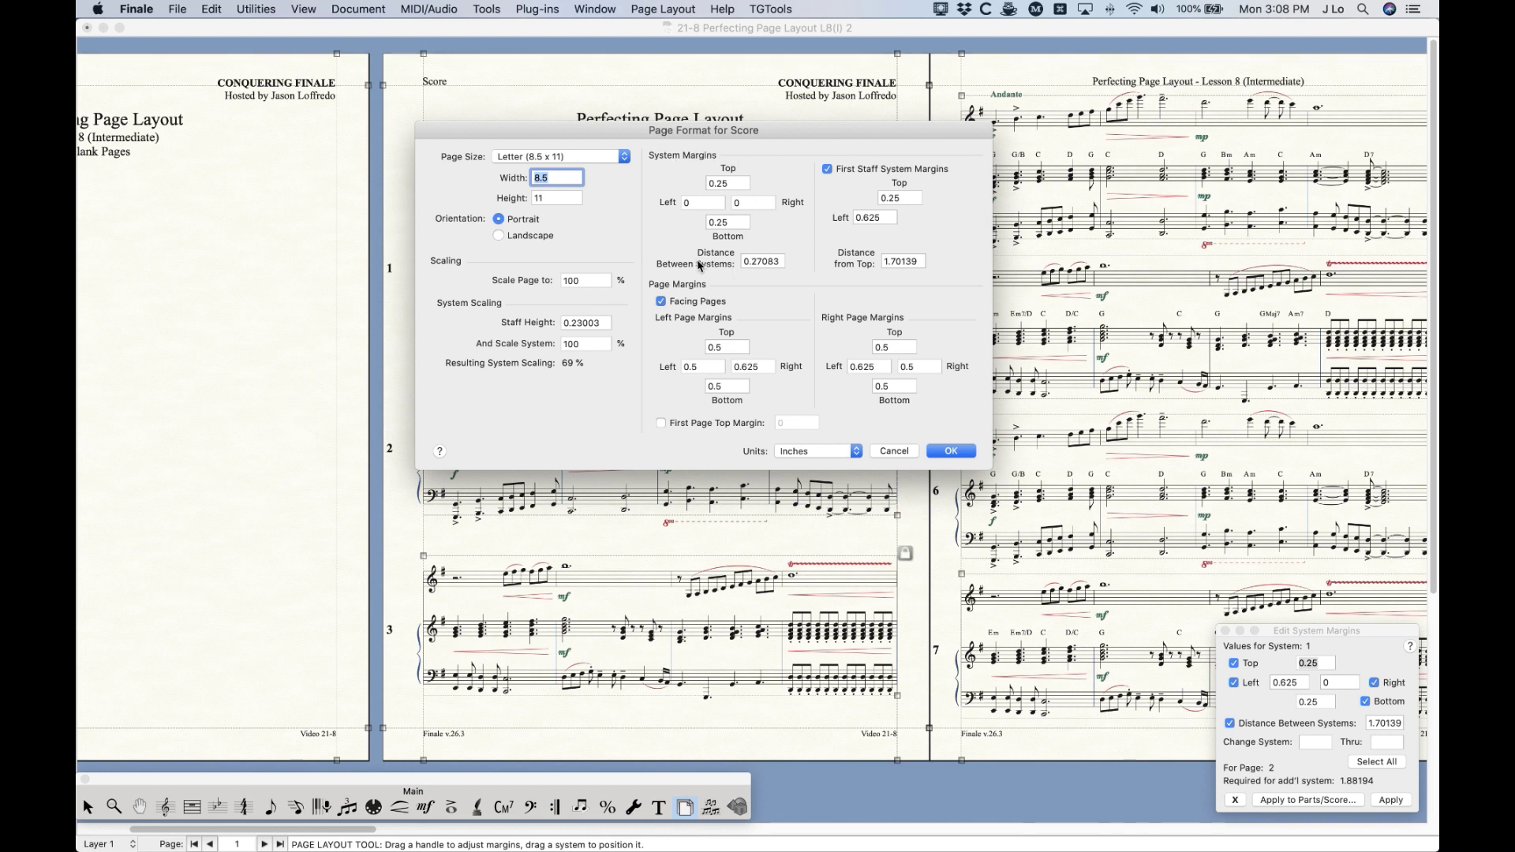
pyautogui.doubleClick(780, 262)
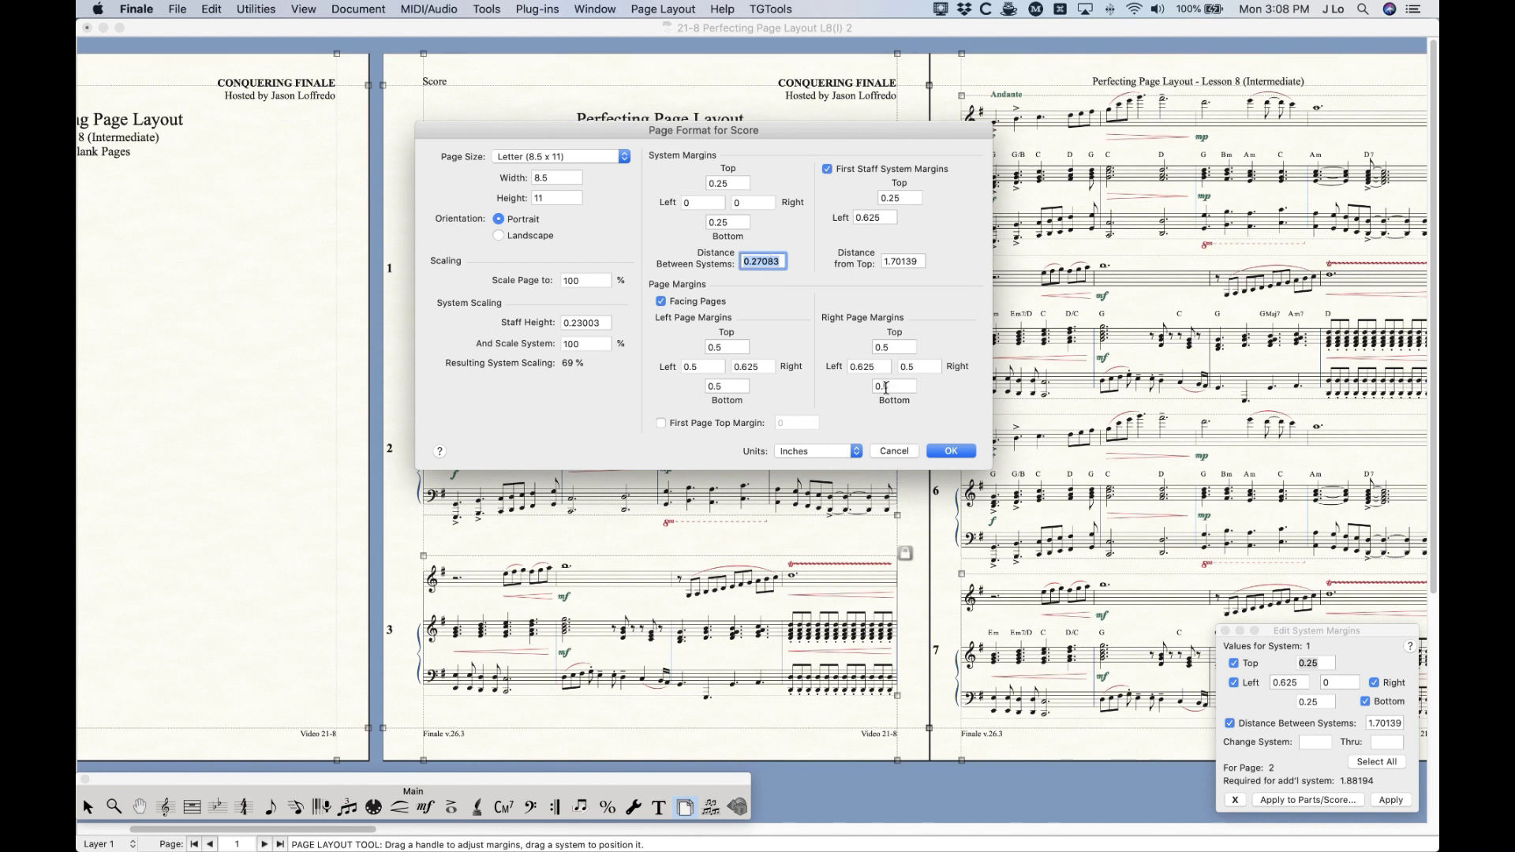
pyautogui.click(894, 451)
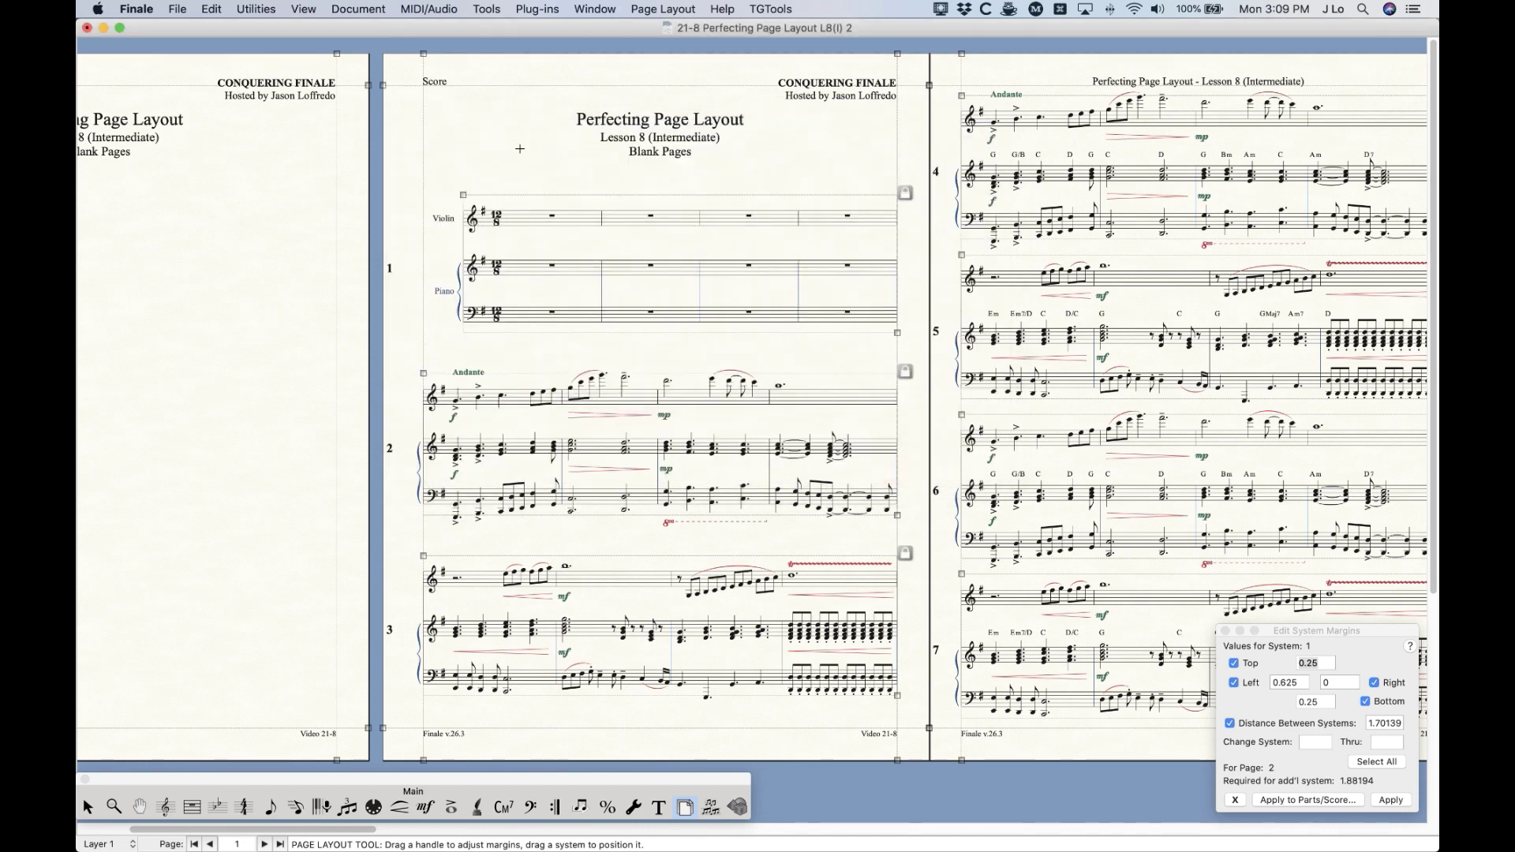
# Step: Remove the manual margin adjustments from both sides of page 2 and page 3 in the score
pyautogui.hscroll(3, 532, 213)
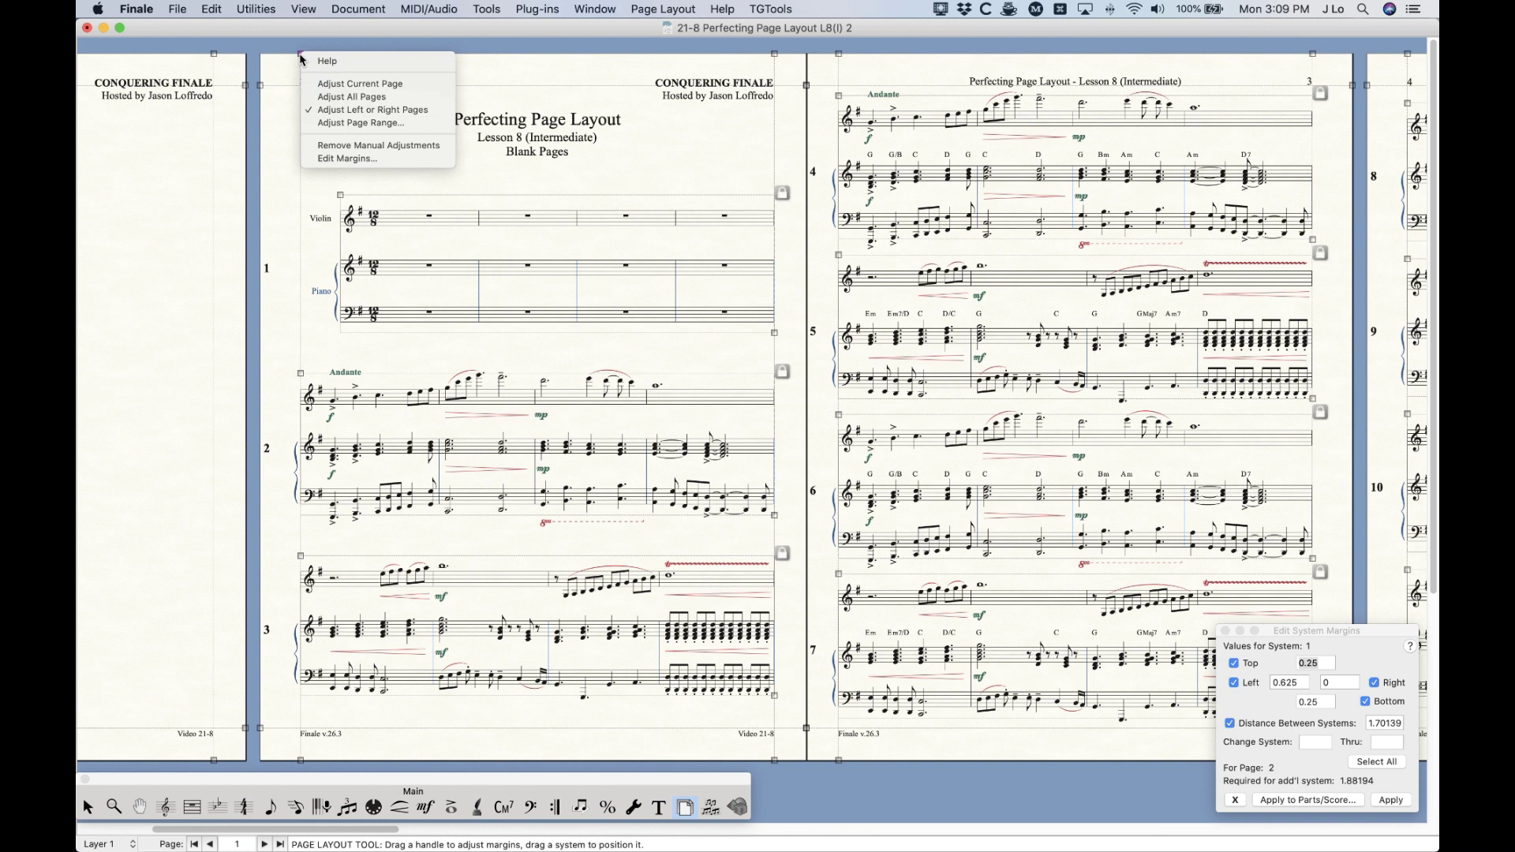
pyautogui.click(419, 151)
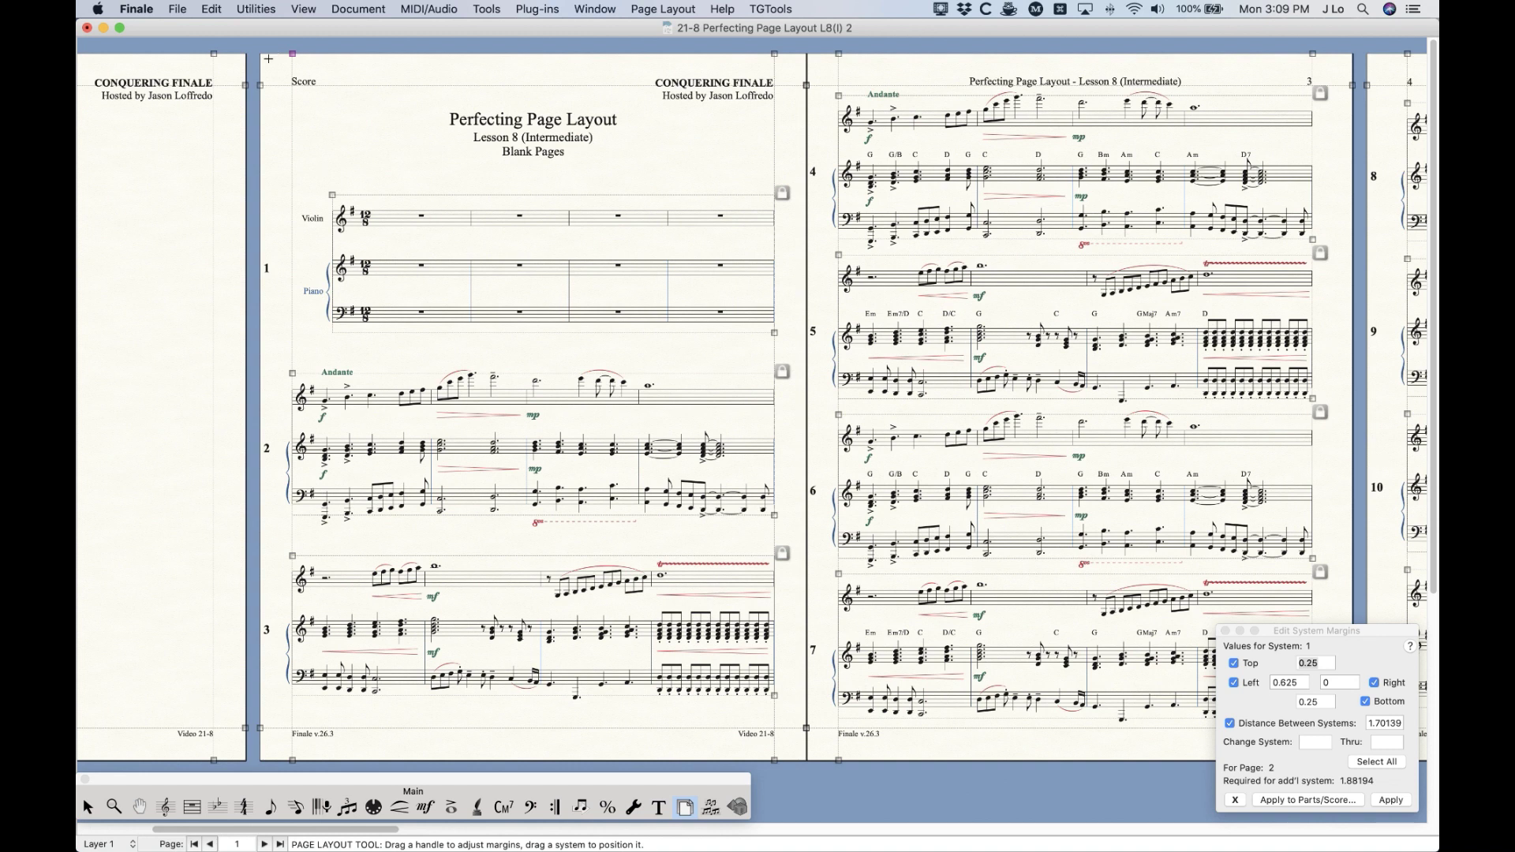
pyautogui.rightClick(777, 56)
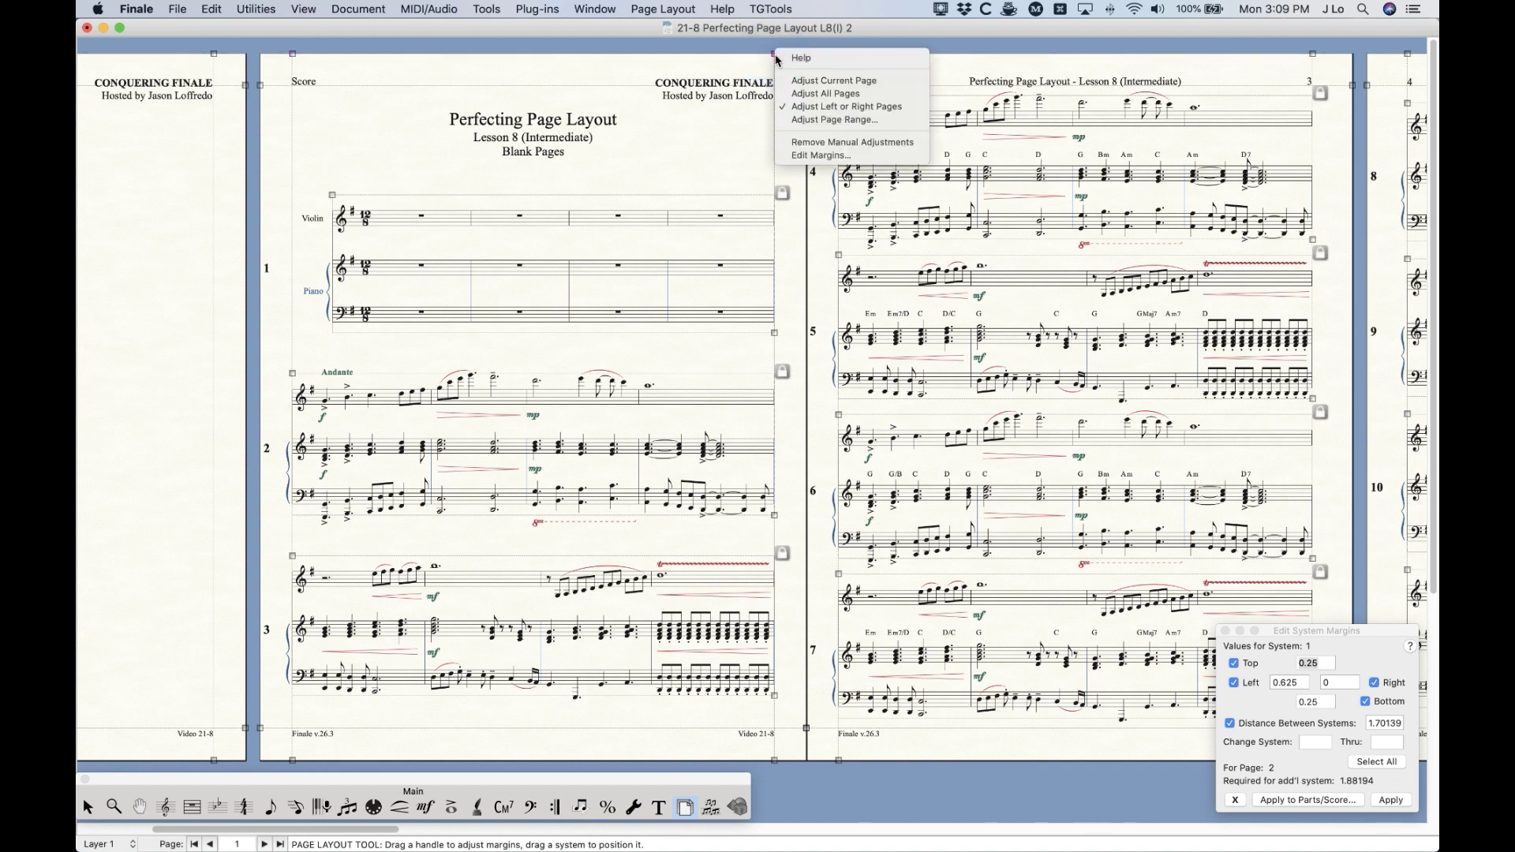
pyautogui.click(814, 143)
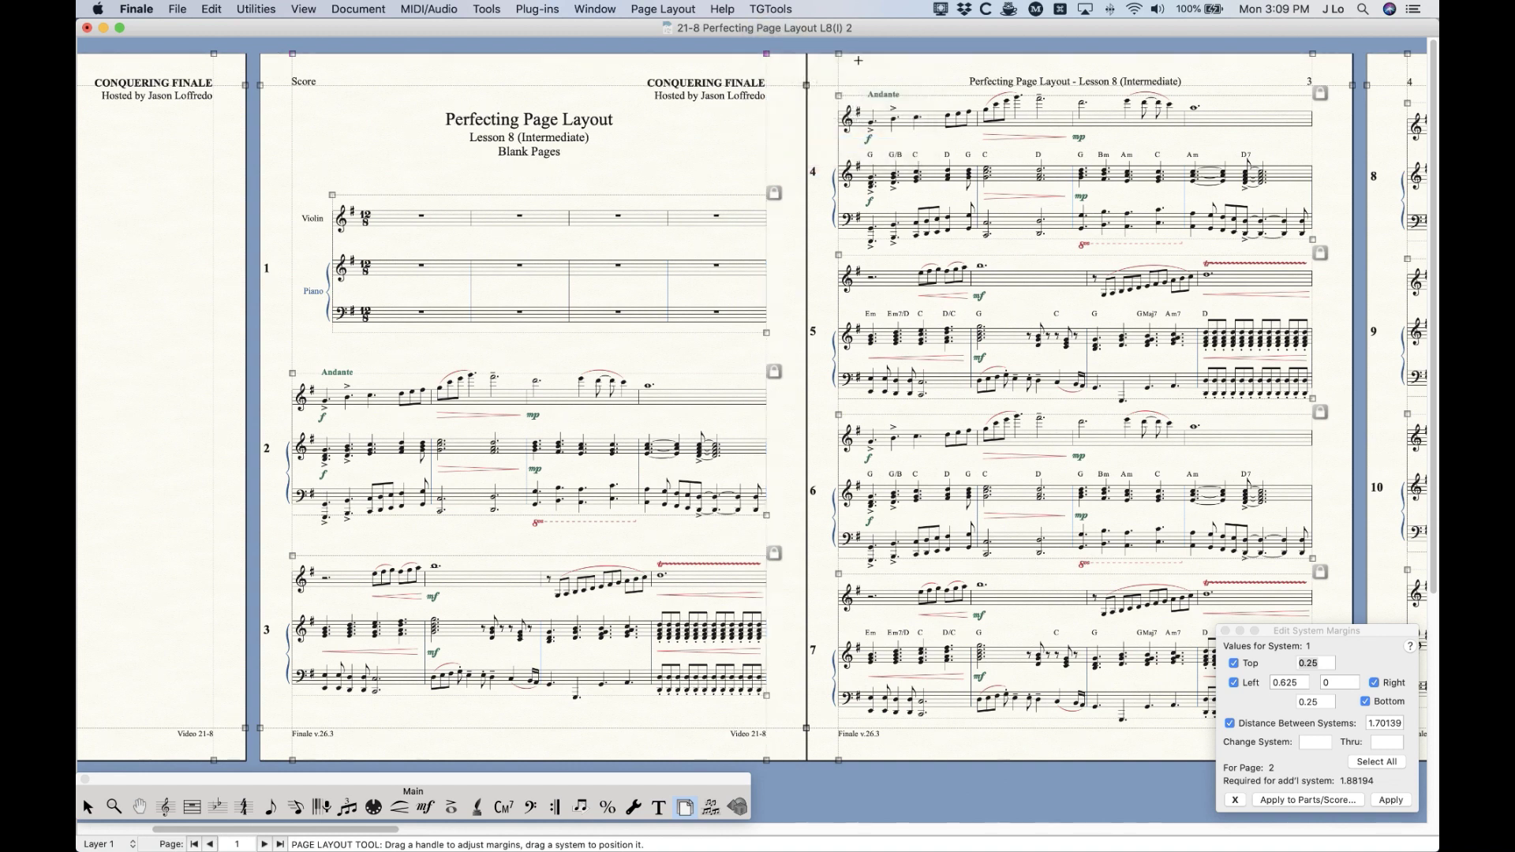
pyautogui.rightClick(839, 56)
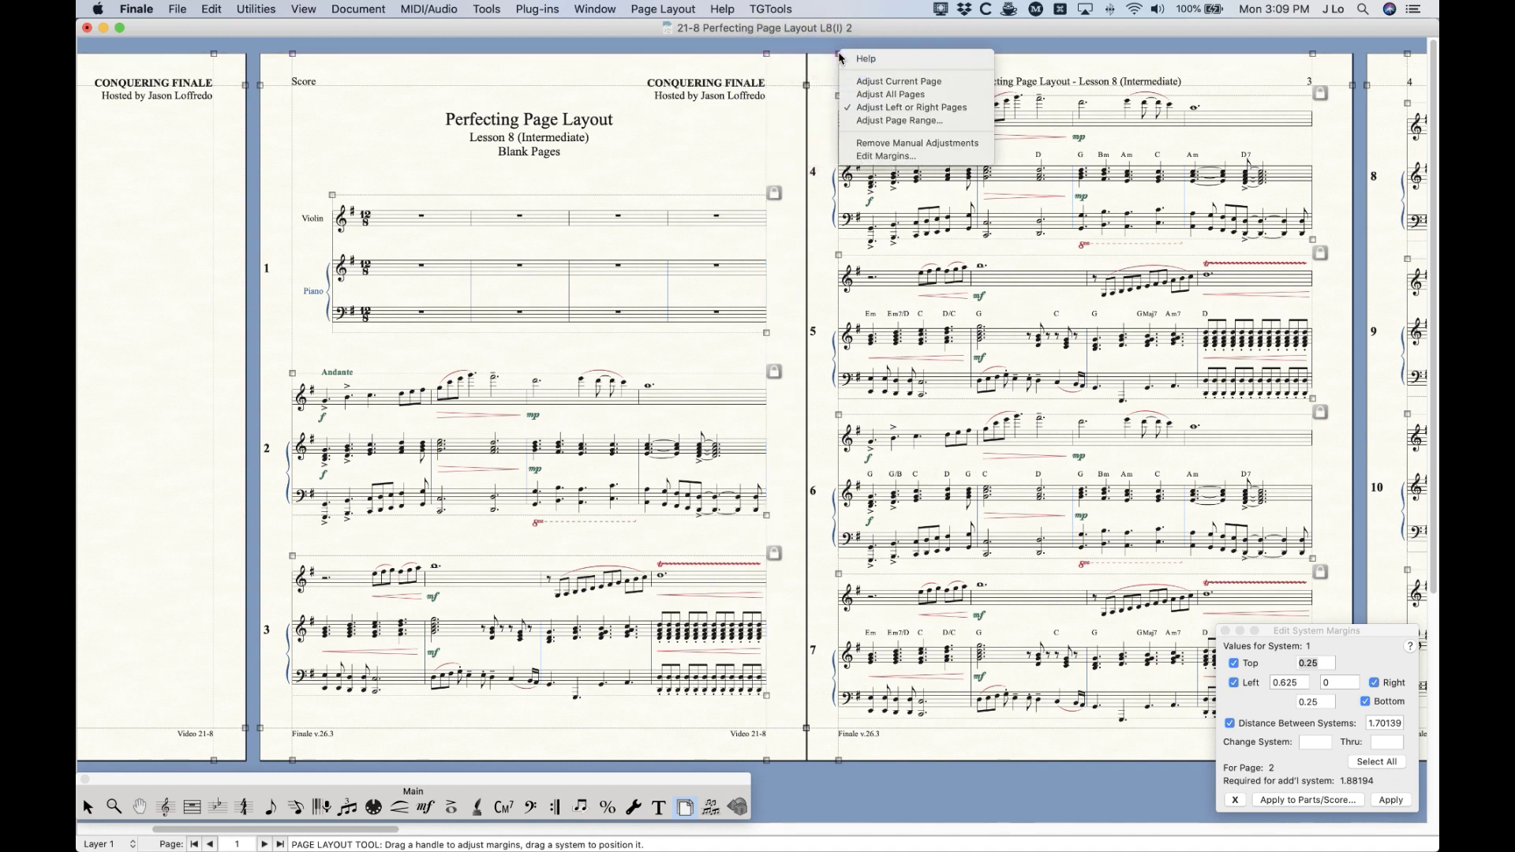
pyautogui.click(892, 142)
pyautogui.rightClick(1314, 55)
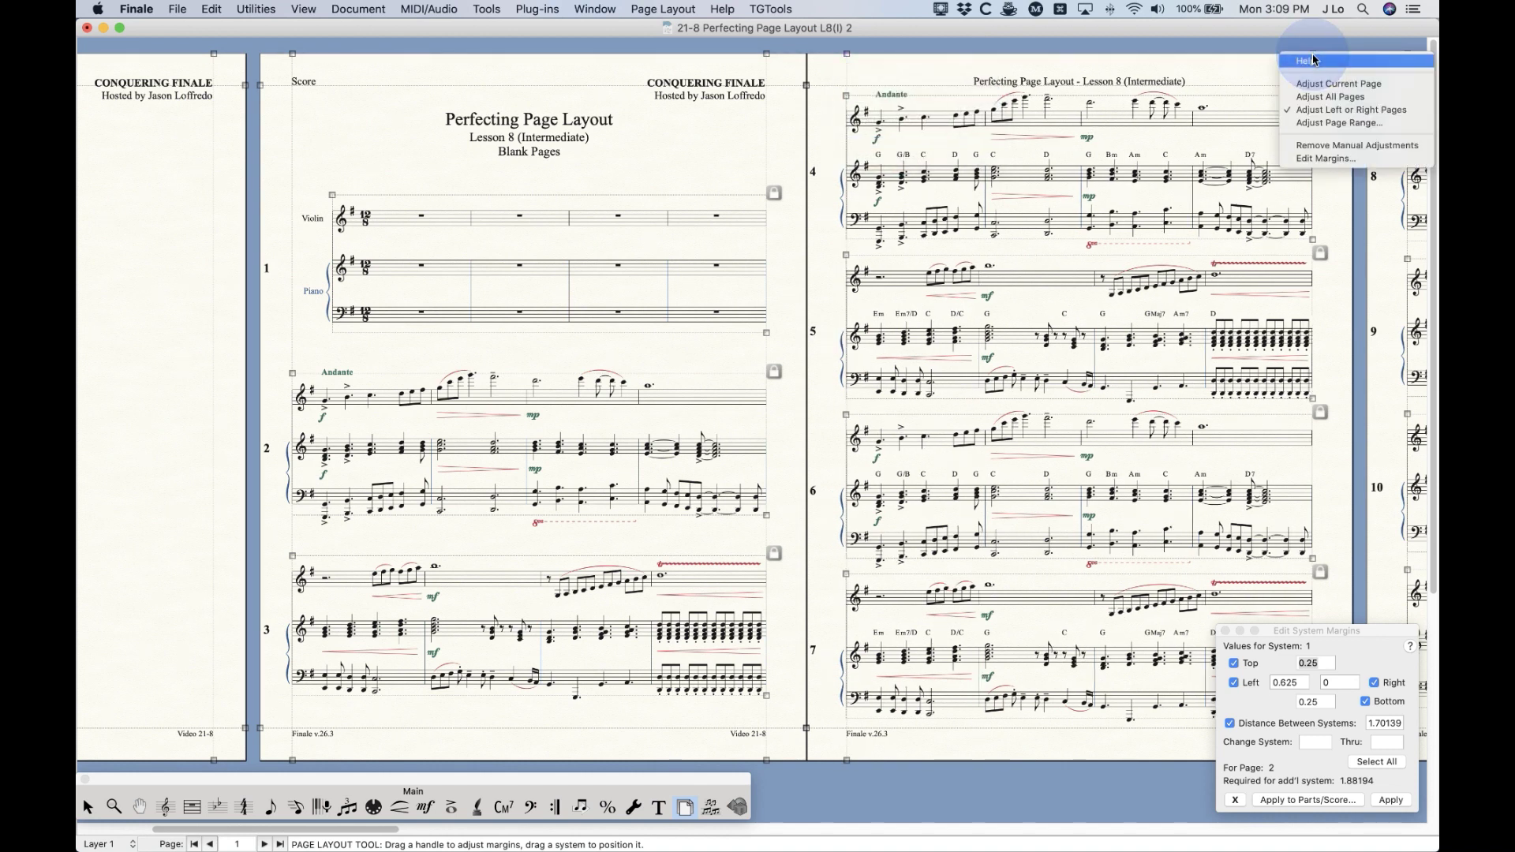
pyautogui.click(1345, 145)
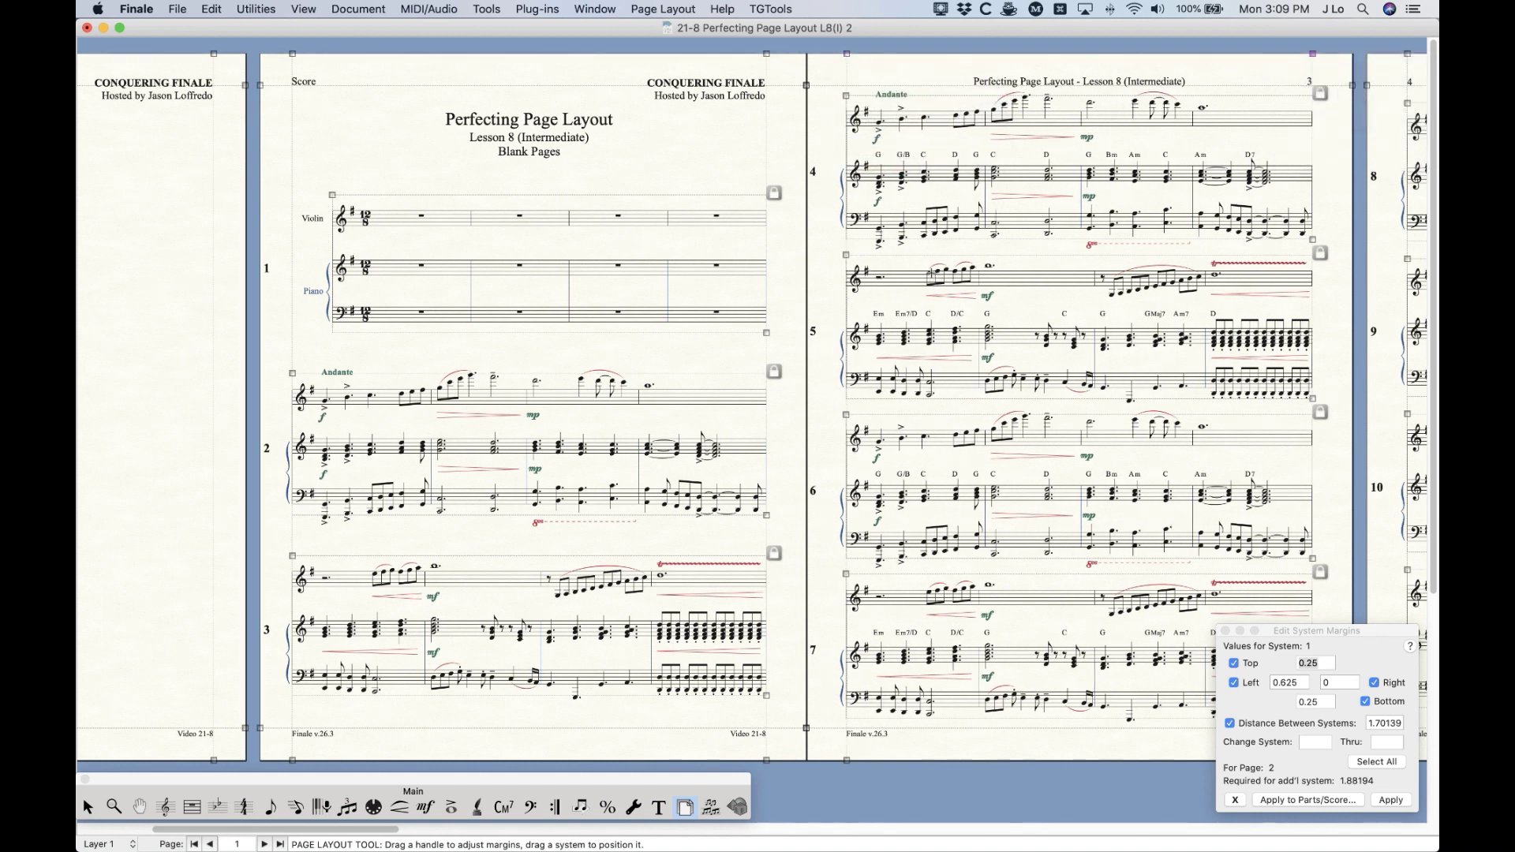
# Step: Check the facing-page margins on the following pages, and examine the options for which pages a margin adjustment affects
pyautogui.hscroll(3, 716, 284)
pyautogui.hscroll(1, 709, 279)
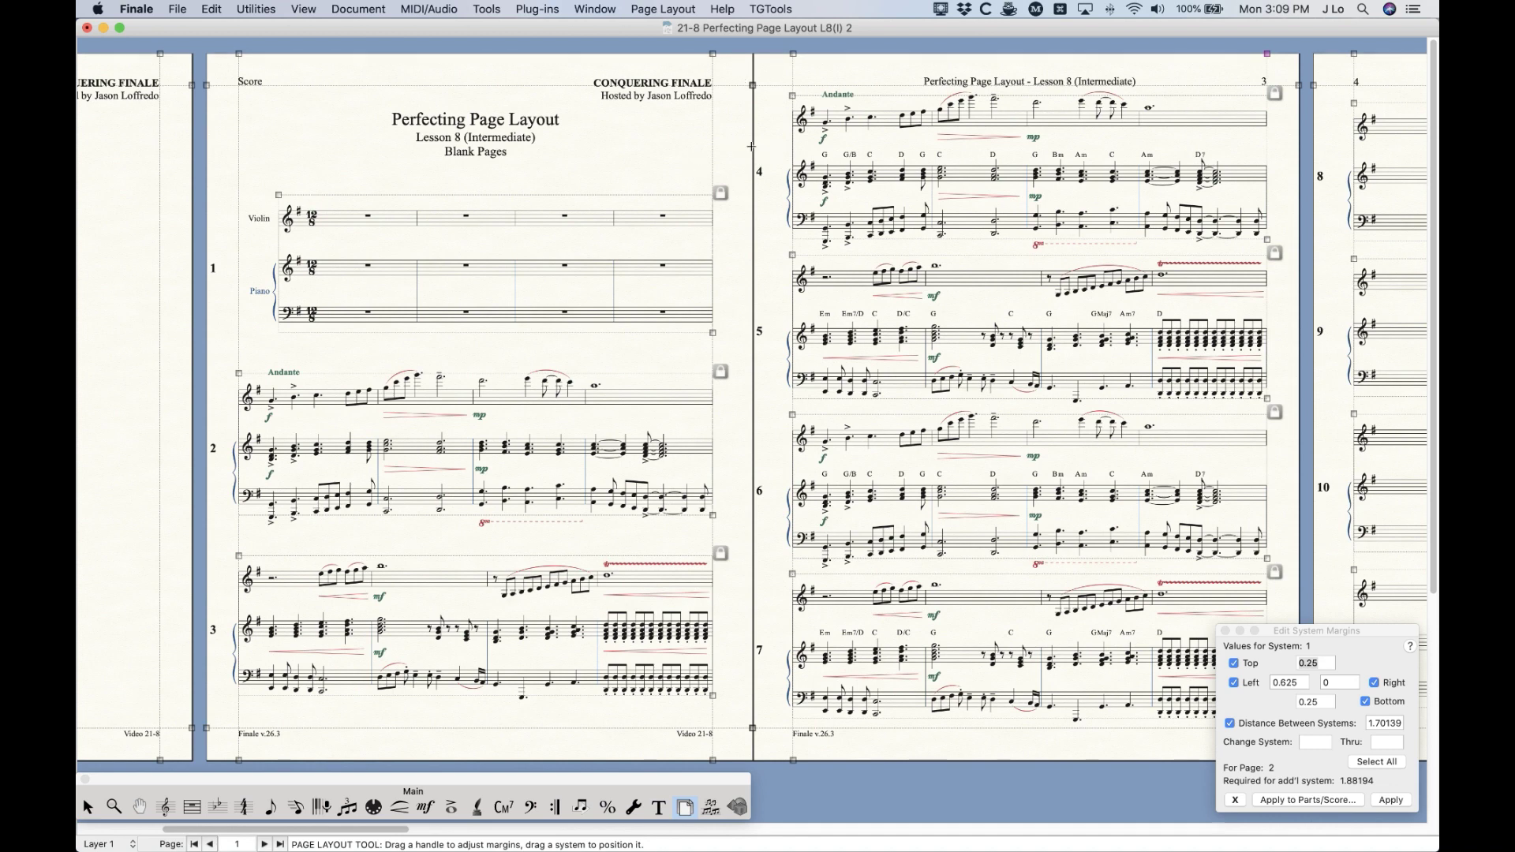
pyautogui.hscroll(20, 710, 334)
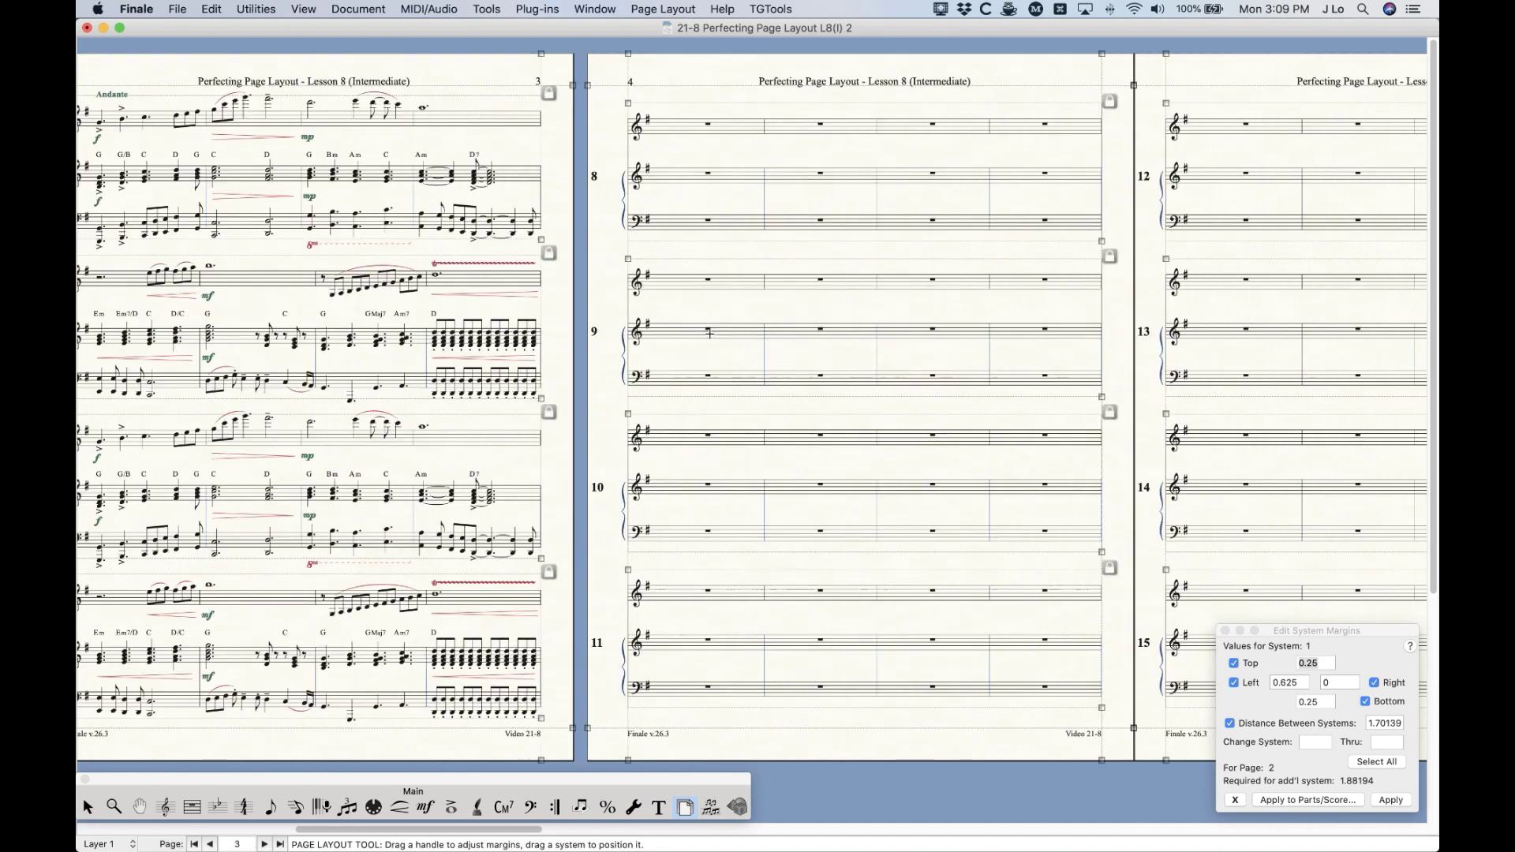
pyautogui.hscroll(-5, 709, 334)
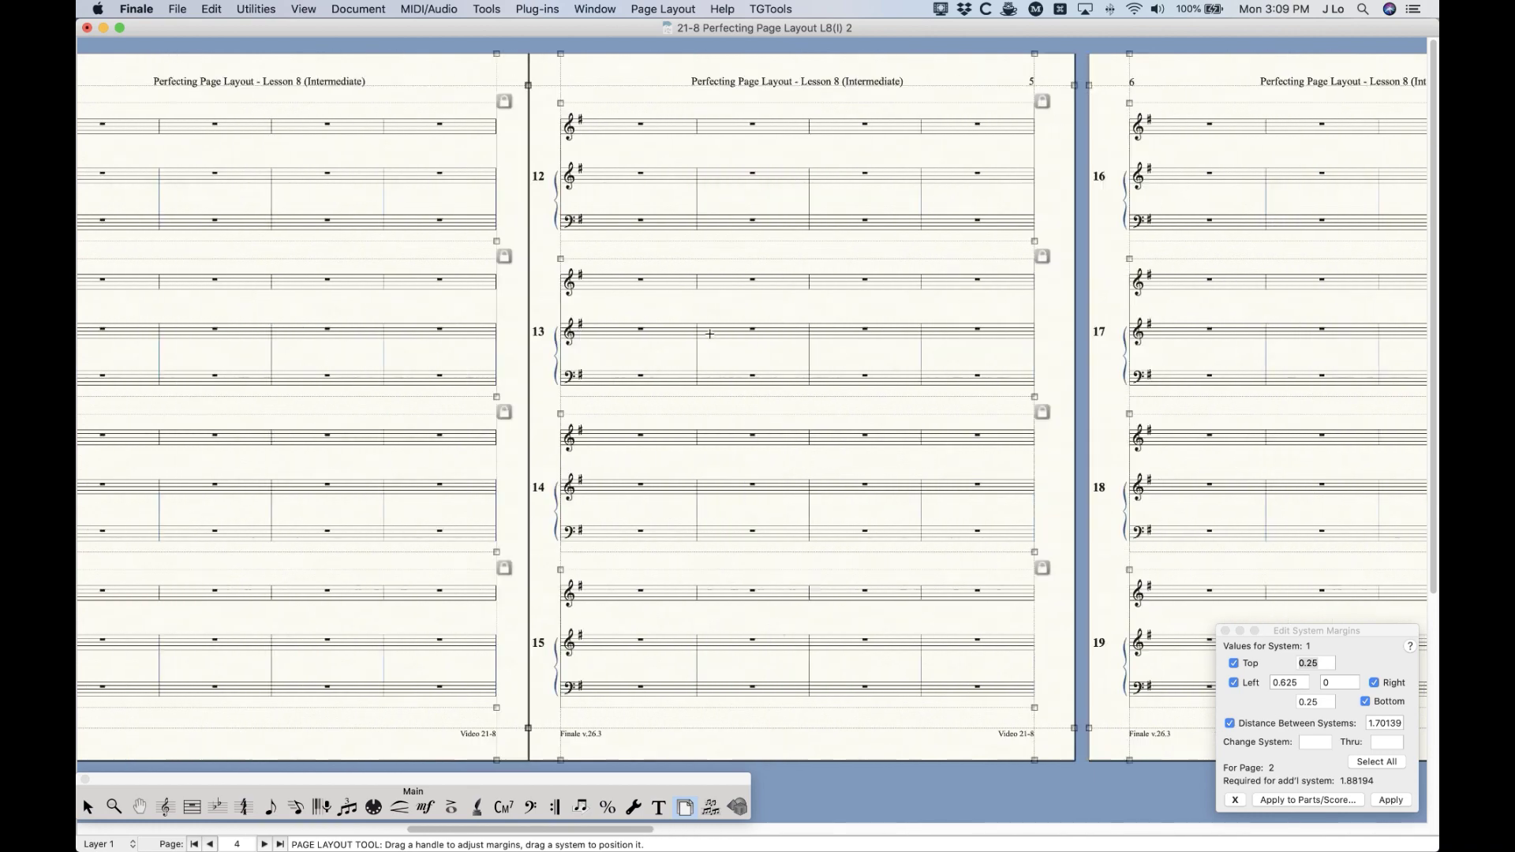
pyautogui.hscroll(-20, 709, 334)
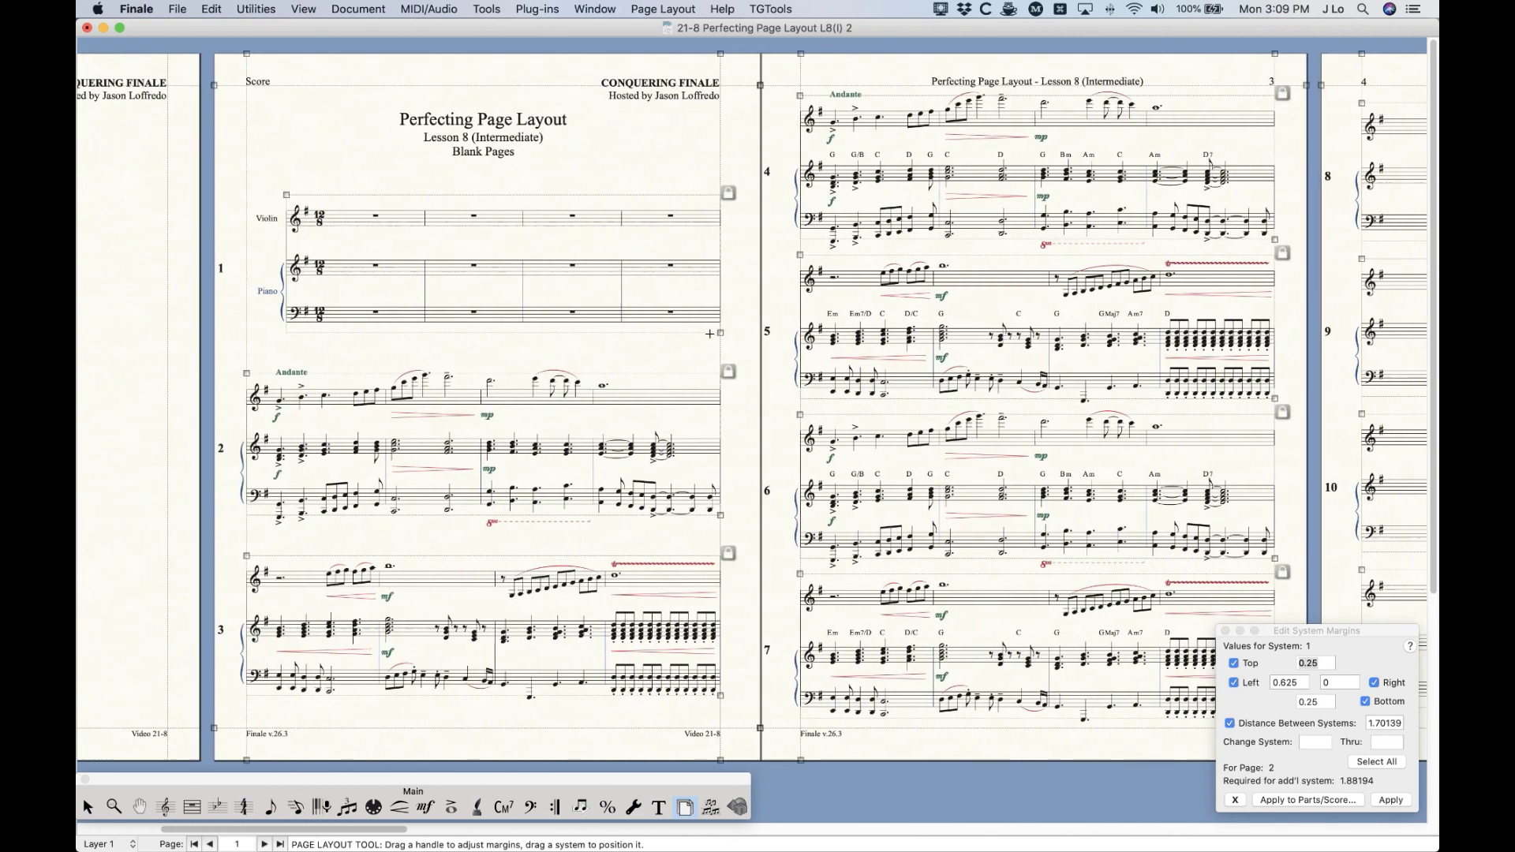
pyautogui.hscroll(3, 709, 334)
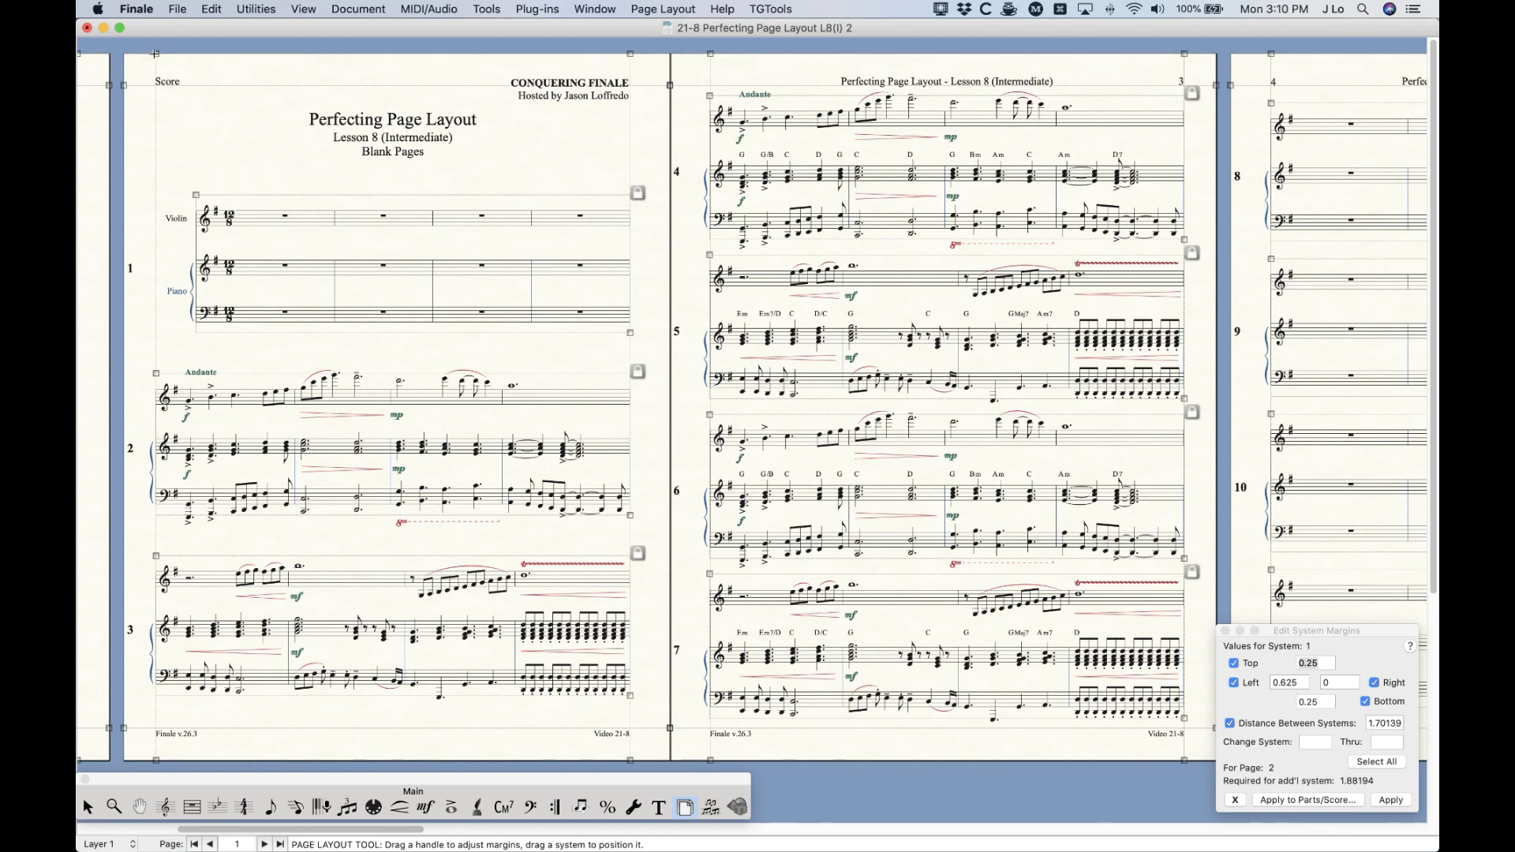
pyautogui.rightClick(156, 55)
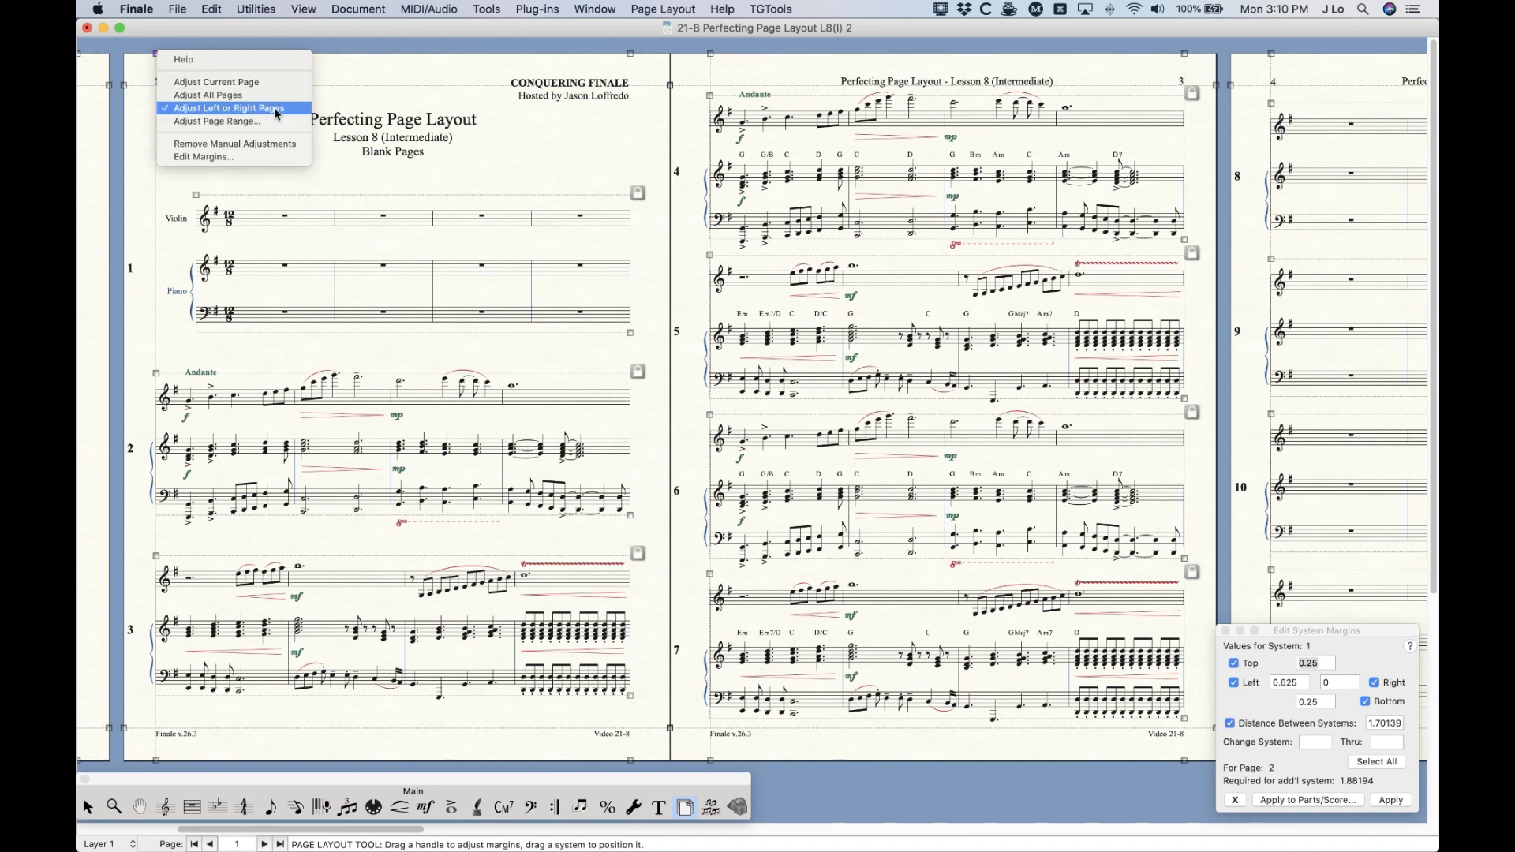
pyautogui.click(664, 8)
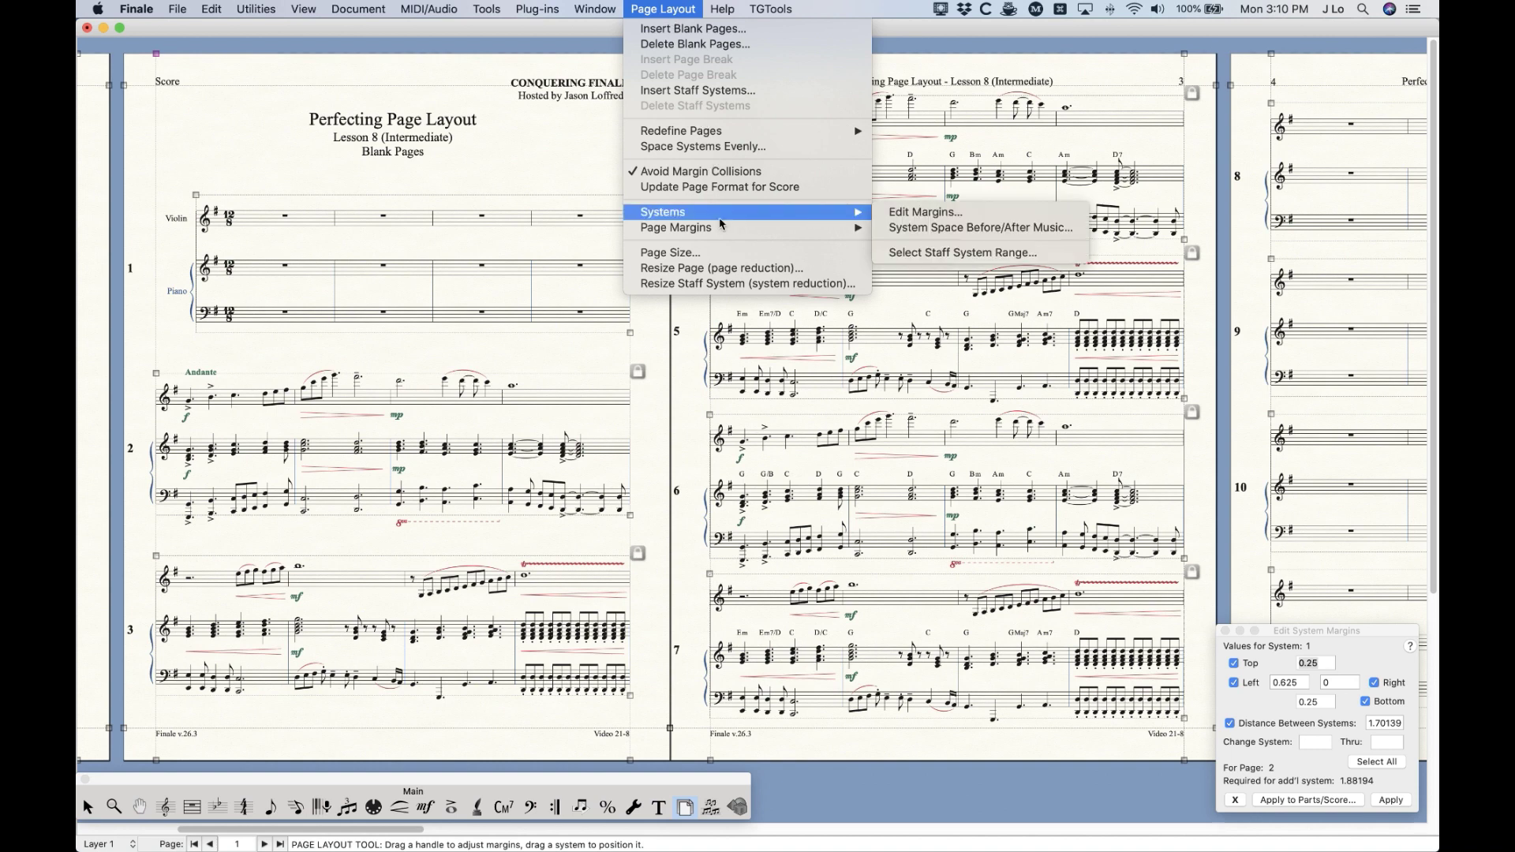
pyautogui.moveTo(718, 229)
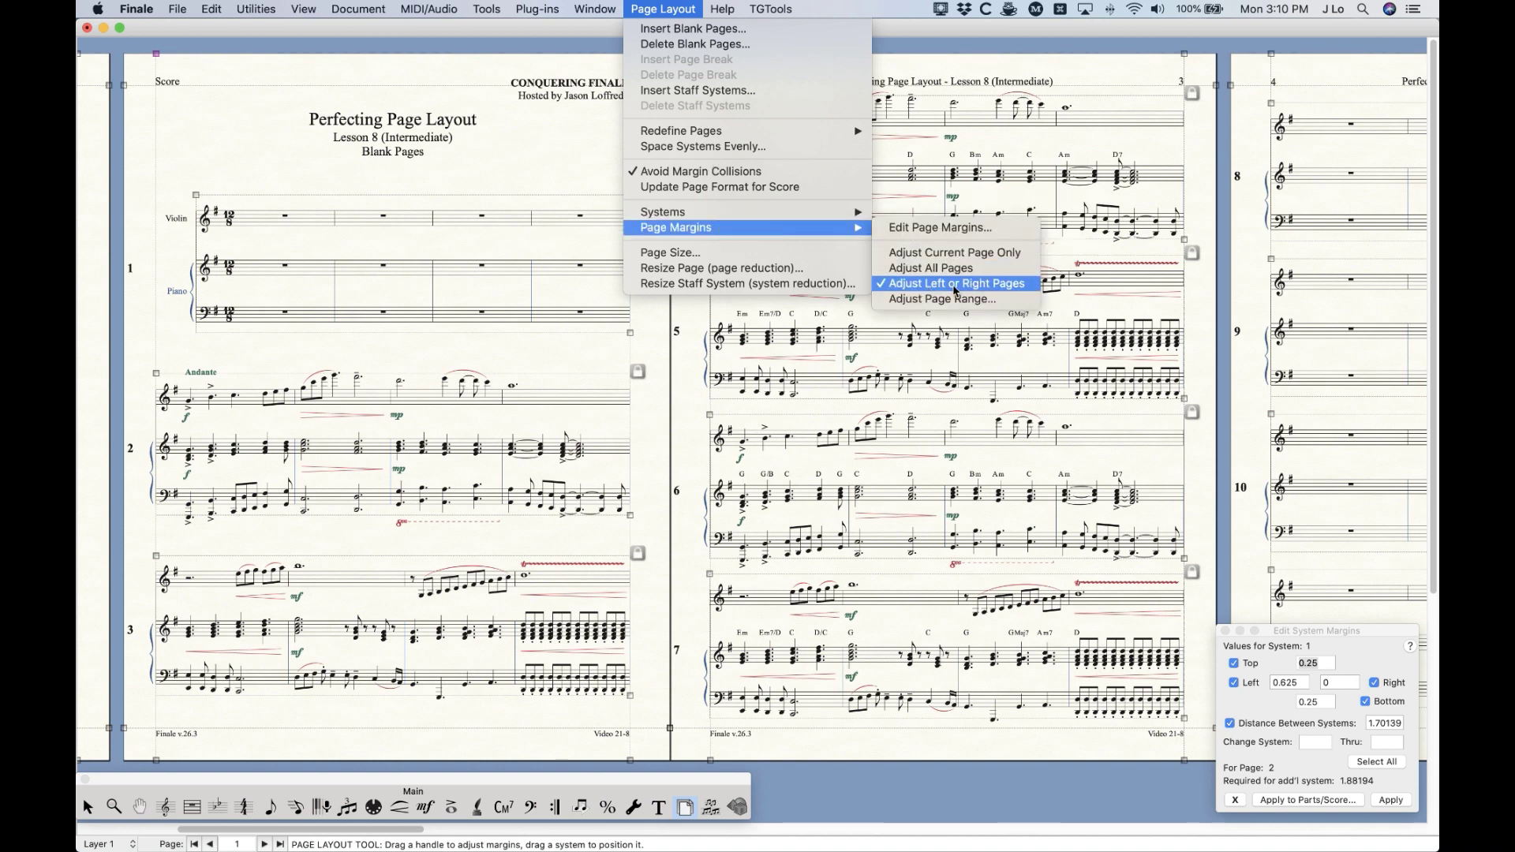
pyautogui.click(555, 184)
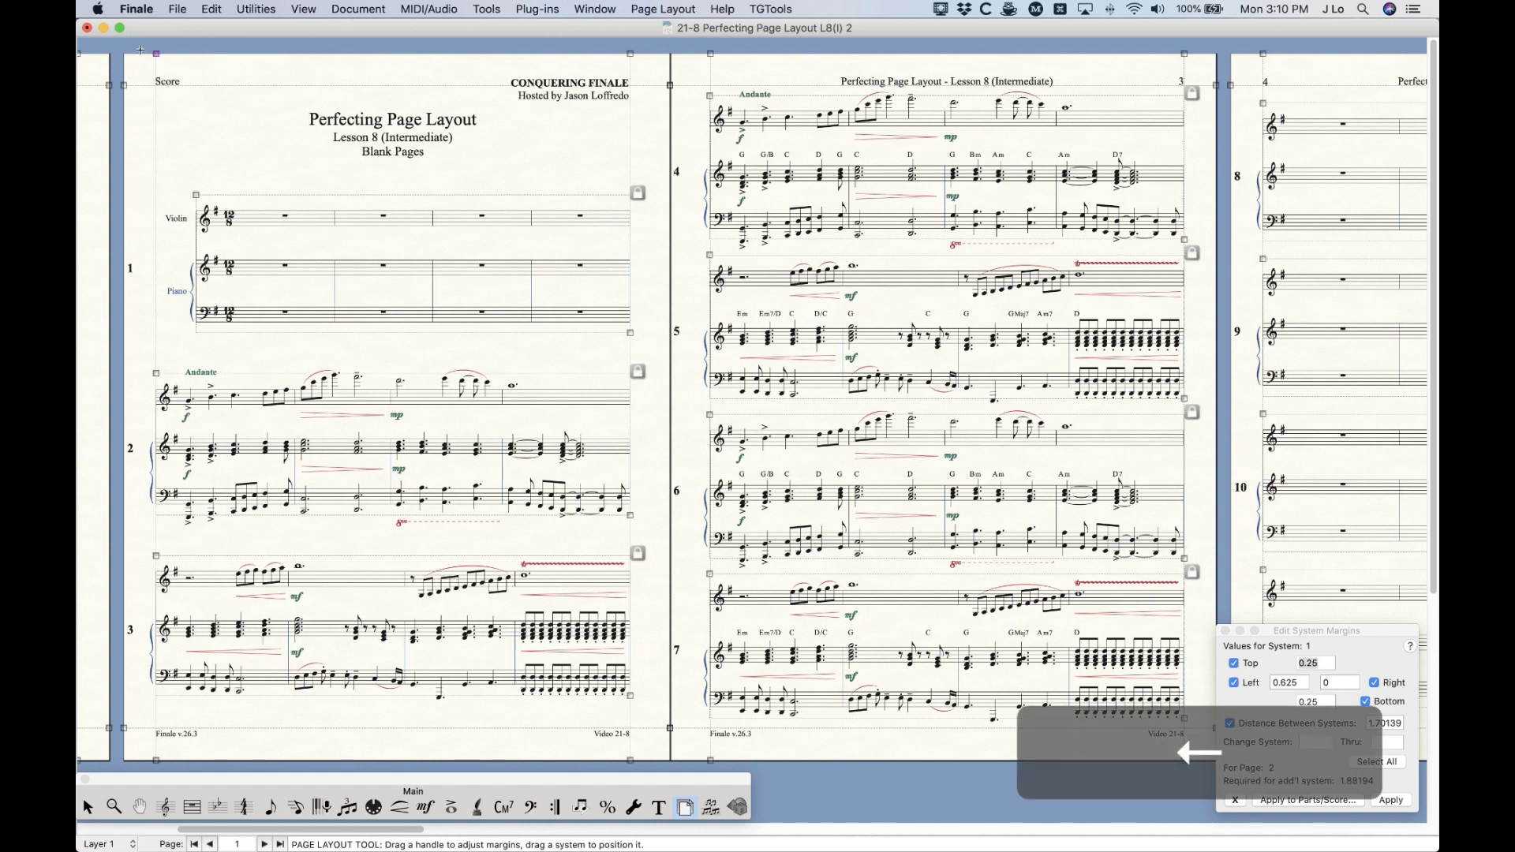
# Step: Nudge the side margins of pages 2 and 3 so the adjustments apply to all left or right pages, and check the affected-pages option
pyautogui.click(630, 54)
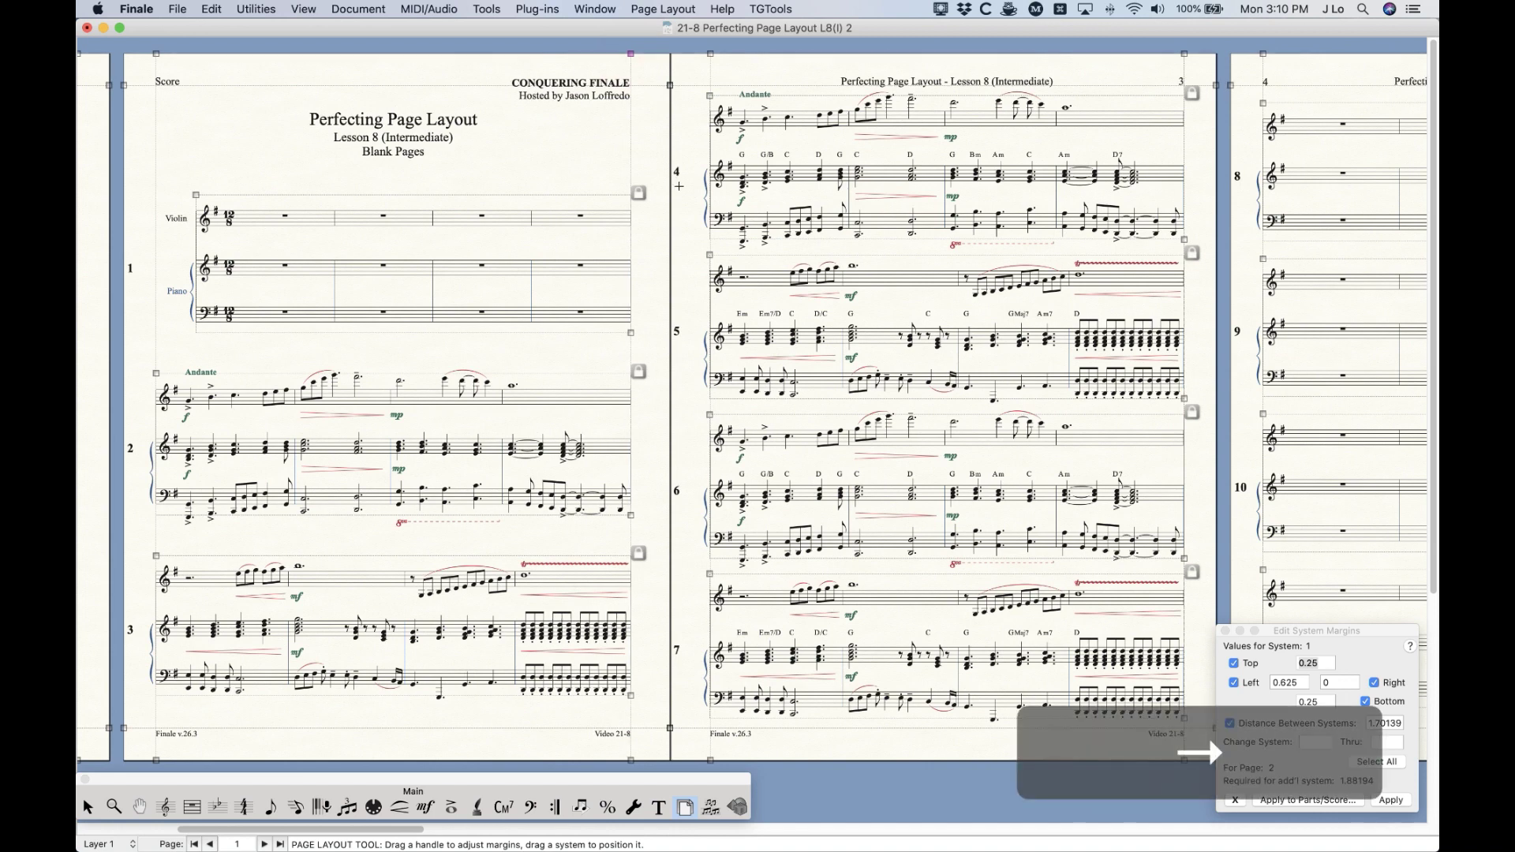
pyautogui.click(710, 54)
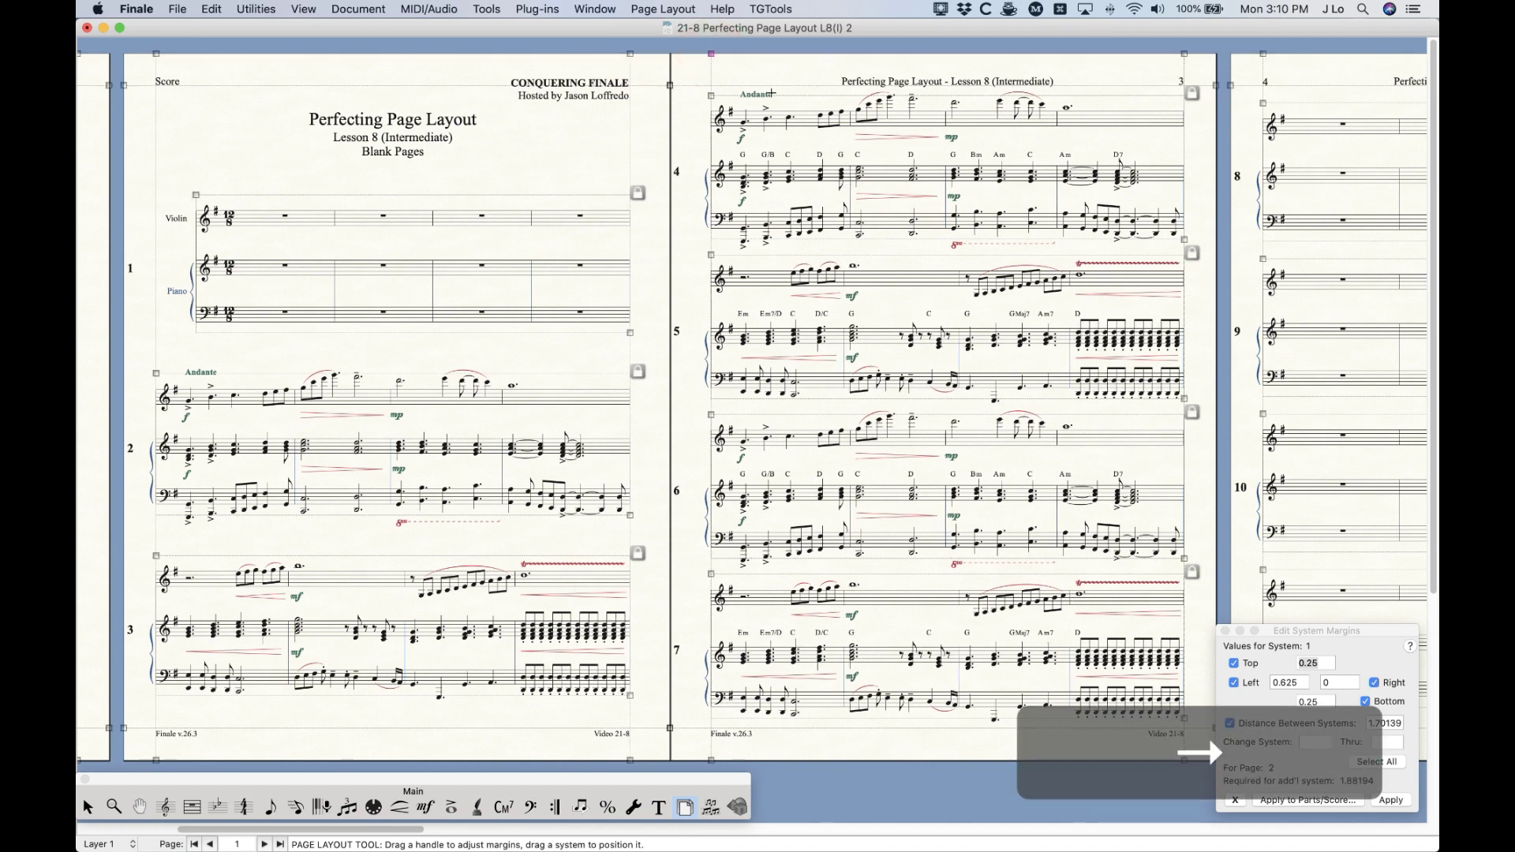
pyautogui.click(1184, 54)
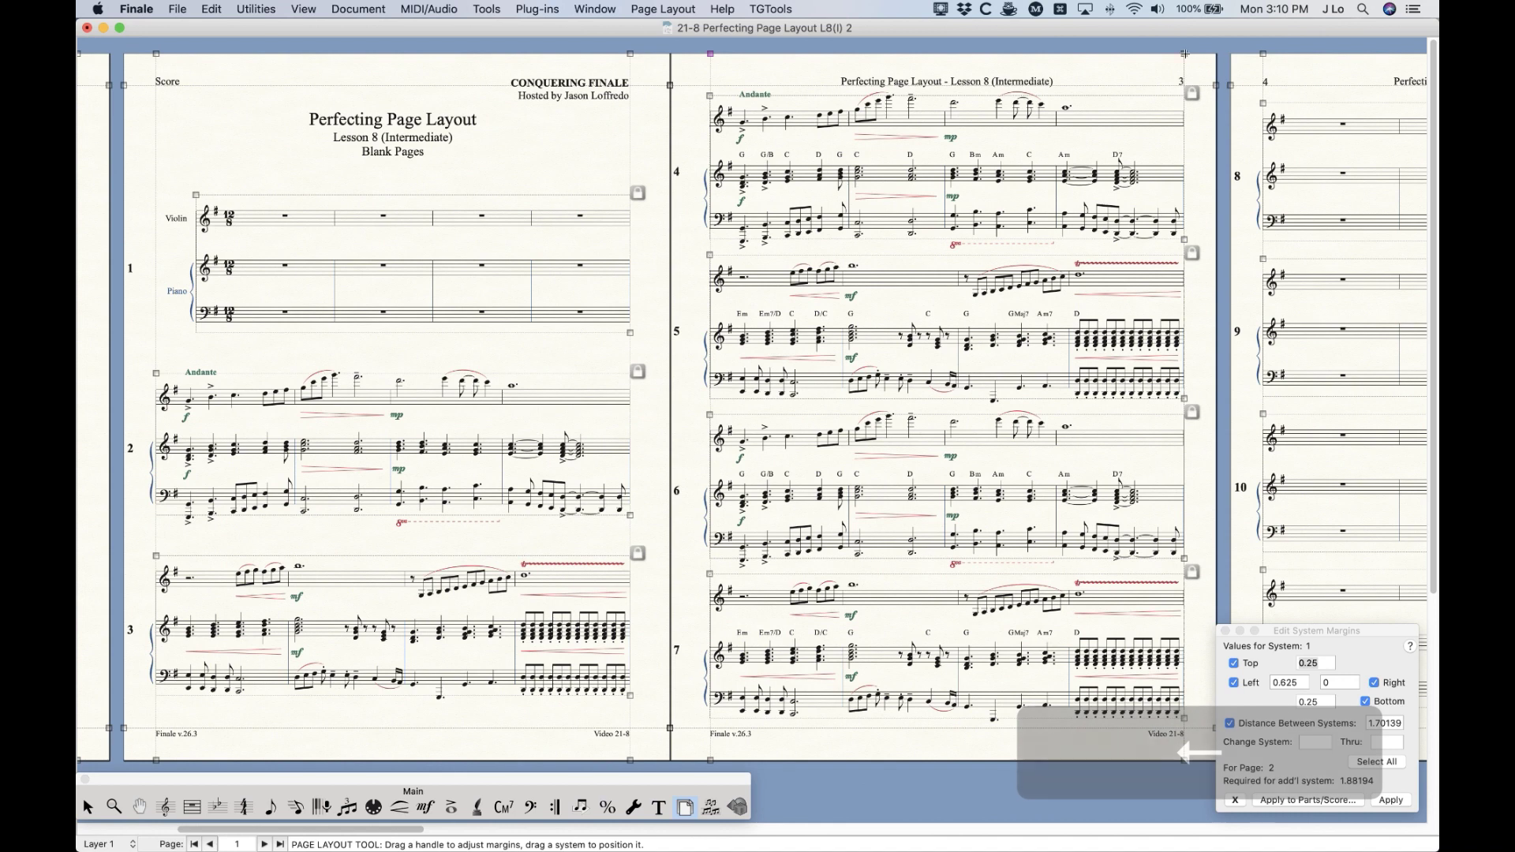
pyautogui.press('Right')
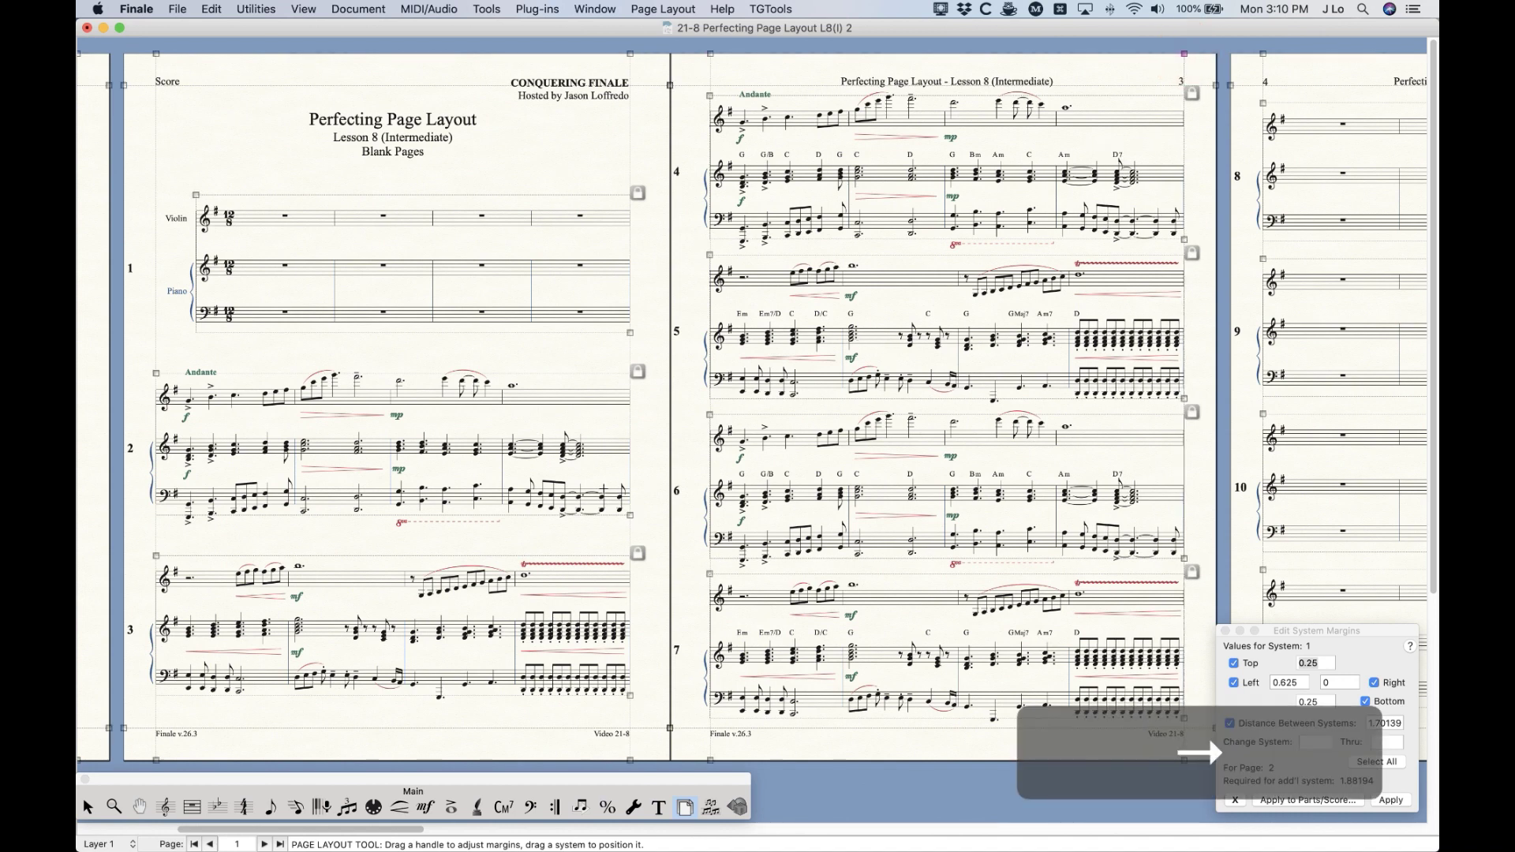
pyautogui.rightClick(156, 54)
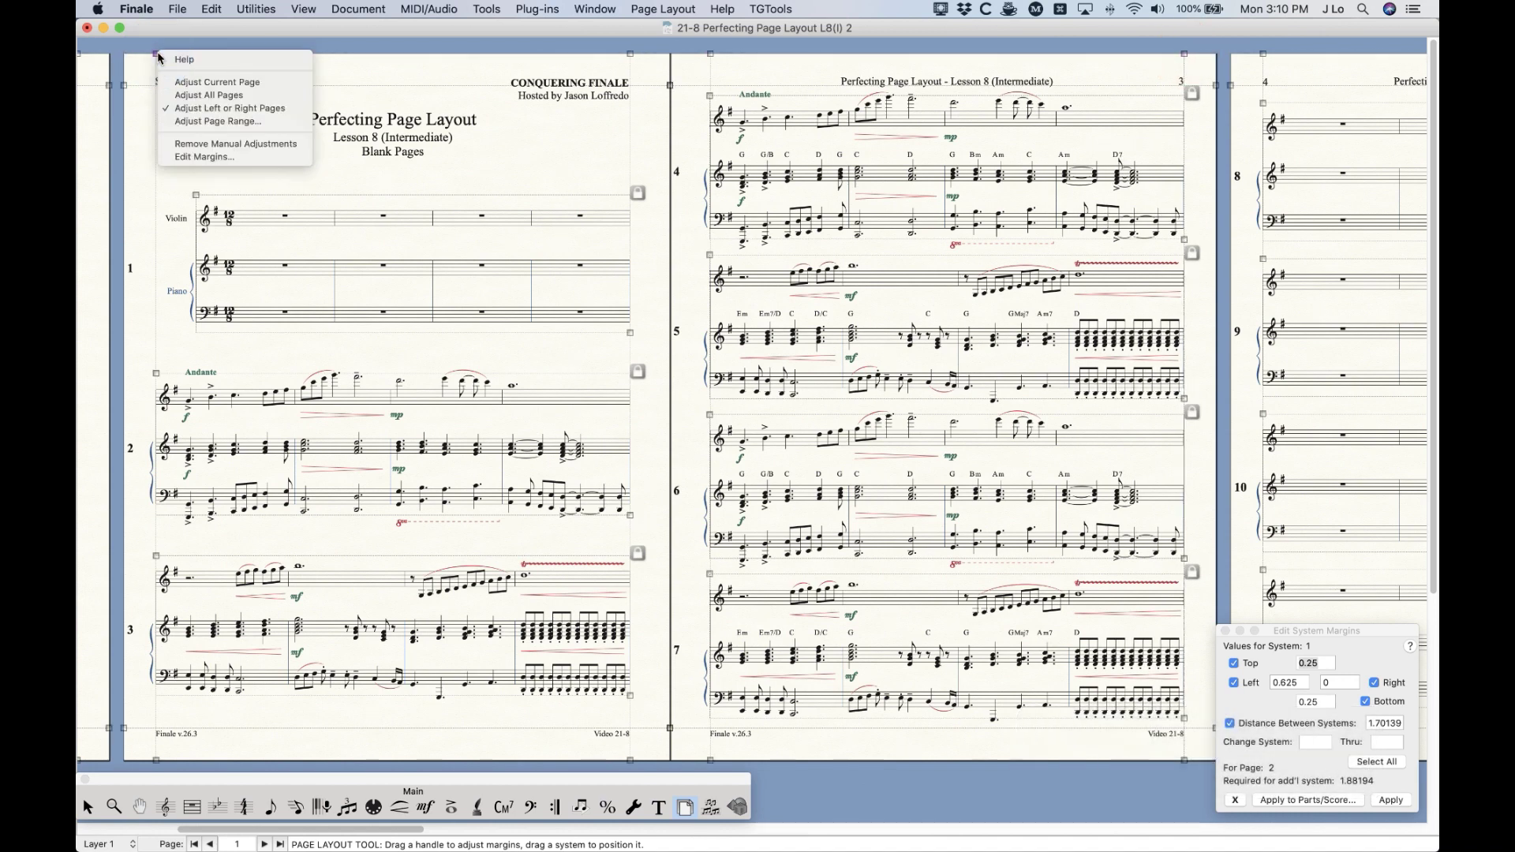
pyautogui.click(390, 90)
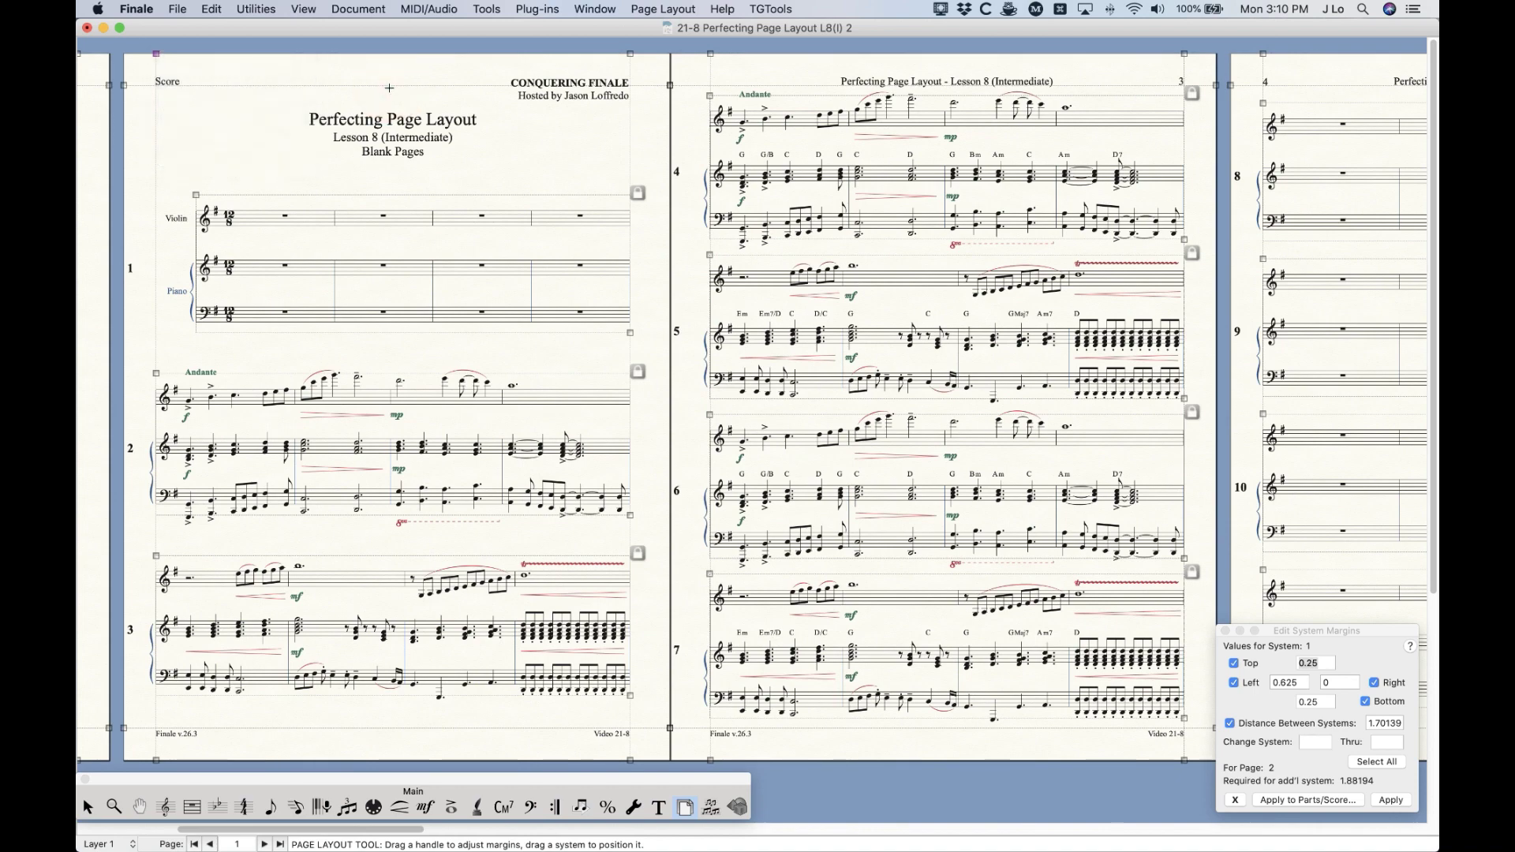
# Step: Check that the facing-page margins are consistent on the score's pages from page 3 through page 10
pyautogui.hscroll(10, 497, 313)
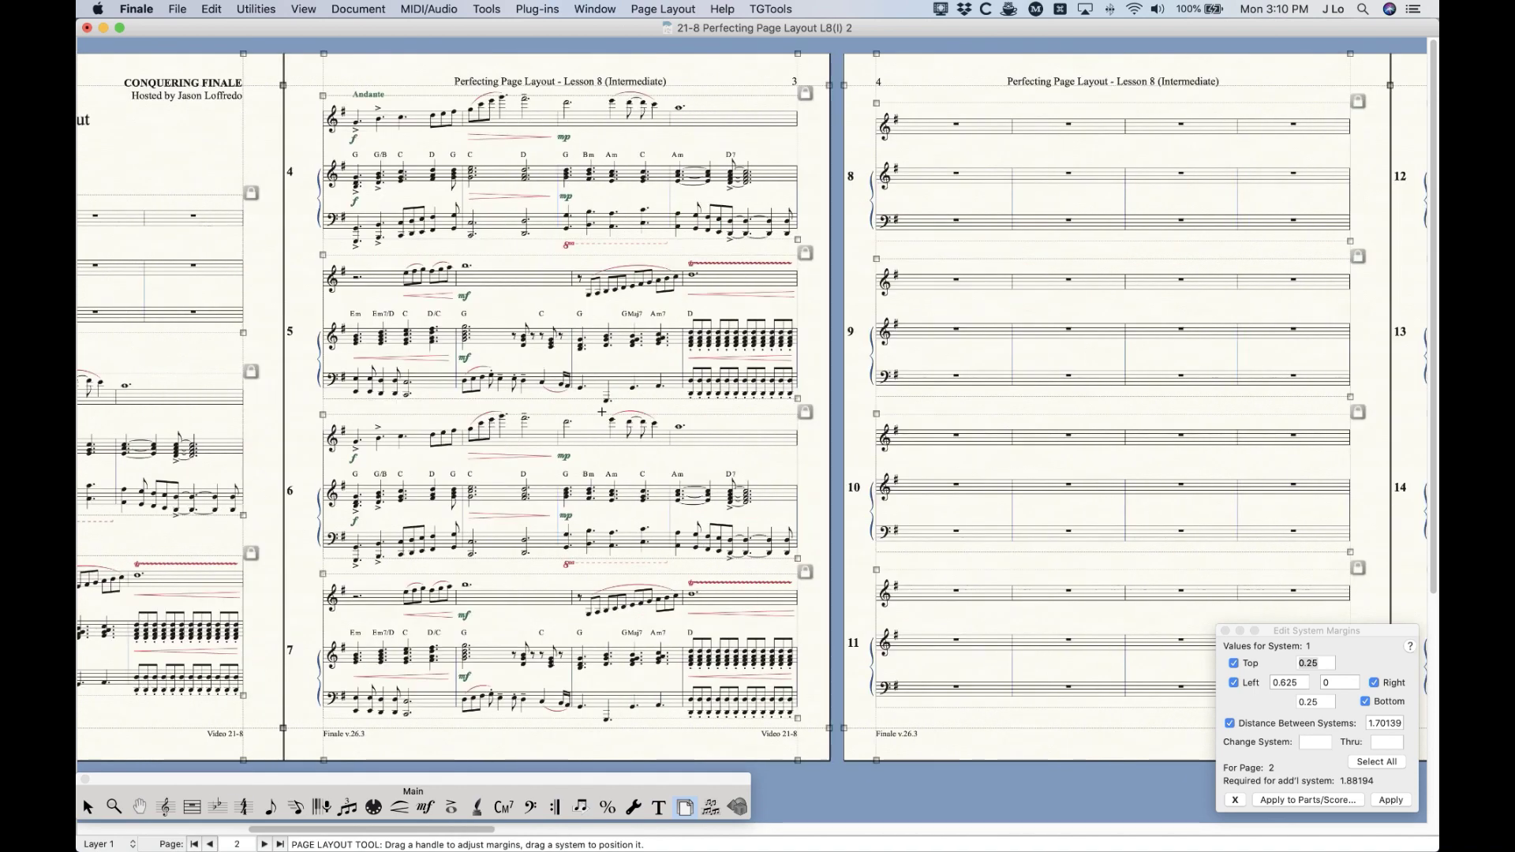
pyautogui.hscroll(12, 602, 412)
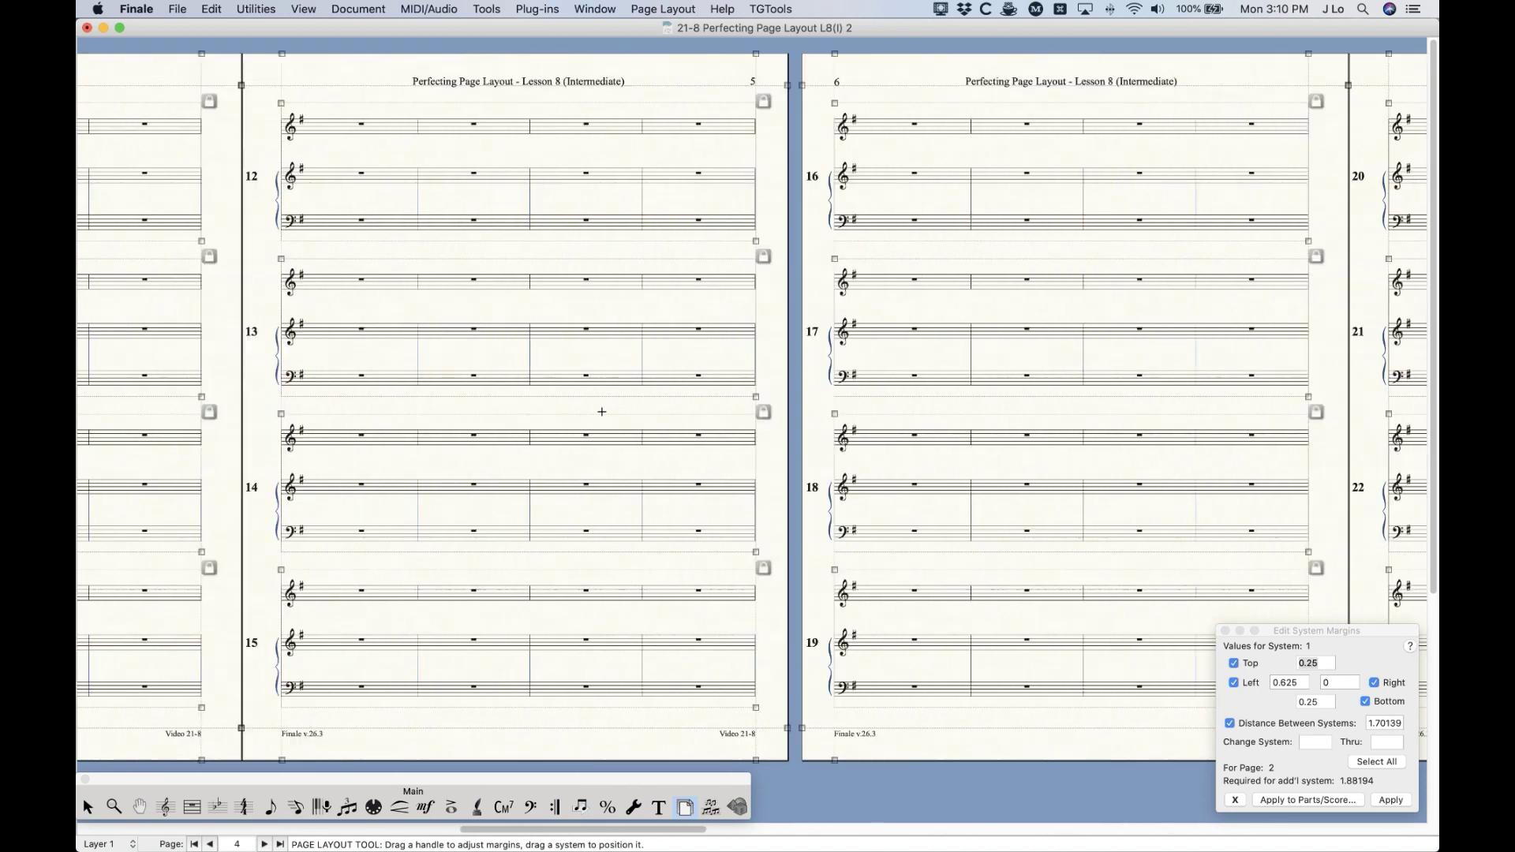
pyautogui.hscroll(8, 602, 412)
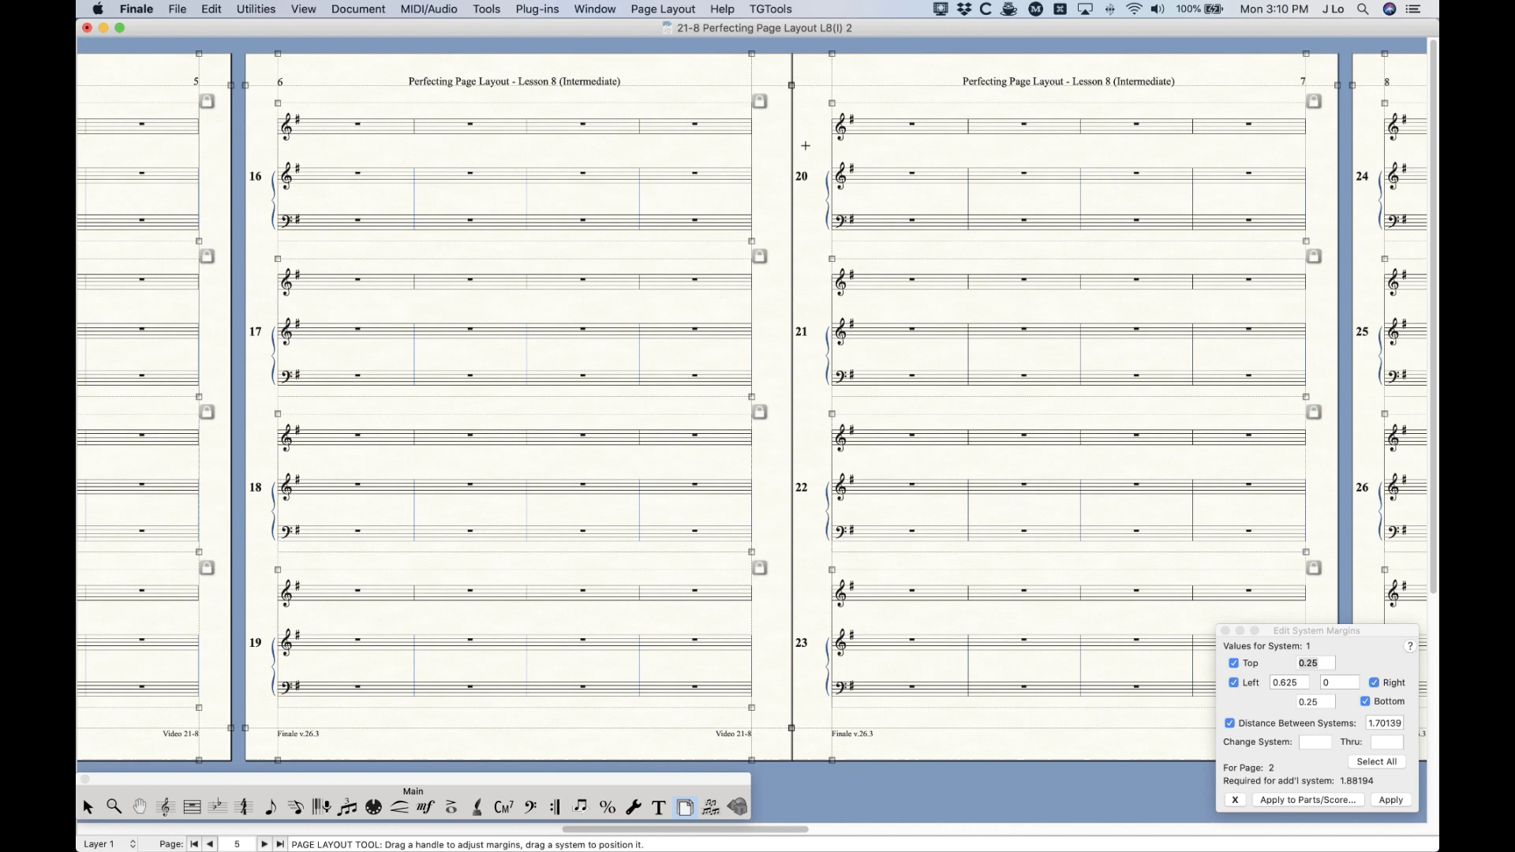
pyautogui.hscroll(15, 776, 428)
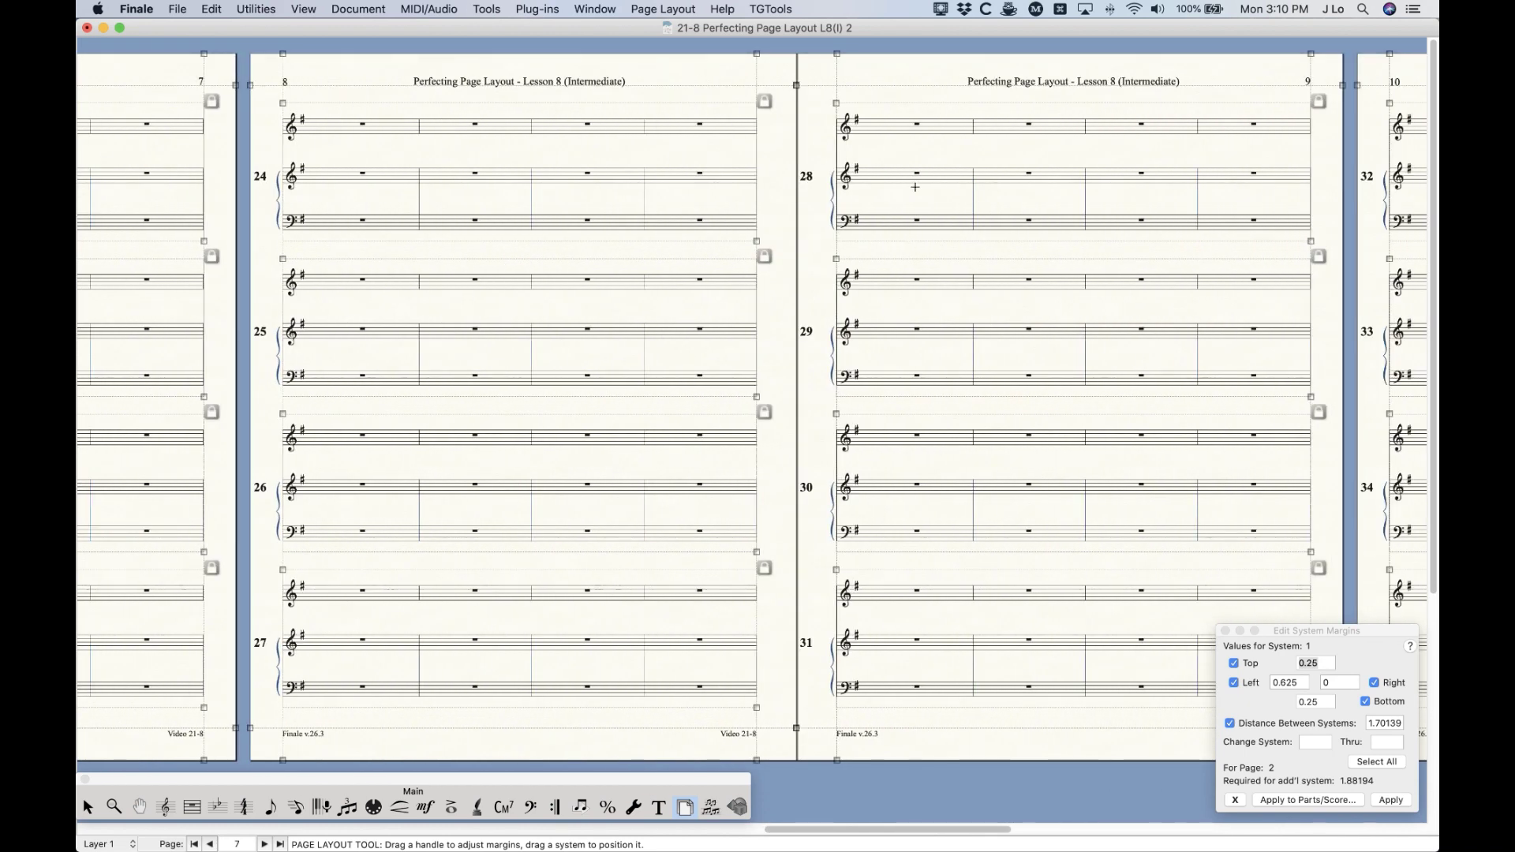
pyautogui.hscroll(15, 802, 396)
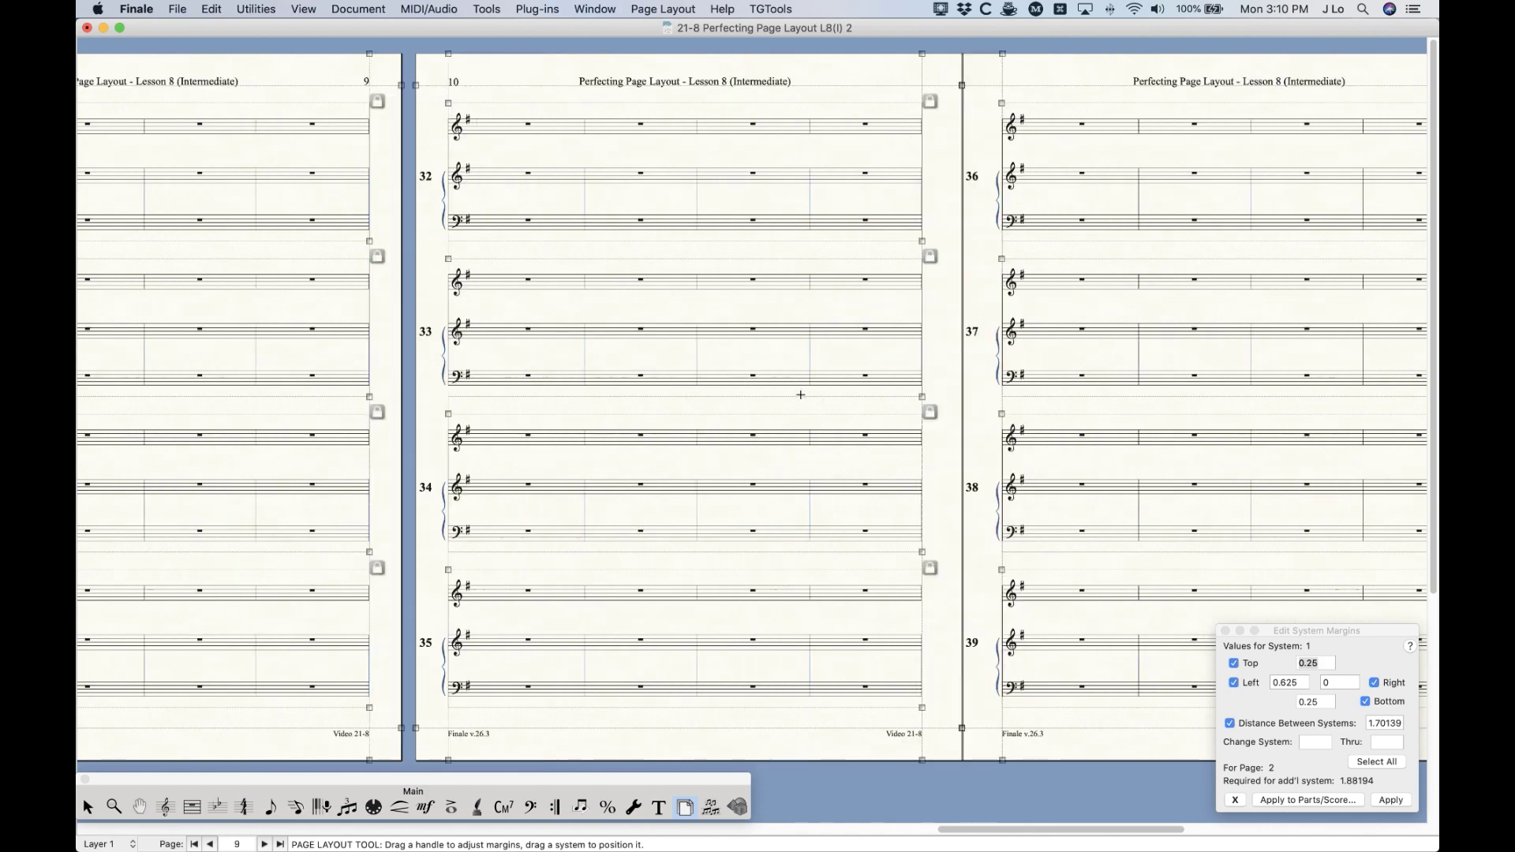
# Step: Return to the blank first page, switch to the Selection tool, and review the layout of the first three pages
pyautogui.moveTo(1083, 830); pyautogui.dragTo(201, 805)
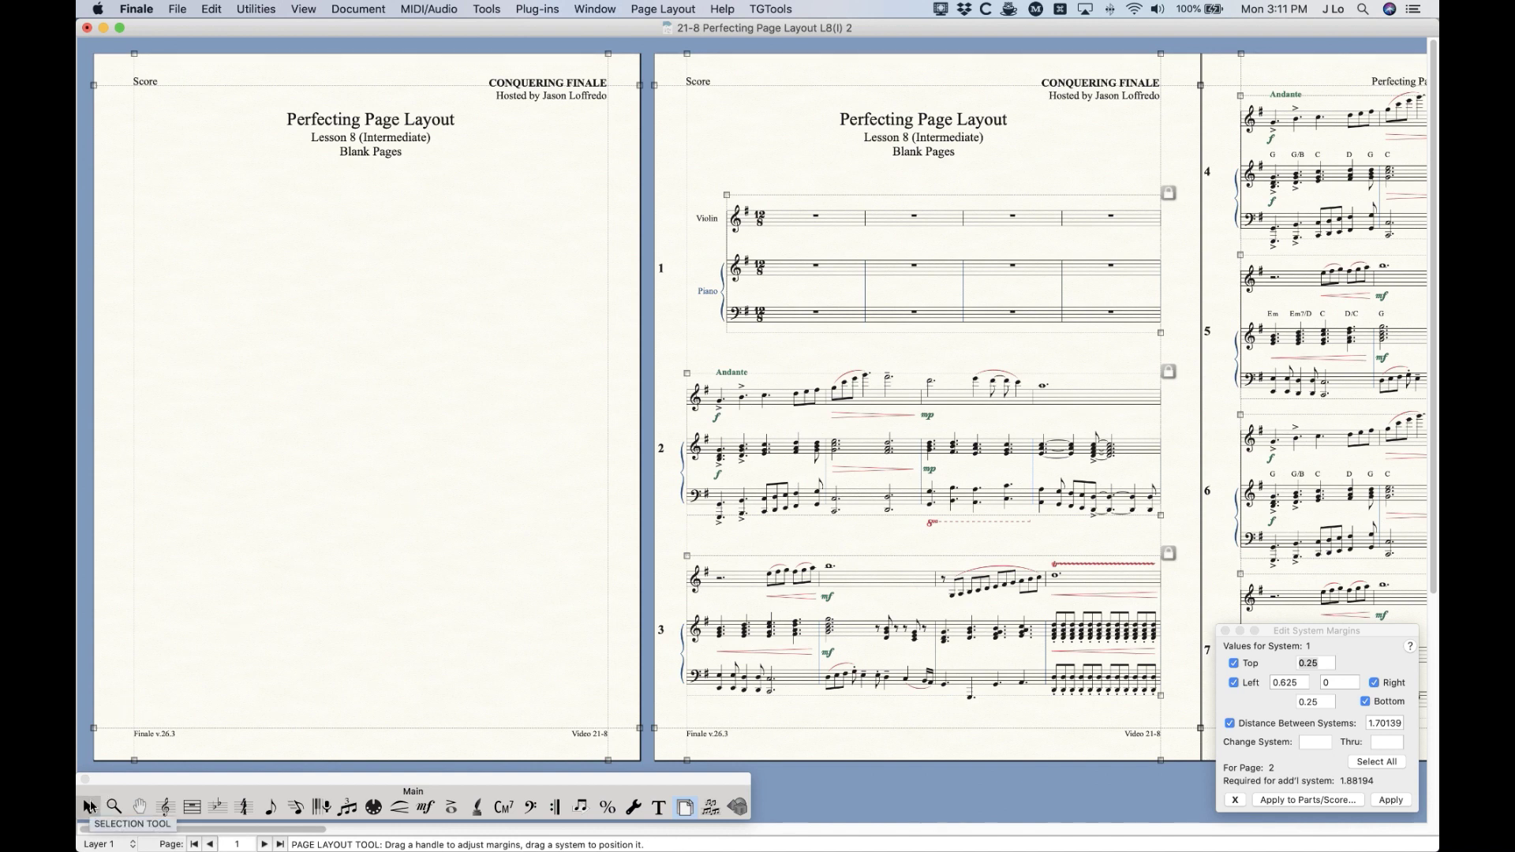
pyautogui.click(89, 806)
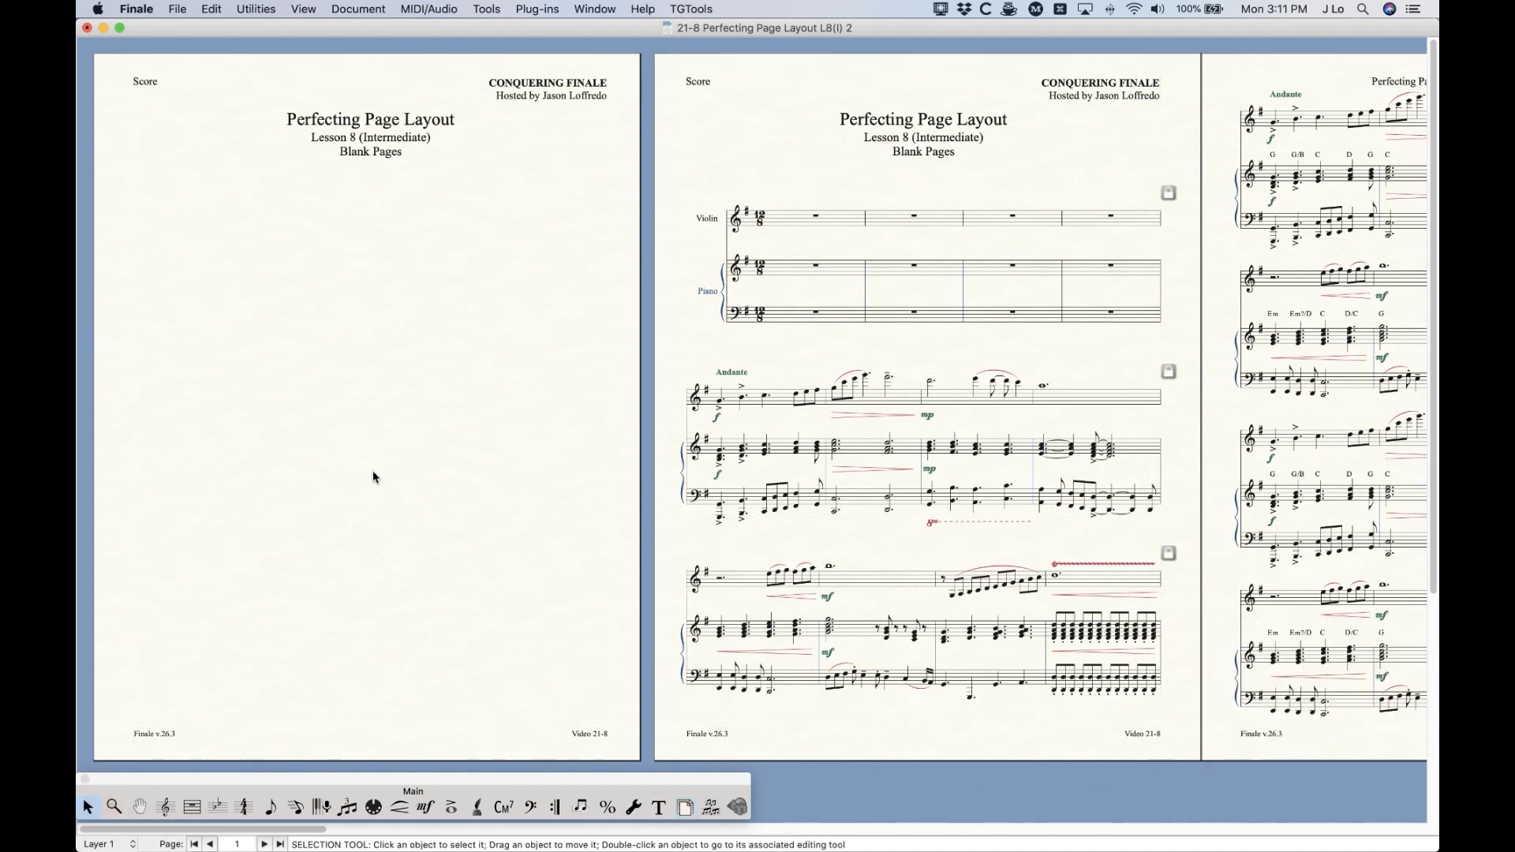
pyautogui.hscroll(5, 373, 477)
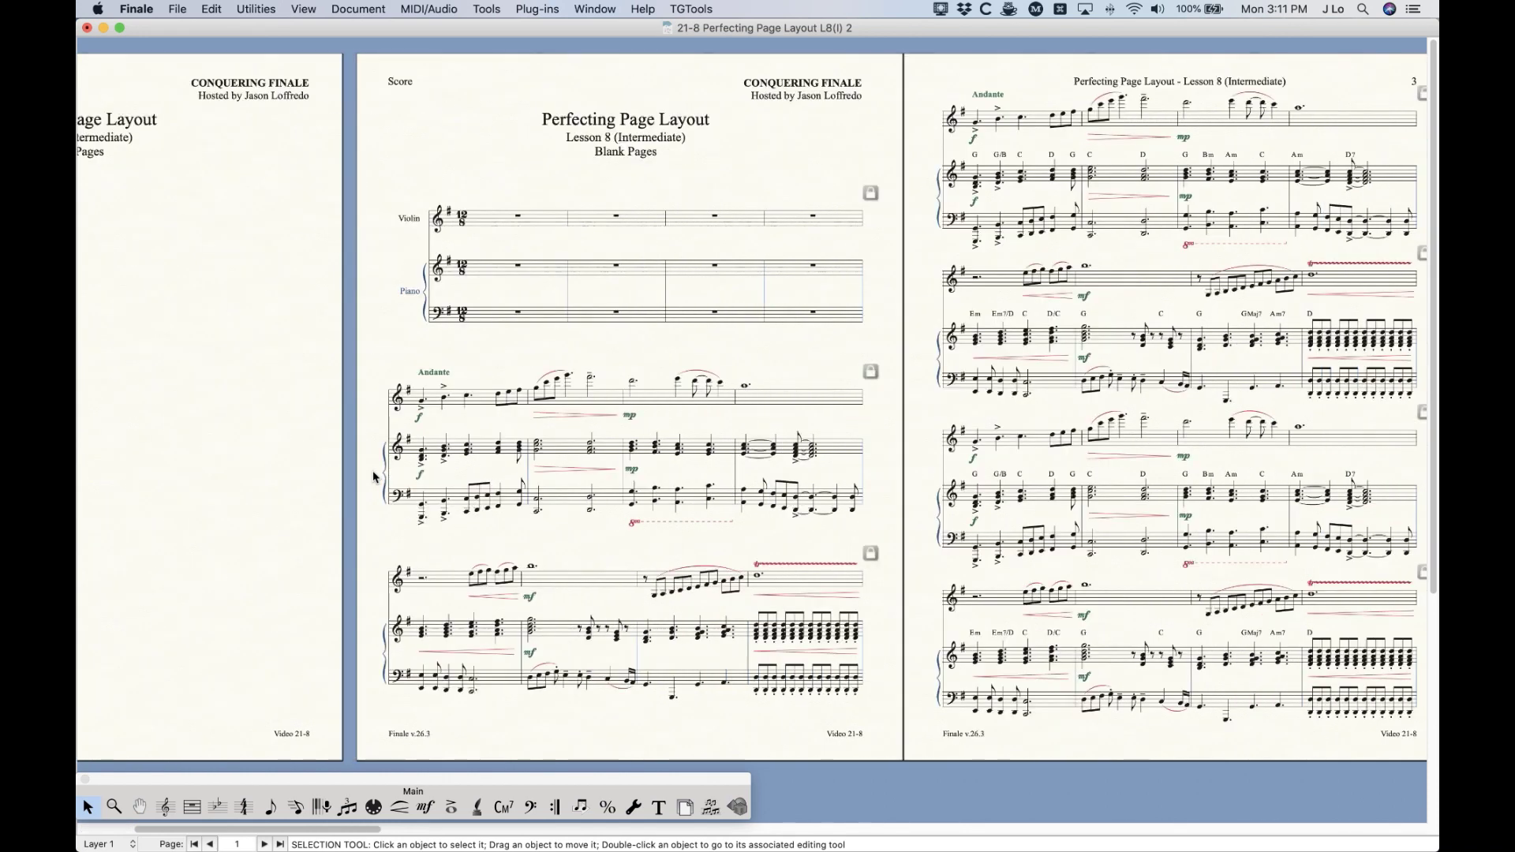
pyautogui.hscroll(-5, 372, 475)
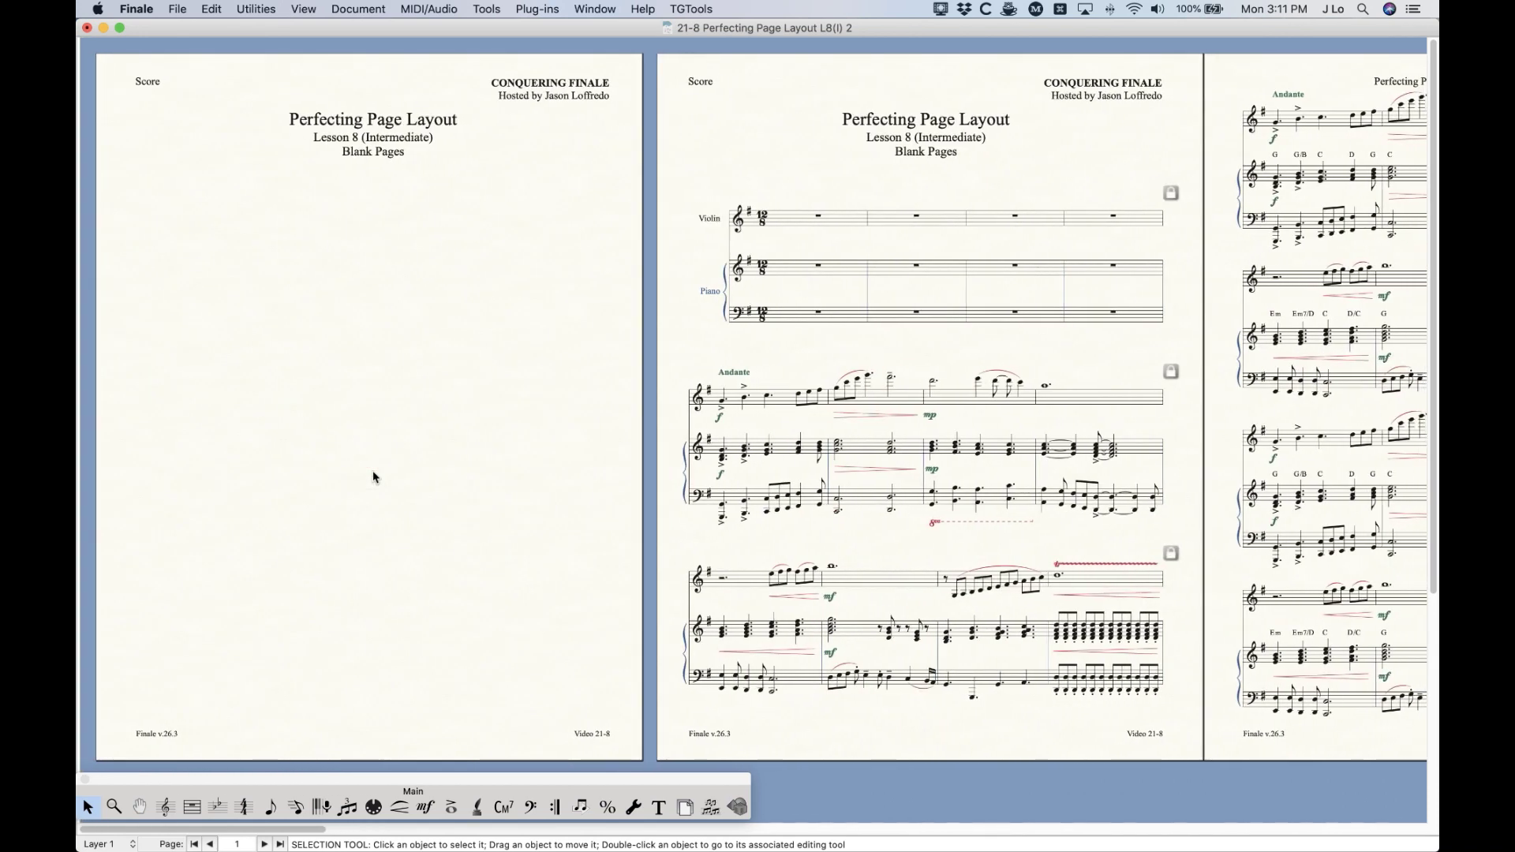